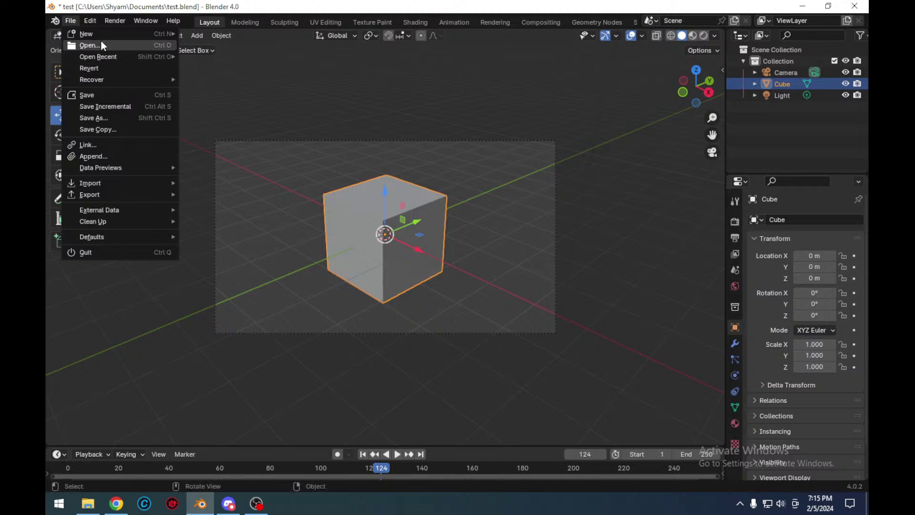
{"action": "left_click", "coordinate": [105, 44]}
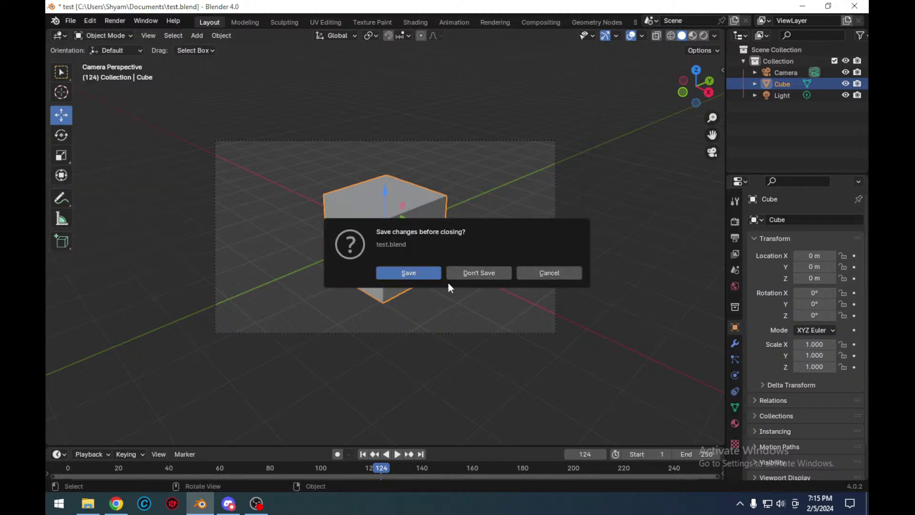
{"action": "left_click", "coordinate": [459, 272]}
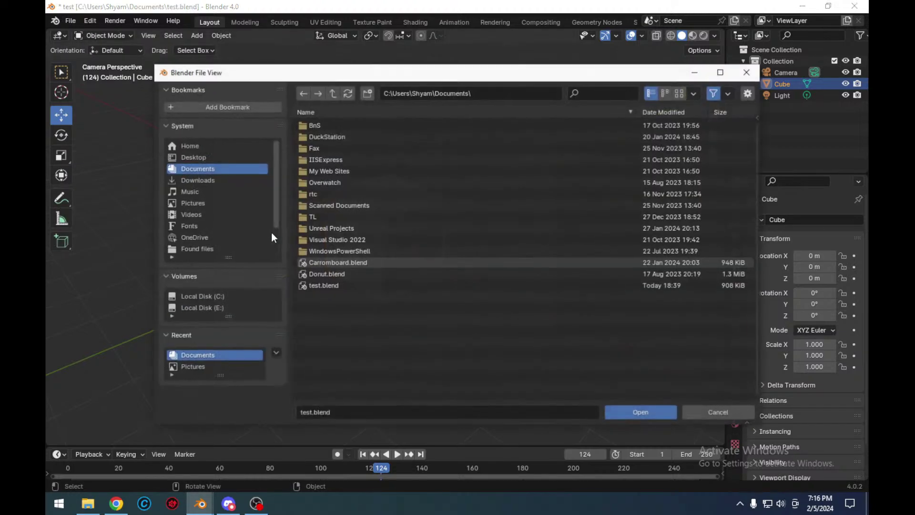
{"action": "left_click", "coordinate": [711, 411]}
- Start a new file, discarding the unsaved changes to test.blend
{"action": "left_click", "coordinate": [72, 21]}
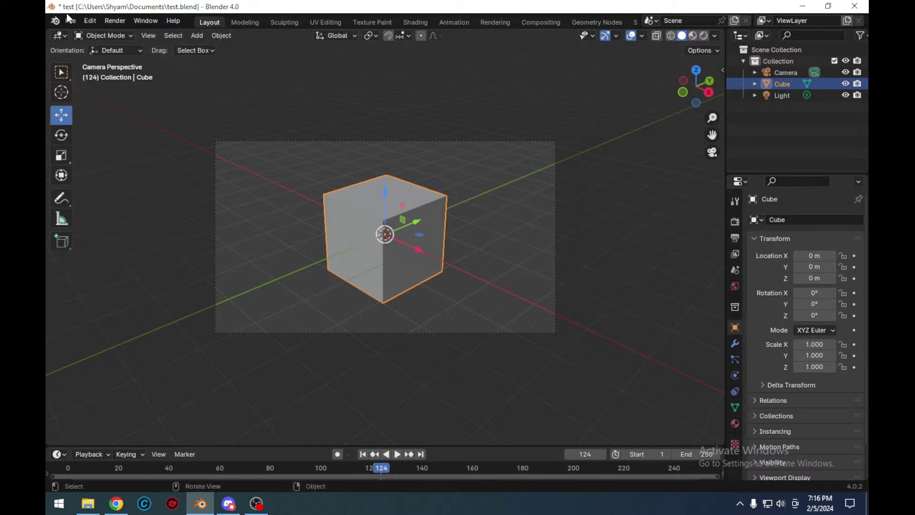
{"action": "left_click", "coordinate": [70, 21]}
{"action": "mouse_move", "coordinate": [80, 32]}
{"action": "left_click", "coordinate": [242, 34]}
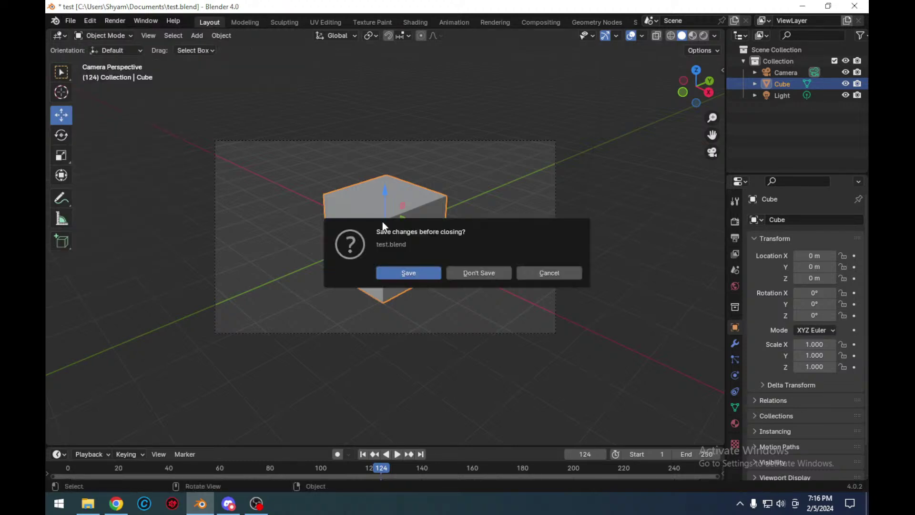
{"action": "left_click", "coordinate": [469, 269]}
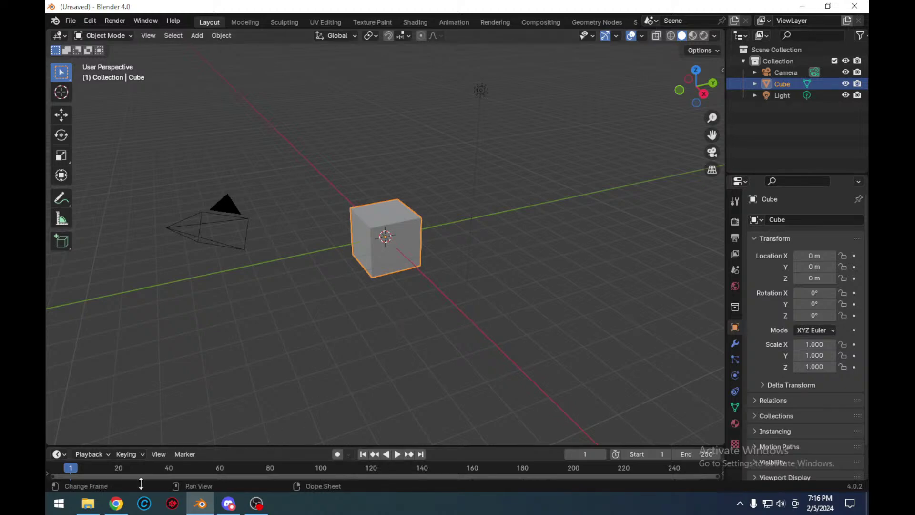
- Switch to the ChatGPT guide in Chrome and read its Interface Overview and Basic Navigation sections, comparing them with Blender's interface
{"action": "left_click", "coordinate": [116, 504]}
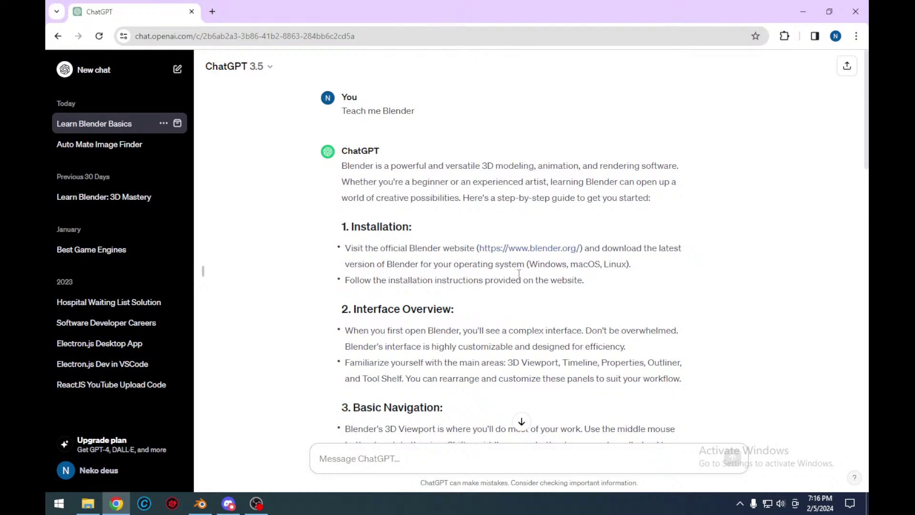
{"action": "scroll", "coordinate": [509, 269], "scroll_direction": "down", "scroll_amount": 2}
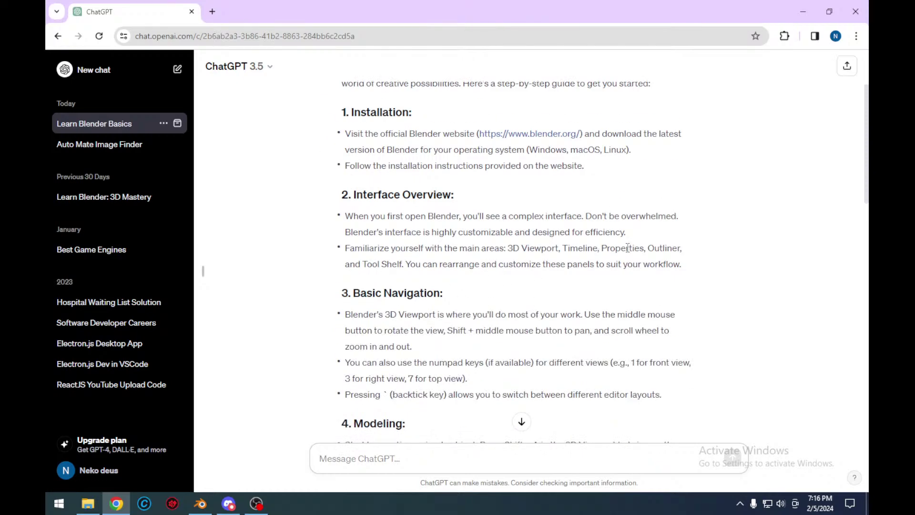
{"action": "left_click", "coordinate": [201, 503]}
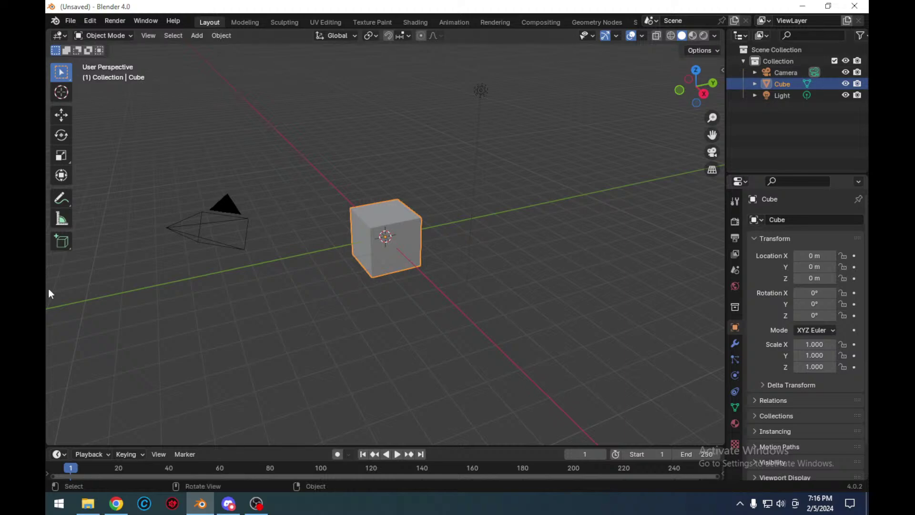
{"action": "left_click", "coordinate": [119, 507]}
{"action": "scroll", "coordinate": [431, 252], "scroll_direction": "down", "scroll_amount": 1}
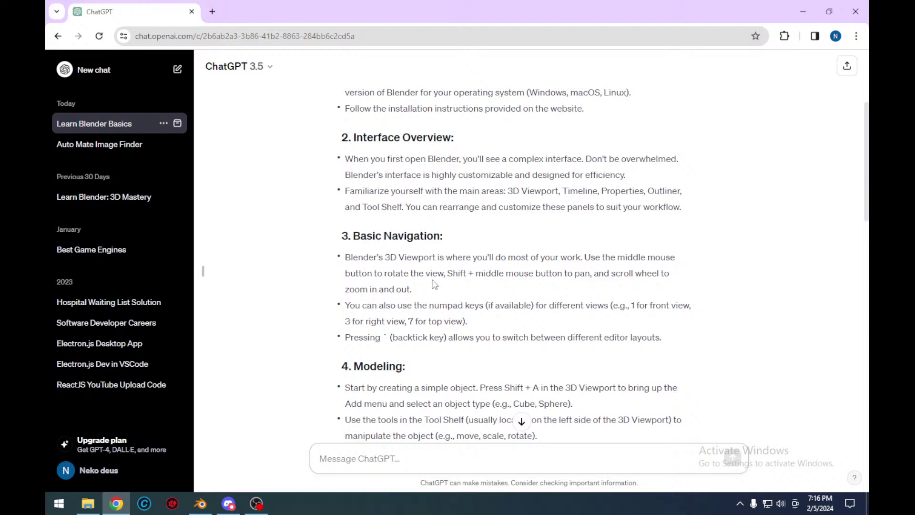
- Switch to Blender, orbit the viewport around the cube, and go back to the ChatGPT guide's Basic Navigation section
{"action": "left_click", "coordinate": [200, 503]}
{"action": "middle_click_drag", "start_coordinate": [385, 295], "coordinate": [379, 242]}
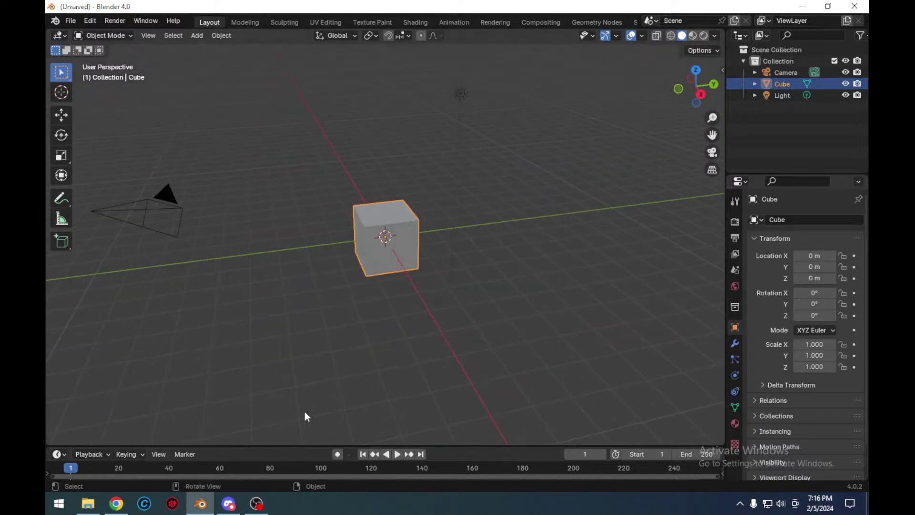
{"action": "left_click", "coordinate": [116, 503]}
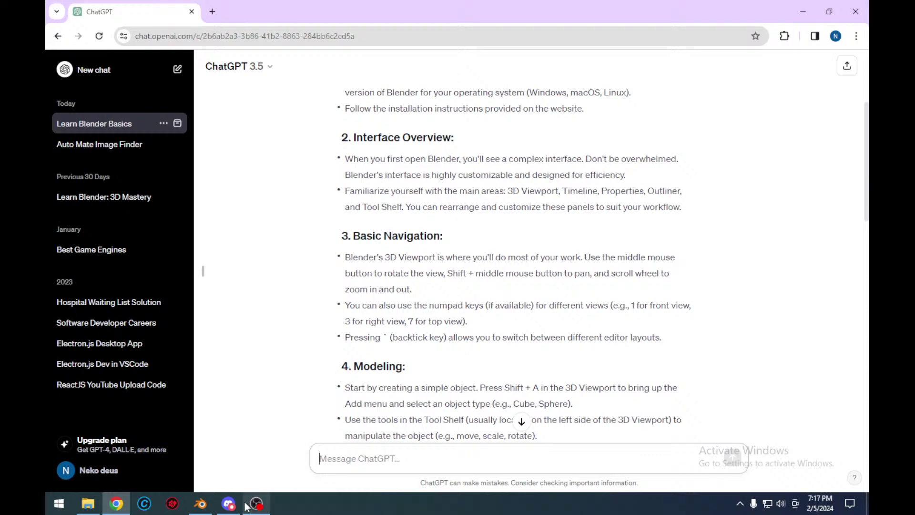
- Return to Blender and view the cube in front and right orthographic views, ending in an angled perspective
{"action": "left_click", "coordinate": [200, 503]}
{"action": "middle_click_drag", "start_coordinate": [423, 374], "coordinate": [423, 371]}
{"action": "key", "text": "KP_1"}
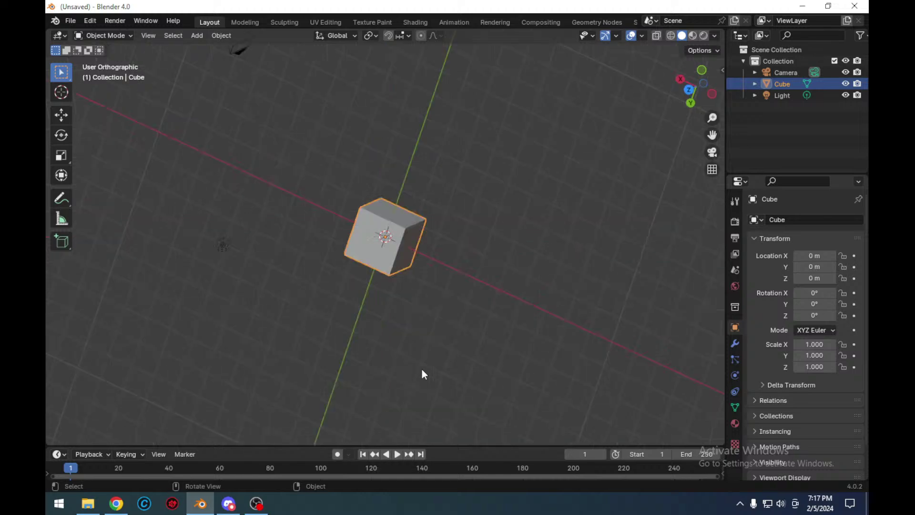
{"action": "key", "text": "KP_3"}
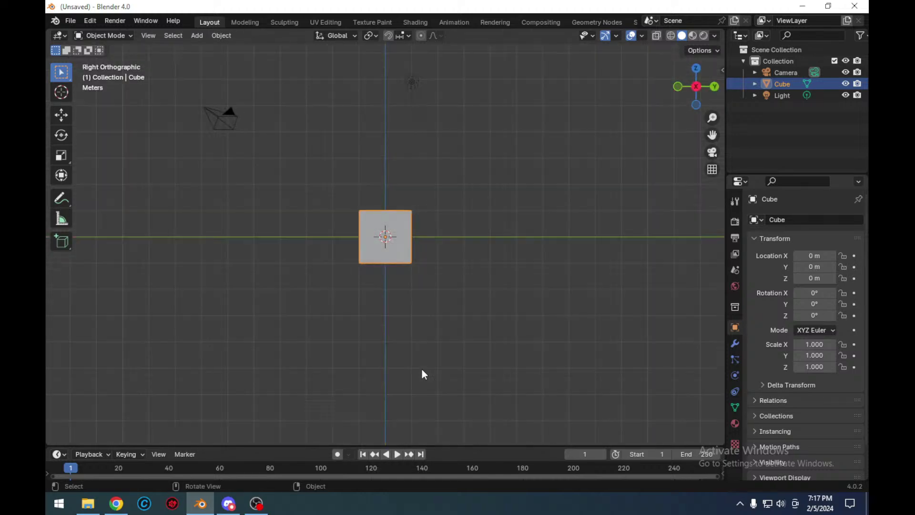
{"action": "middle_click_drag", "start_coordinate": [453, 358], "coordinate": [549, 400]}
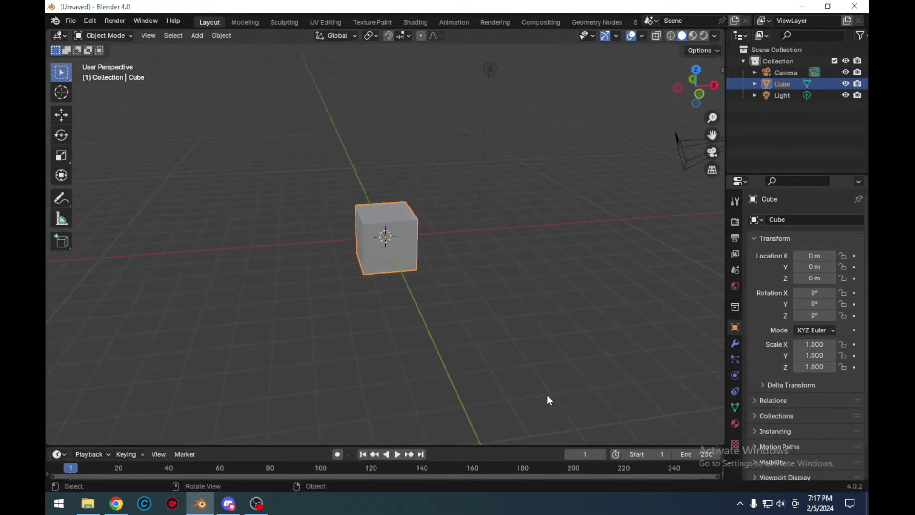
- Check the guide's backtick tip in Chrome and frame the cube in Blender's viewport with View Selected
{"action": "left_click", "coordinate": [116, 503]}
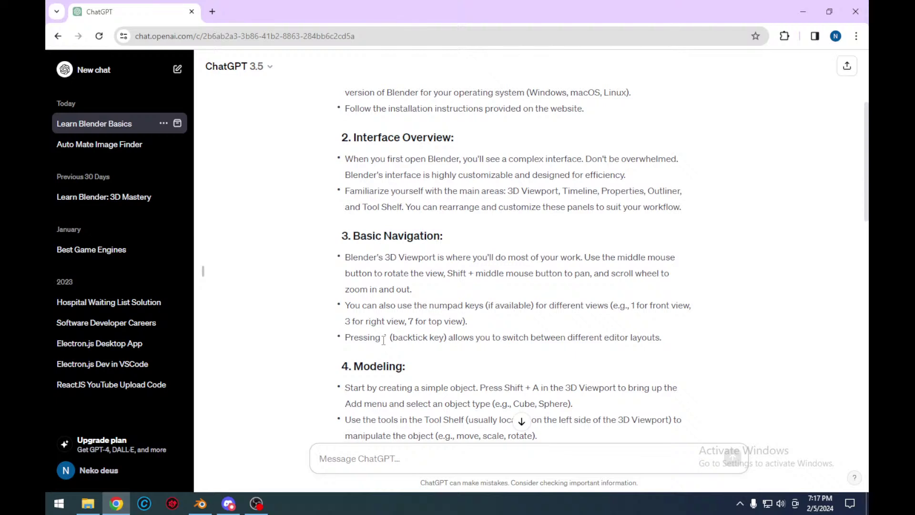
{"action": "left_click", "coordinate": [200, 504]}
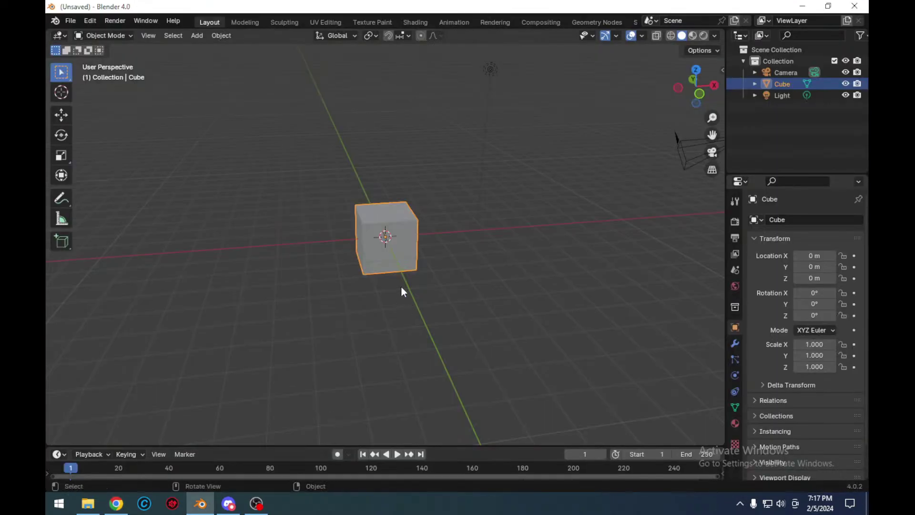
{"action": "left_click", "coordinate": [378, 247]}
{"action": "key", "text": "grave"}
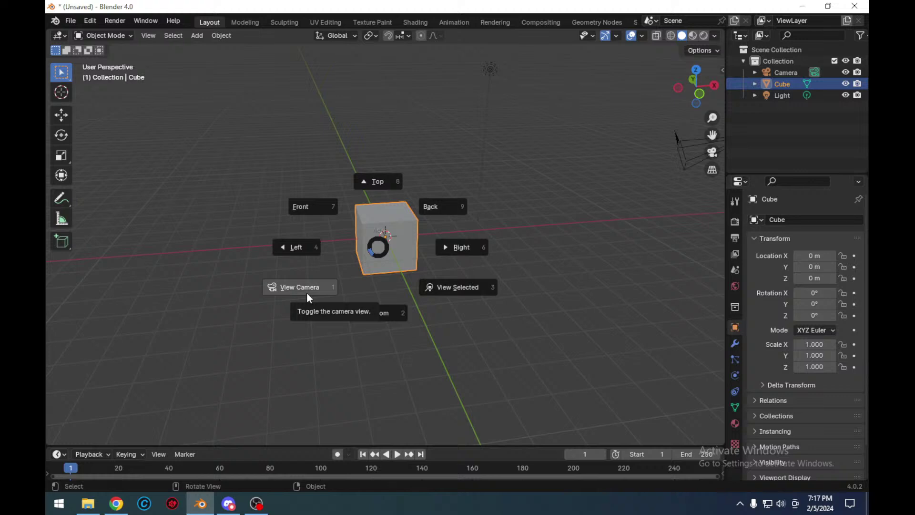
{"action": "left_click", "coordinate": [459, 327]}
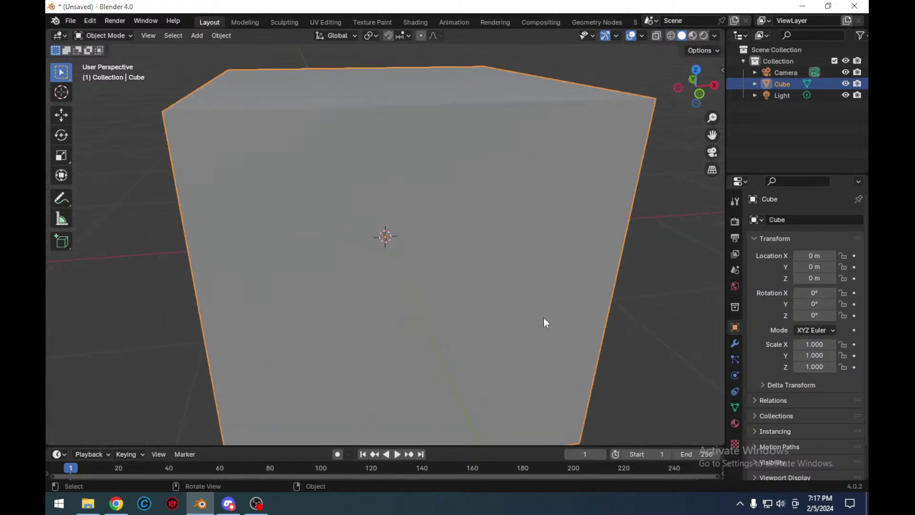
{"action": "scroll", "coordinate": [543, 317], "scroll_direction": "down", "scroll_amount": 3}
{"action": "scroll", "coordinate": [565, 301], "scroll_direction": "down", "scroll_amount": 3}
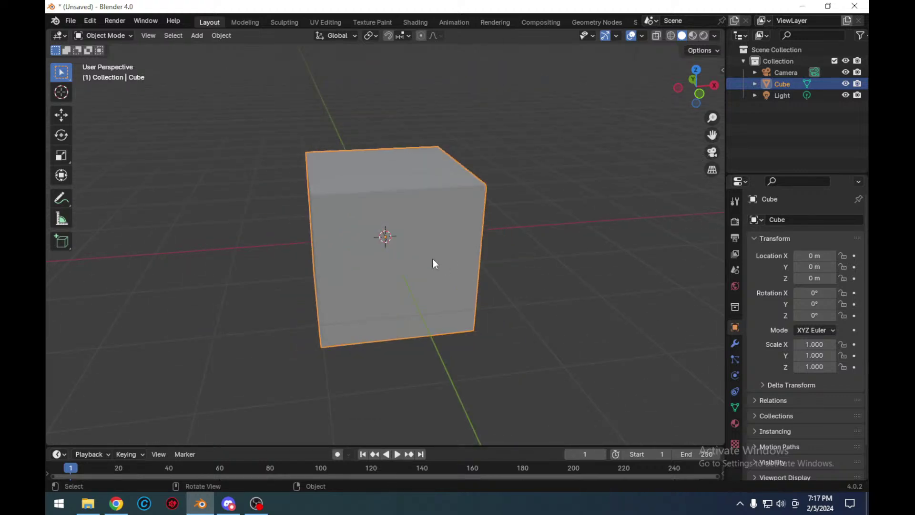
- View the cube in bottom and top orthographic views, ending in an angled perspective
{"action": "key", "text": "grave"}
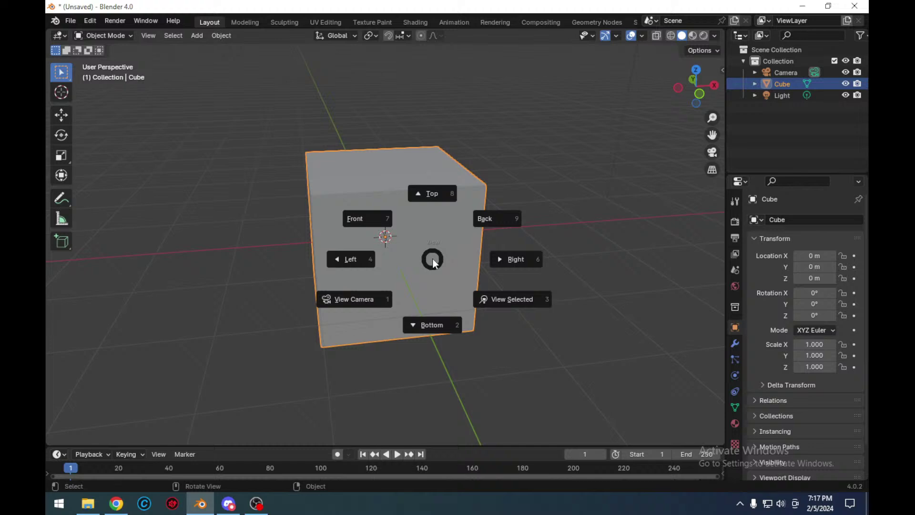
{"action": "left_click", "coordinate": [414, 324]}
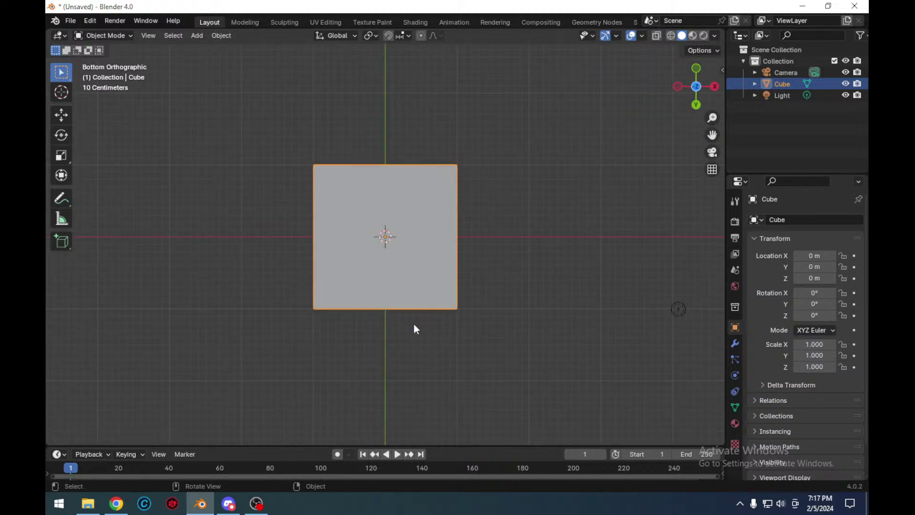
{"action": "key", "text": "grave"}
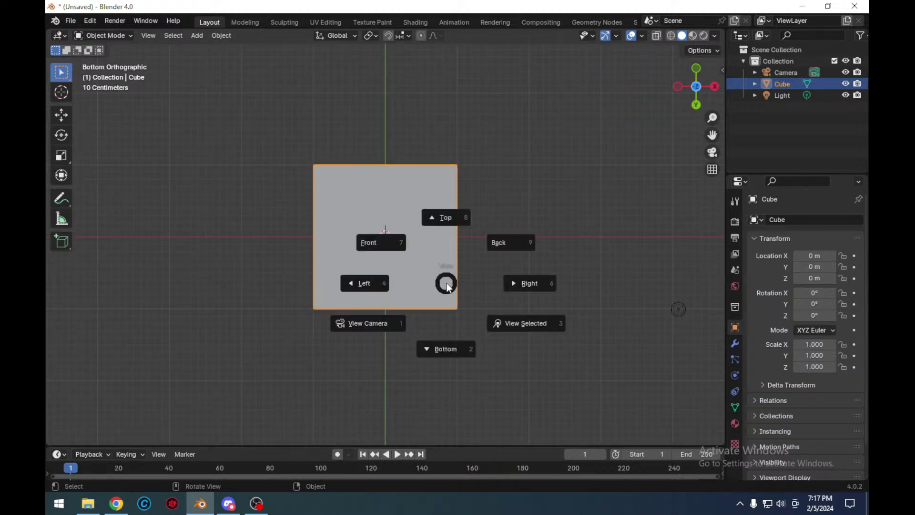
{"action": "left_click", "coordinate": [450, 222]}
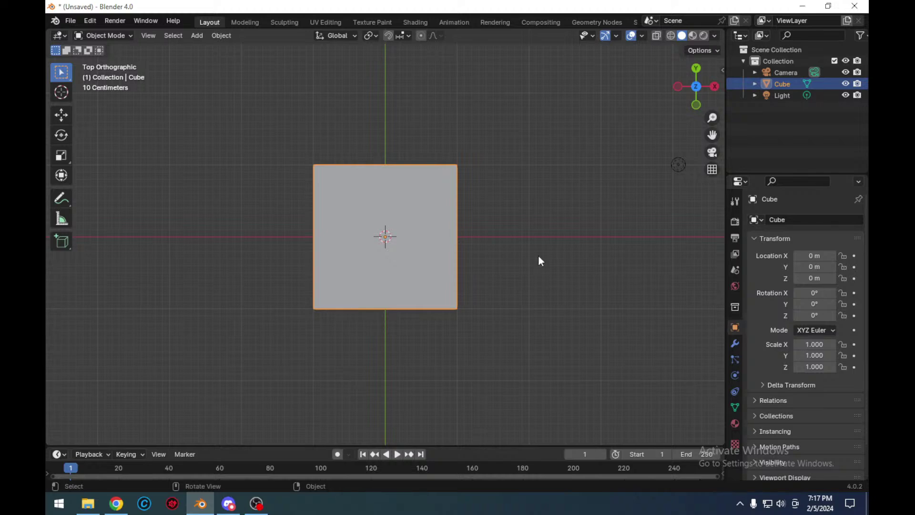
{"action": "middle_click_drag", "start_coordinate": [539, 270], "coordinate": [553, 207]}
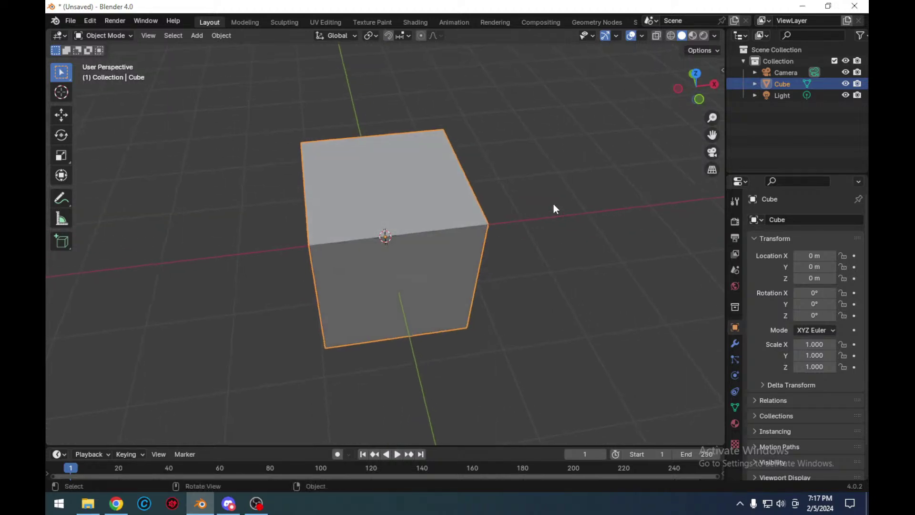
- View the cube in front and left orthographic views, ending in an angled perspective
{"action": "key", "text": "KP_1"}
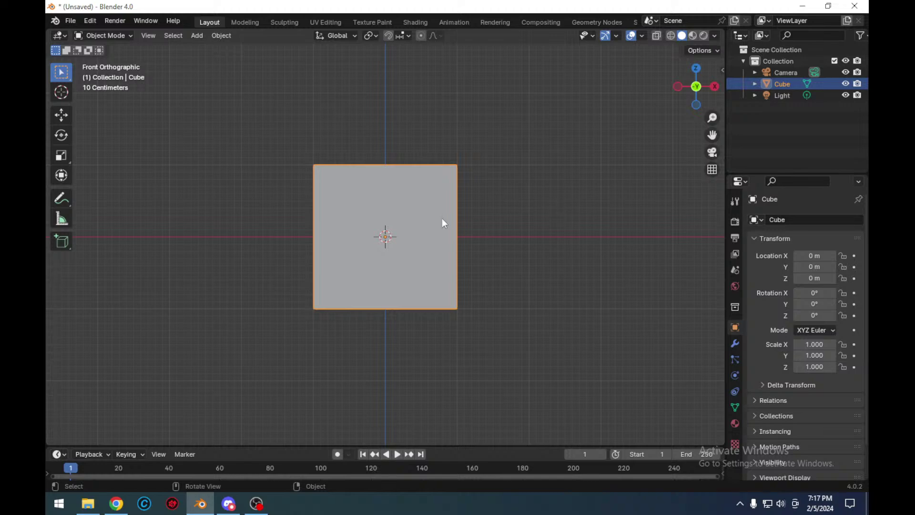
{"action": "key", "text": "grave"}
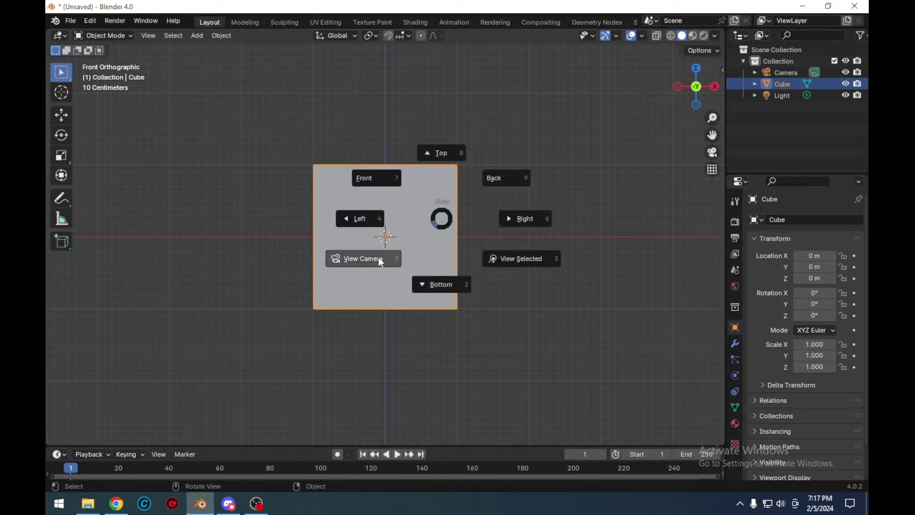
{"action": "left_click", "coordinate": [344, 259]}
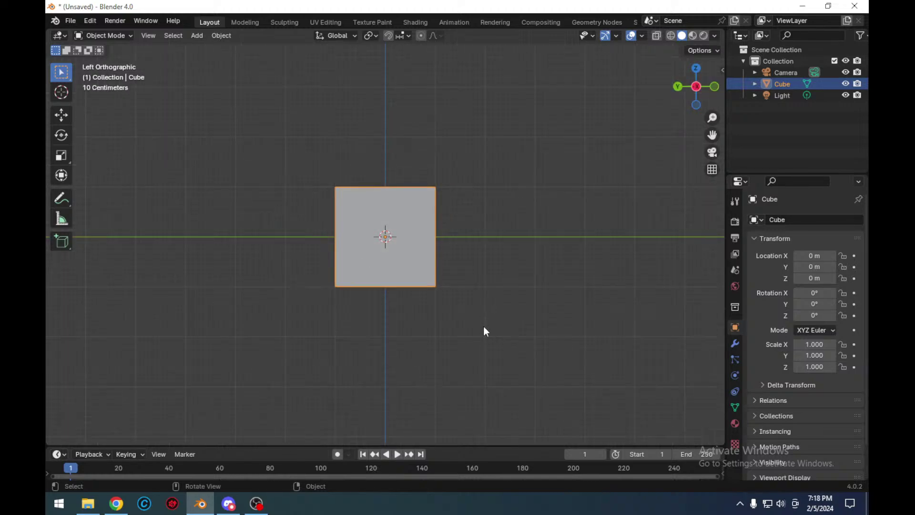
{"action": "middle_click_drag", "start_coordinate": [484, 329], "coordinate": [633, 330]}
{"action": "scroll", "coordinate": [599, 317], "scroll_direction": "down", "scroll_amount": 1}
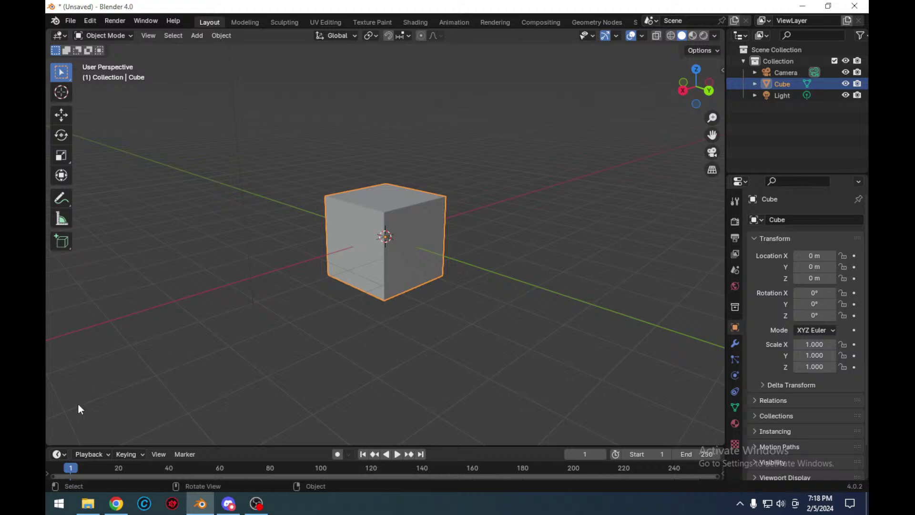
- Read the guide's Modeling section in Chrome and add a mesh plane to the Blender scene
{"action": "left_click", "coordinate": [117, 503]}
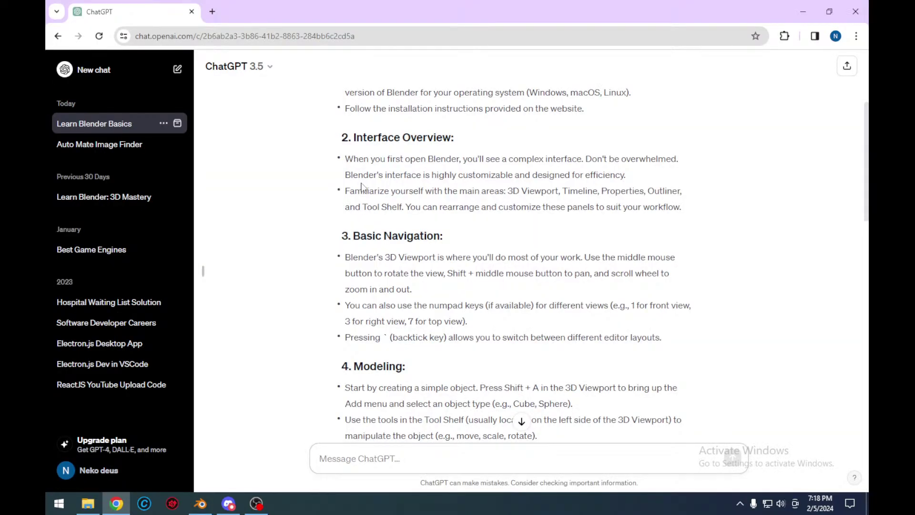
{"action": "scroll", "coordinate": [428, 238], "scroll_direction": "down", "scroll_amount": 2}
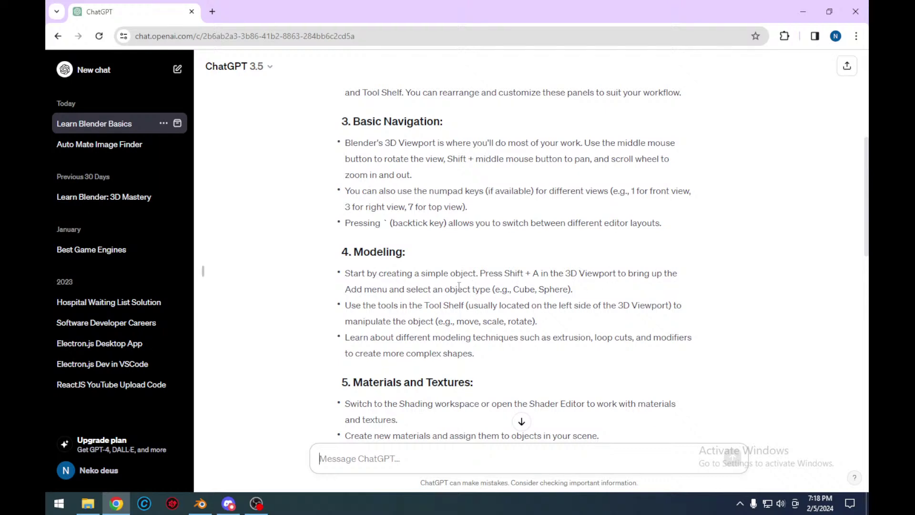
{"action": "left_click", "coordinate": [200, 503]}
{"action": "key", "text": "shift+a"}
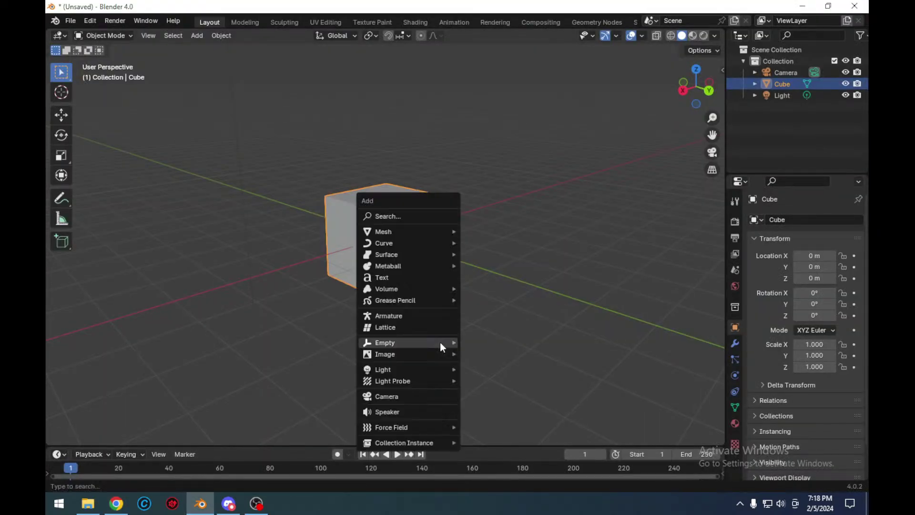
{"action": "mouse_move", "coordinate": [413, 241]}
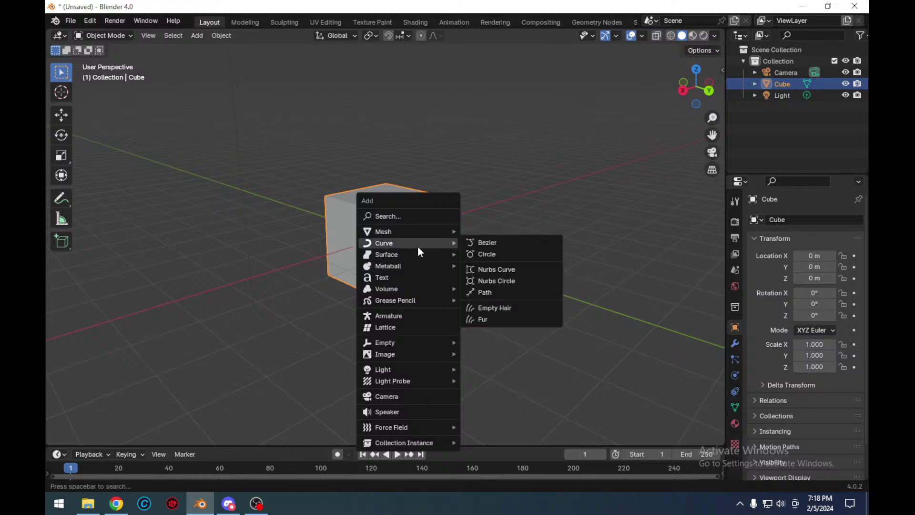
{"action": "mouse_move", "coordinate": [413, 269]}
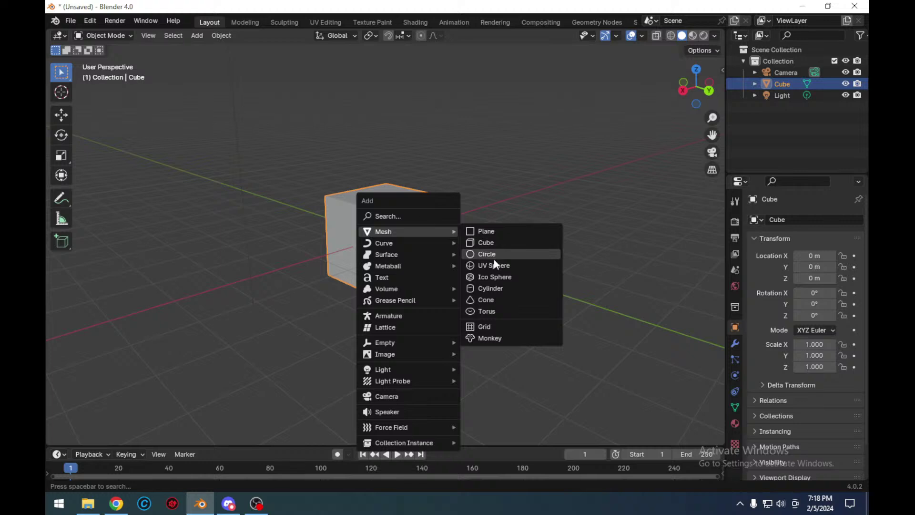
{"action": "left_click", "coordinate": [487, 232]}
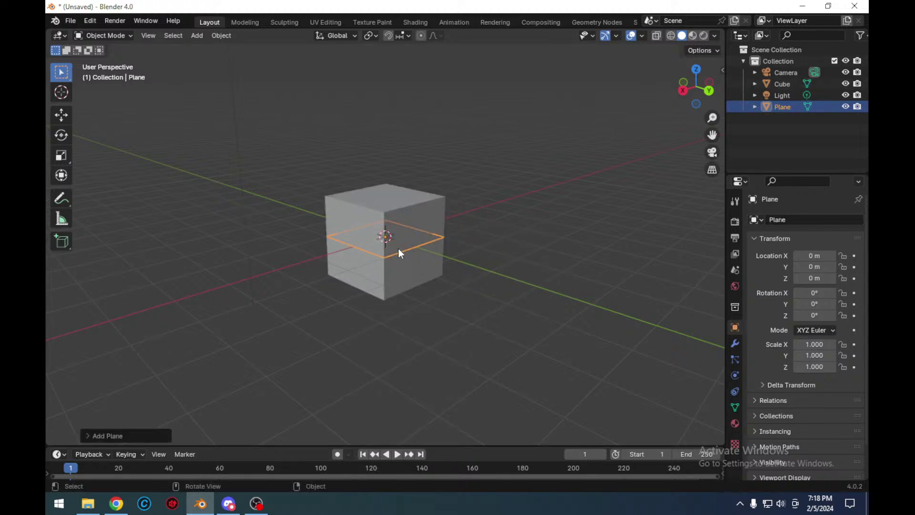
- Move the plane about 3.39 m along the Y axis so it sits beside the cube
{"action": "left_click", "coordinate": [60, 116]}
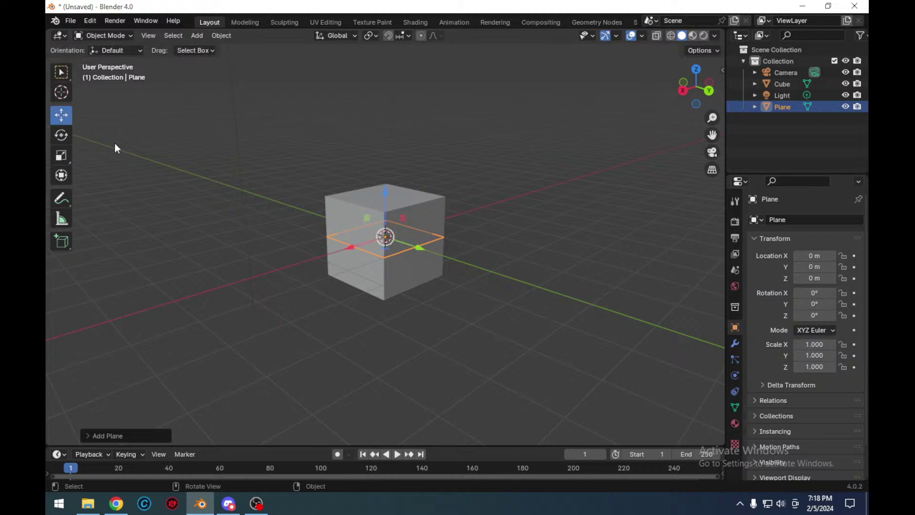
{"action": "left_click_drag", "start_coordinate": [425, 251], "coordinate": [546, 319]}
{"action": "scroll", "coordinate": [567, 324], "scroll_direction": "up", "scroll_amount": 2}
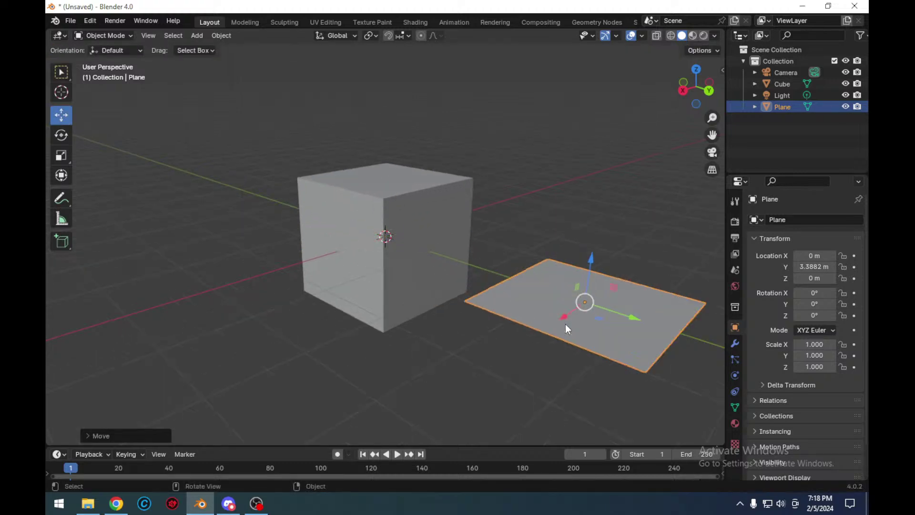
{"action": "middle_click_drag", "start_coordinate": [646, 365], "coordinate": [628, 393]}
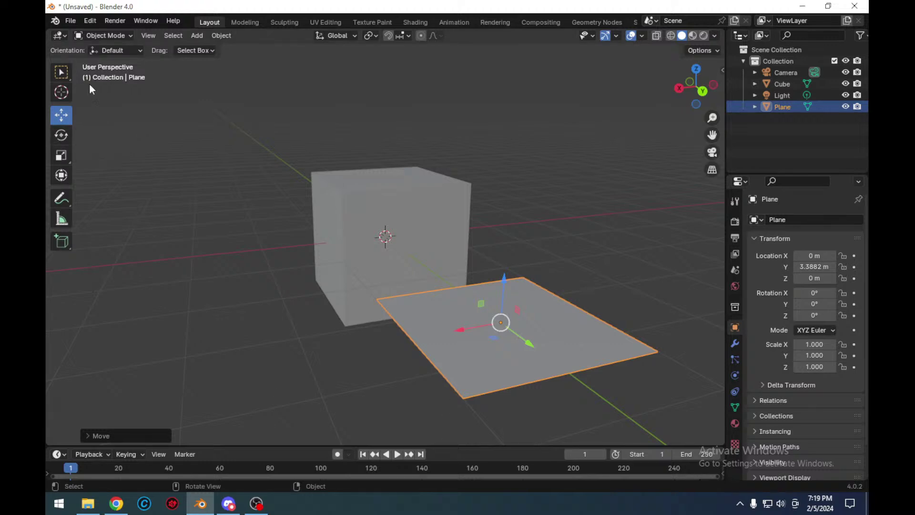
- Read the guide's Materials and Textures section in Chrome and open Blender's Shading workspace
{"action": "left_click", "coordinate": [116, 503]}
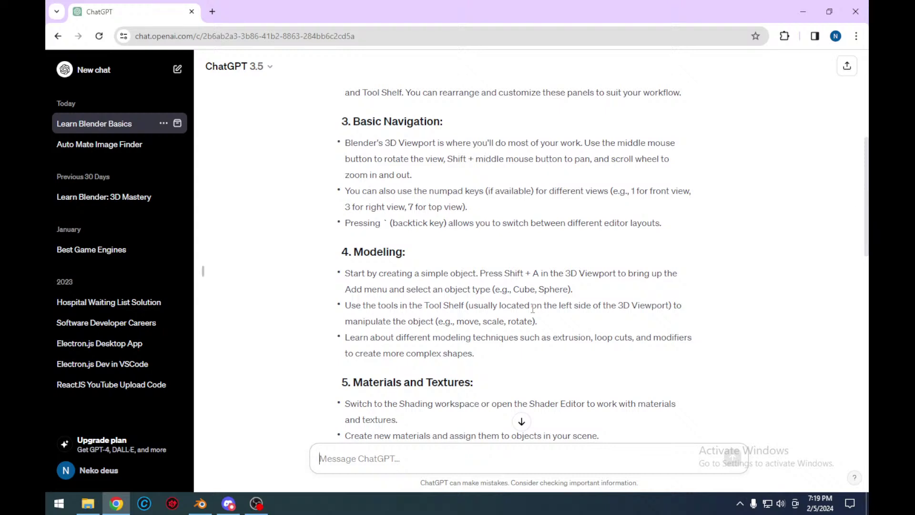
{"action": "scroll", "coordinate": [533, 309], "scroll_direction": "down", "scroll_amount": 3}
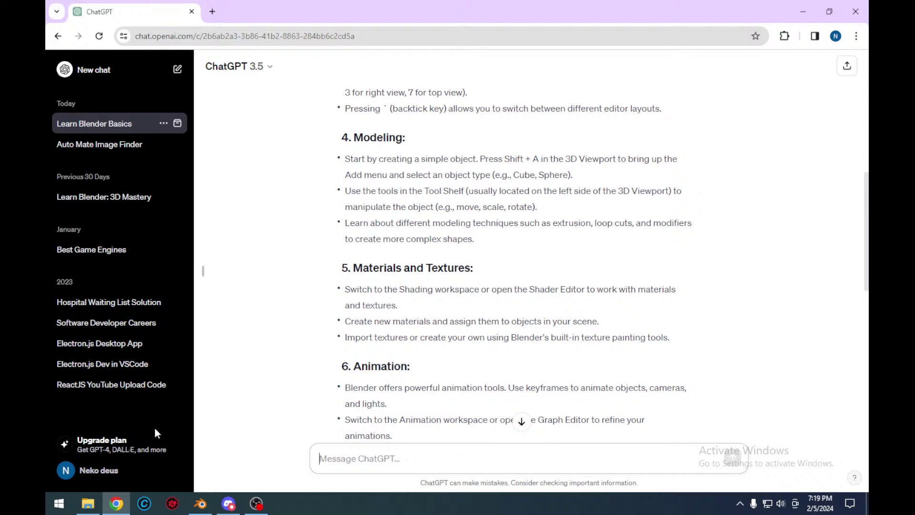
{"action": "left_click", "coordinate": [200, 503]}
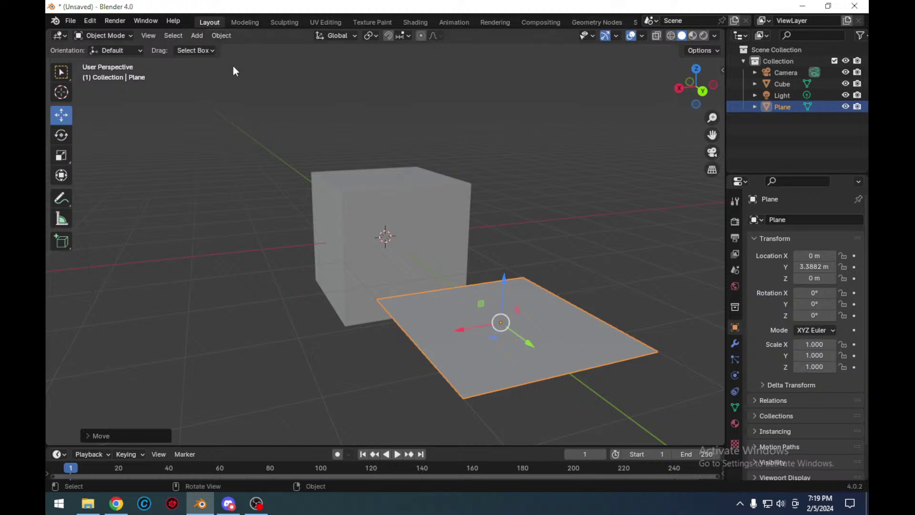
{"action": "left_click", "coordinate": [634, 23]}
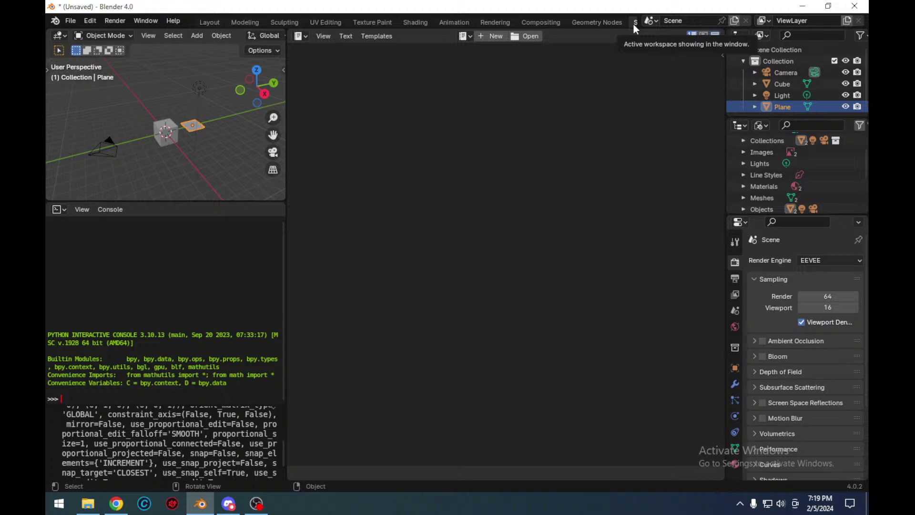
{"action": "left_click", "coordinate": [410, 22]}
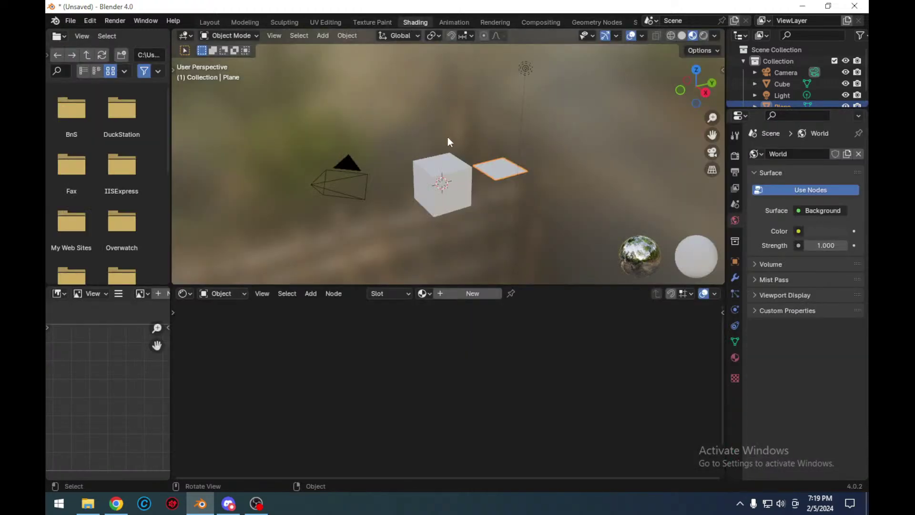
- Select the cube and set the Base Color of its Principled BSDF material to yellow
{"action": "left_click", "coordinate": [448, 188]}
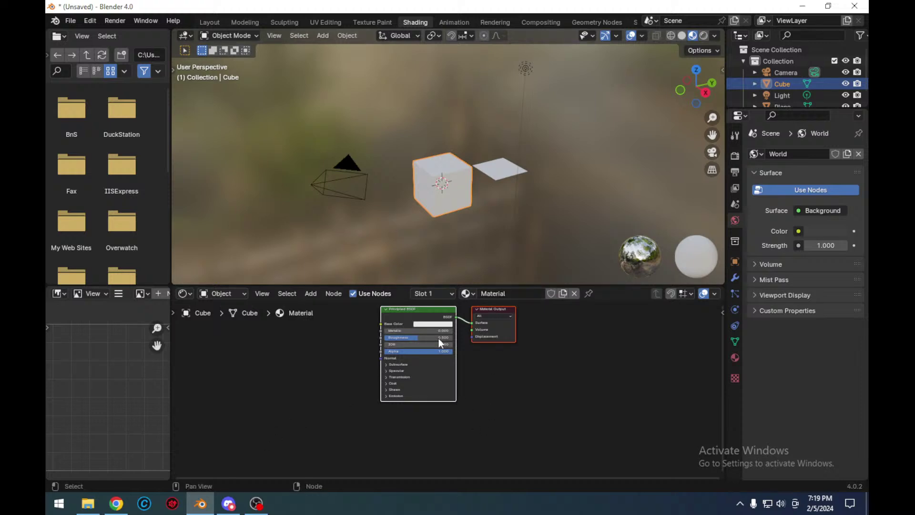
{"action": "scroll", "coordinate": [436, 343], "scroll_direction": "up", "scroll_amount": 4}
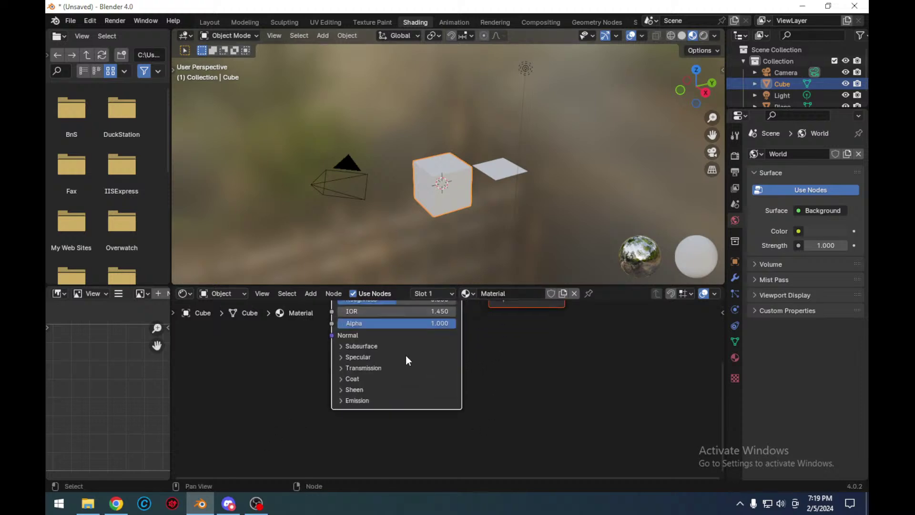
{"action": "scroll", "coordinate": [369, 381], "scroll_direction": "up", "scroll_amount": 1}
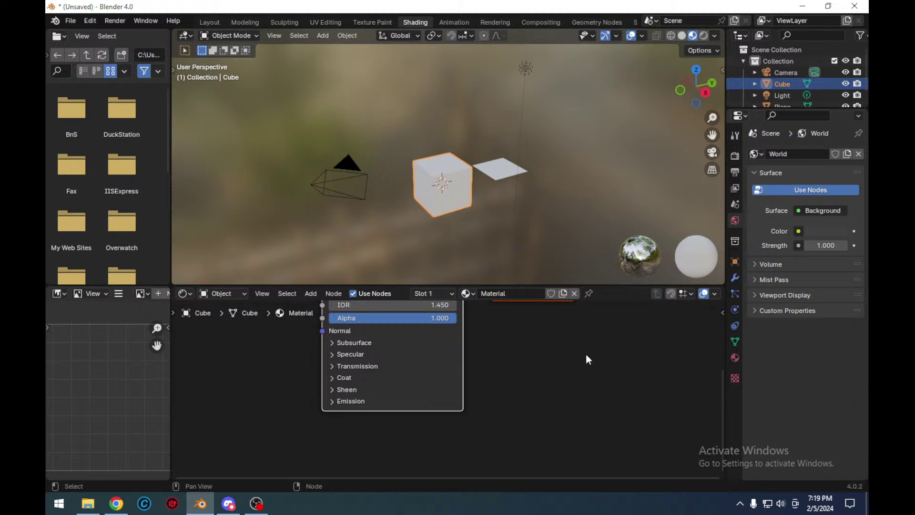
{"action": "scroll", "coordinate": [585, 356], "scroll_direction": "up", "scroll_amount": 1}
{"action": "left_click_drag", "start_coordinate": [586, 350], "coordinate": [592, 388]}
{"action": "left_click_drag", "start_coordinate": [720, 393], "coordinate": [722, 324]}
{"action": "left_click", "coordinate": [395, 361]}
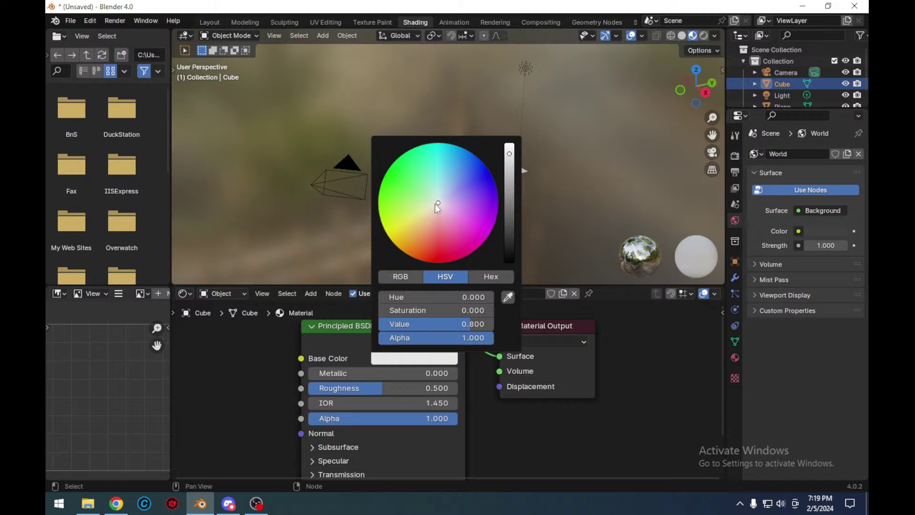
{"action": "left_click_drag", "start_coordinate": [437, 208], "coordinate": [437, 254]}
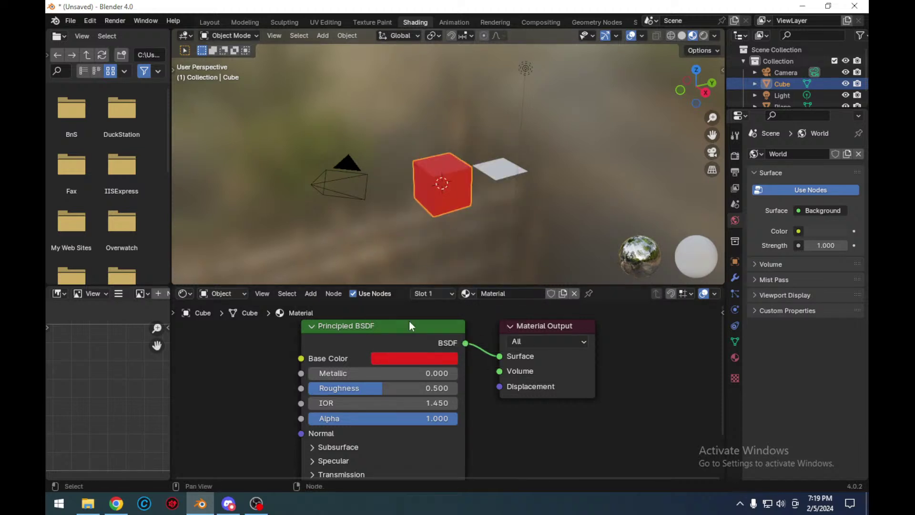
{"action": "left_click", "coordinate": [398, 360]}
{"action": "left_click", "coordinate": [408, 229]}
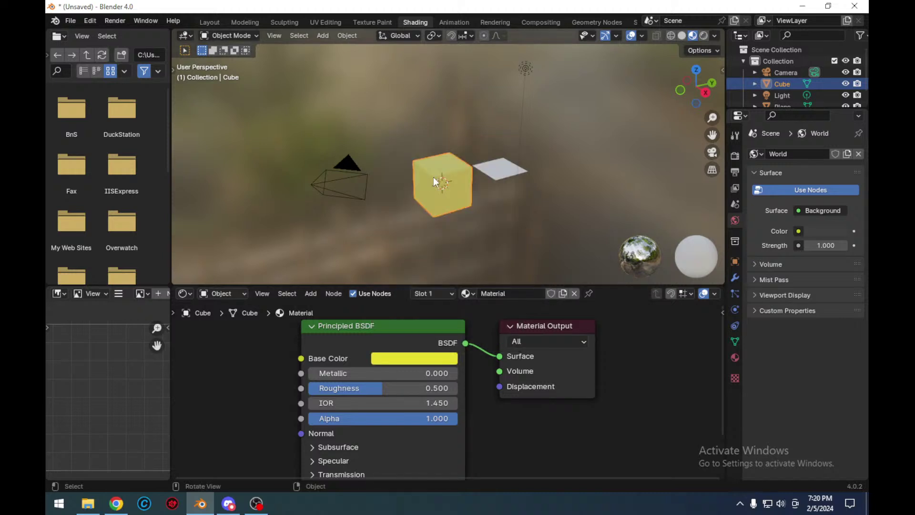
{"action": "scroll", "coordinate": [433, 178], "scroll_direction": "up", "scroll_amount": 4}
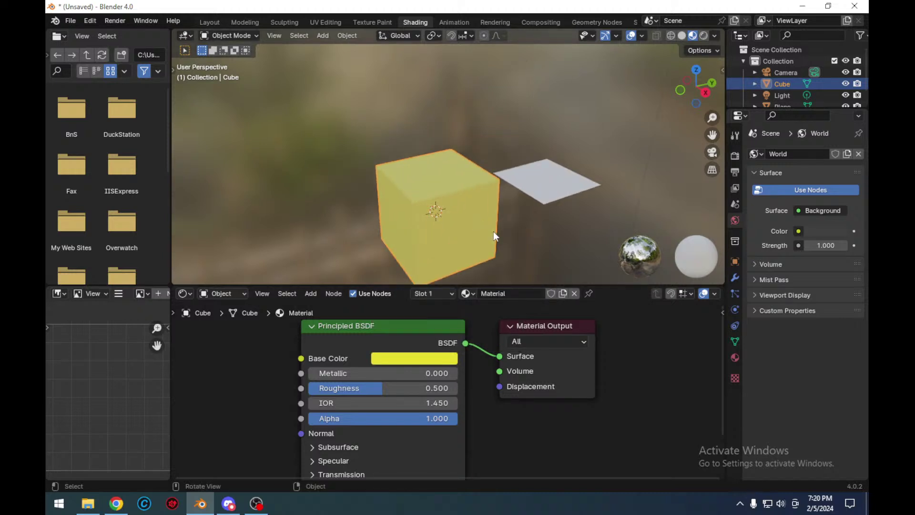
- Compare the shader nodes of the plane and the cube, and look through the node types that can be added for the plane
{"action": "left_click", "coordinate": [553, 196]}
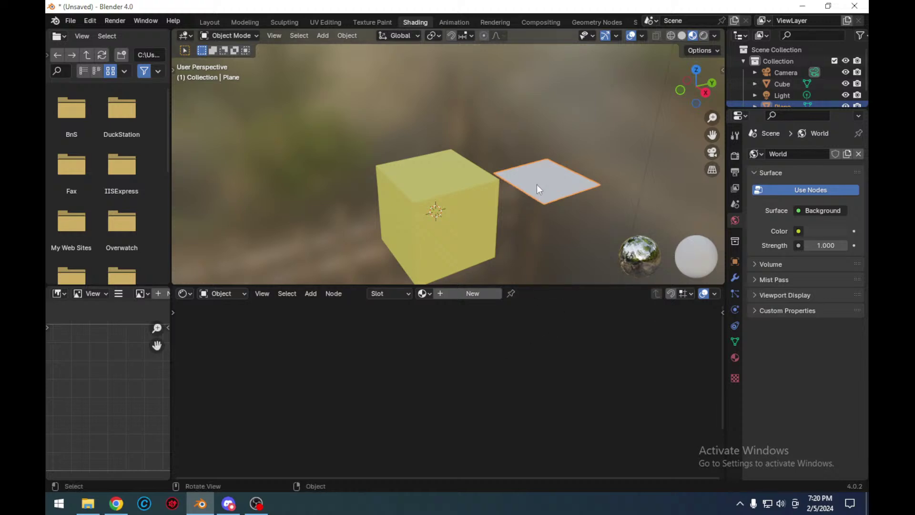
{"action": "right_click", "coordinate": [552, 196]}
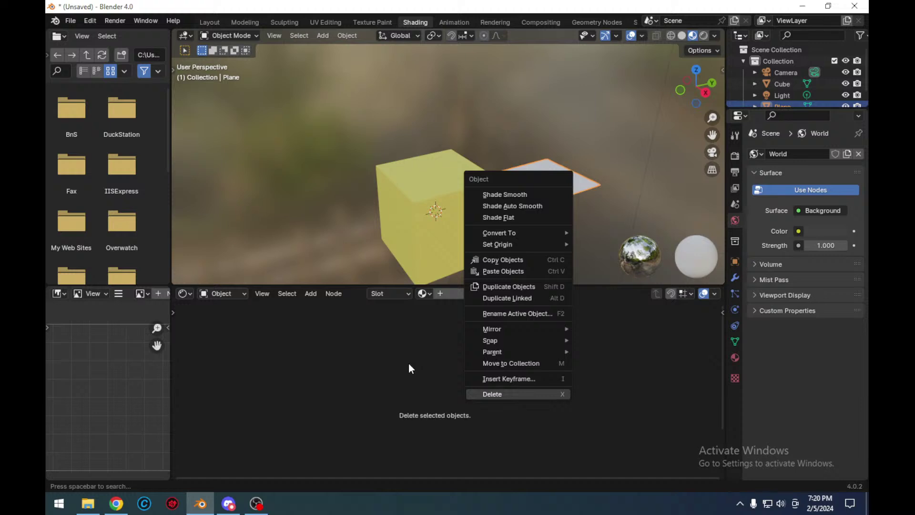
{"action": "left_click", "coordinate": [410, 270]}
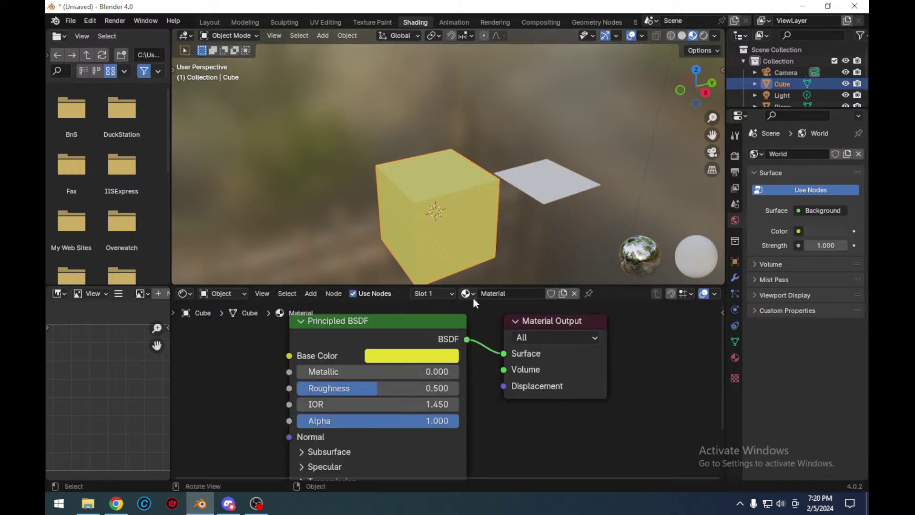
{"action": "scroll", "coordinate": [482, 342], "scroll_direction": "down", "scroll_amount": 1}
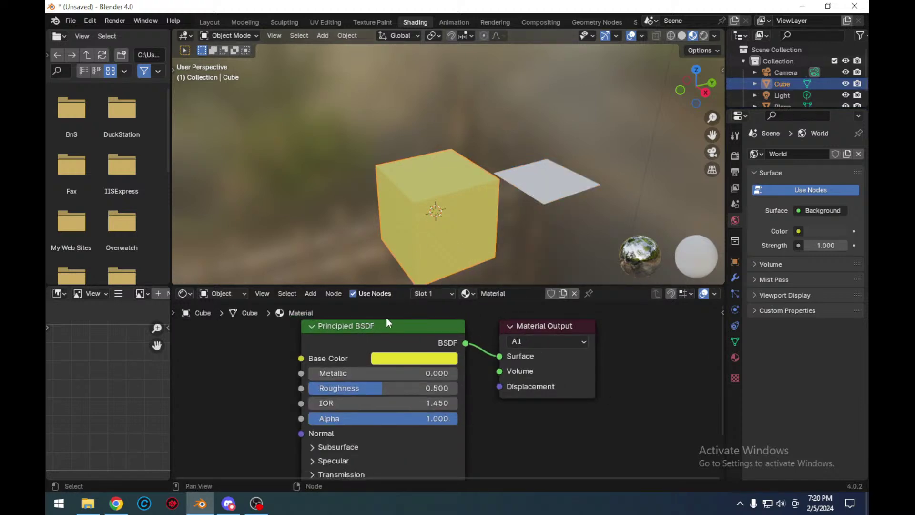
{"action": "left_click", "coordinate": [537, 194]}
{"action": "right_click", "coordinate": [427, 346]}
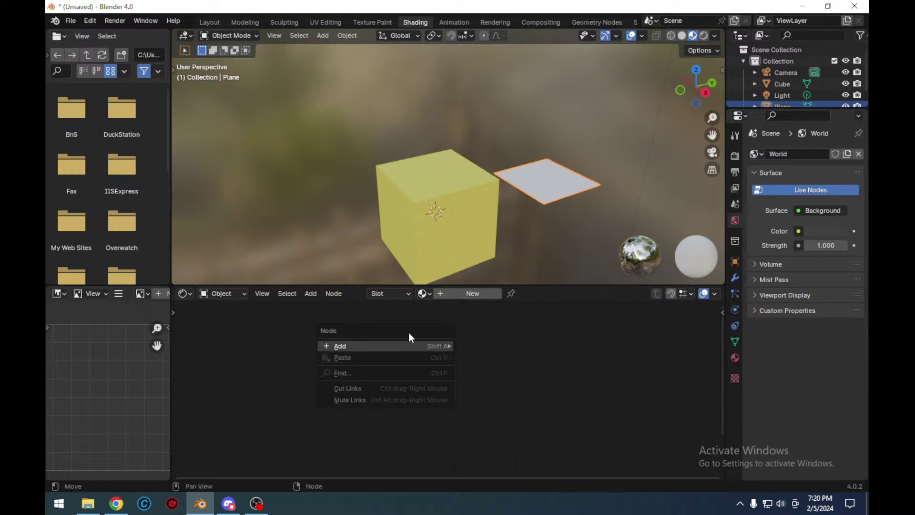
{"action": "mouse_move", "coordinate": [428, 346]}
{"action": "mouse_move", "coordinate": [501, 370]}
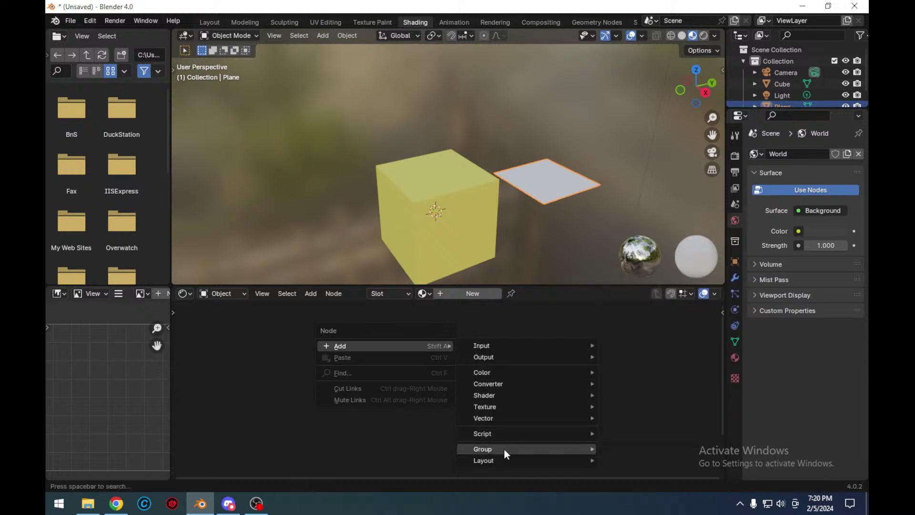
{"action": "mouse_move", "coordinate": [527, 345]}
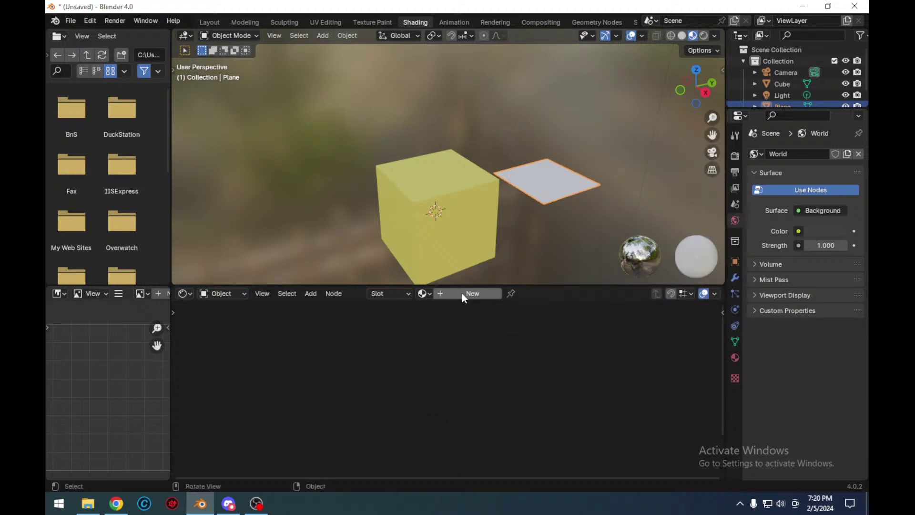
- Examine the cube's Principled BSDF properties and the target options of its Material Output node
{"action": "left_click", "coordinate": [445, 227]}
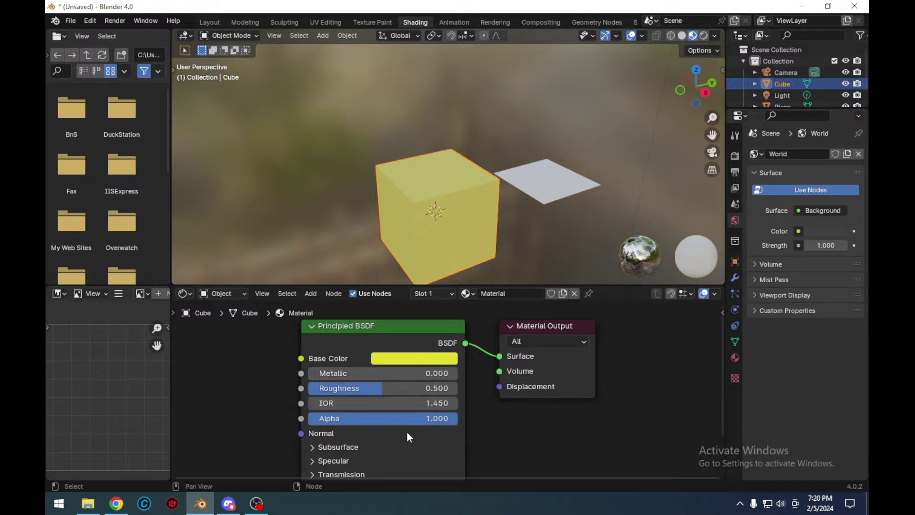
{"action": "scroll", "coordinate": [408, 439], "scroll_direction": "down", "scroll_amount": 1}
{"action": "scroll", "coordinate": [448, 439], "scroll_direction": "down", "scroll_amount": 1}
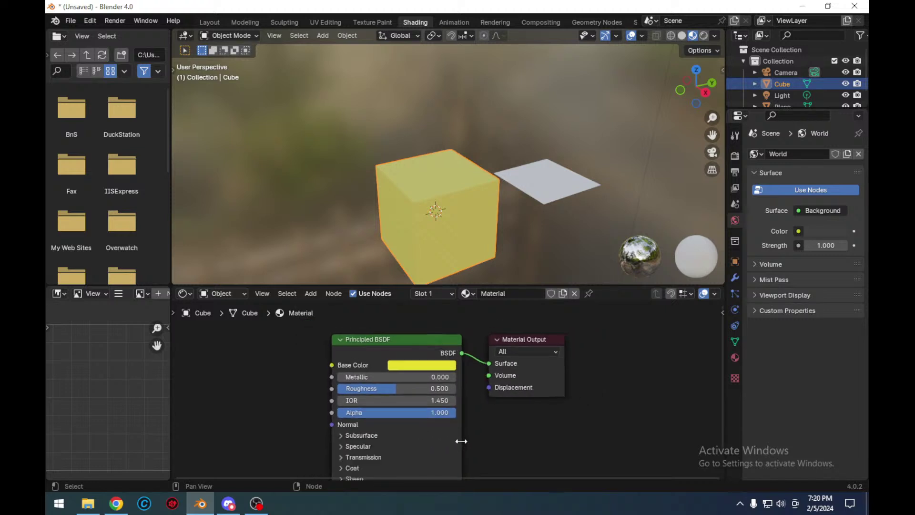
{"action": "left_click_drag", "start_coordinate": [721, 336], "coordinate": [717, 378]}
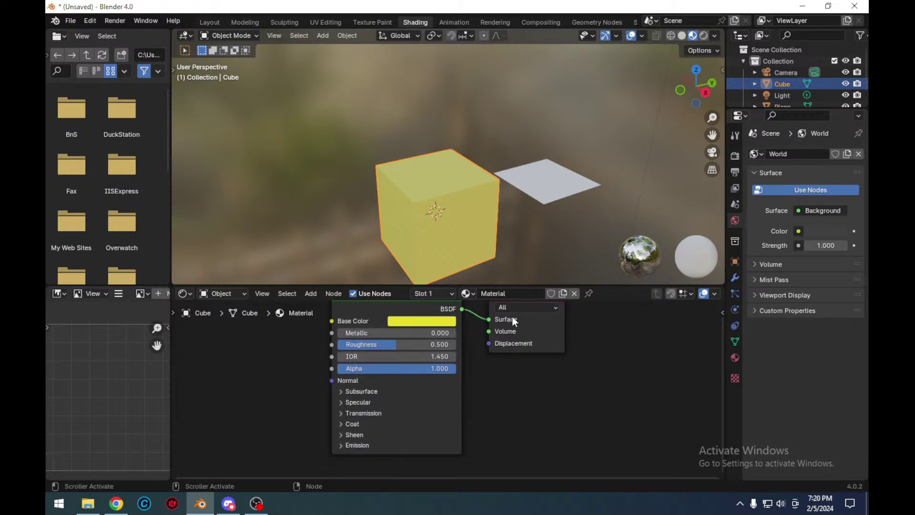
{"action": "left_click", "coordinate": [529, 307]}
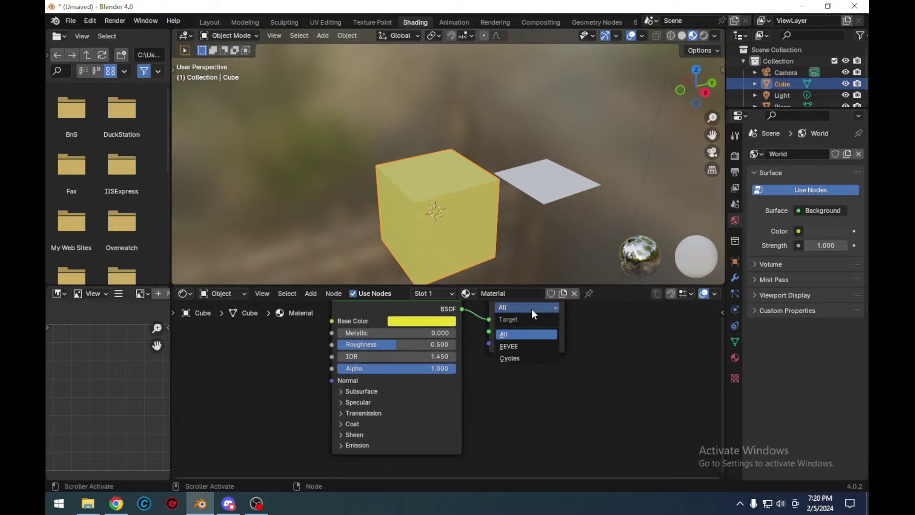
{"action": "left_click", "coordinate": [530, 308]}
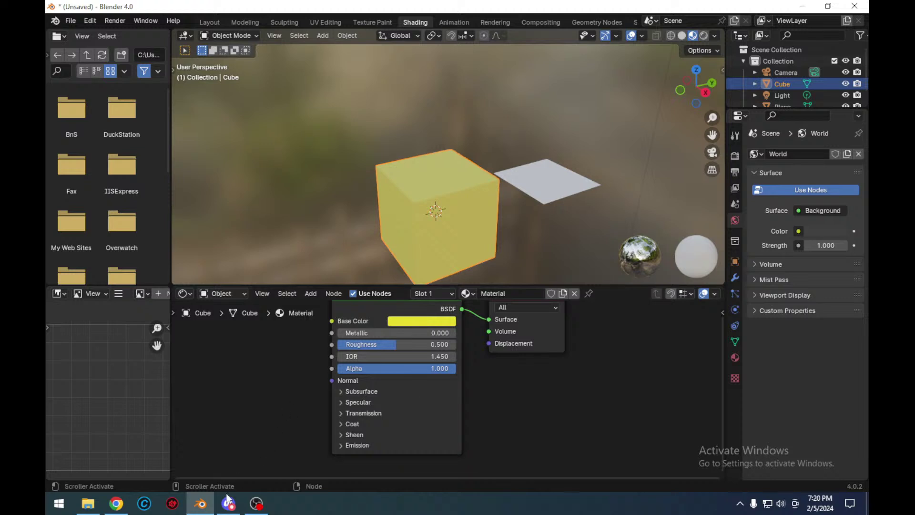
- Check the guide's texture painting tip in Chrome and open Blender's Texture Paint workspace for the cube
{"action": "left_click", "coordinate": [117, 503]}
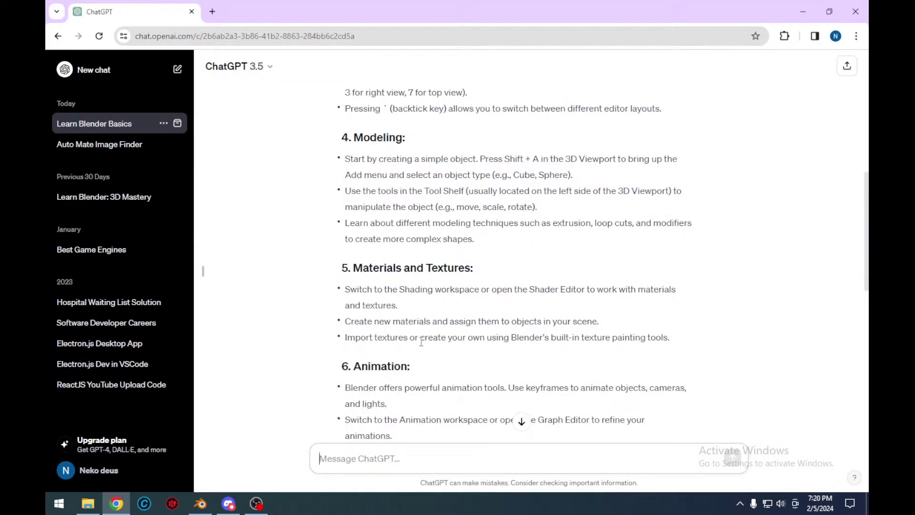
{"action": "scroll", "coordinate": [456, 335], "scroll_direction": "down", "scroll_amount": 1}
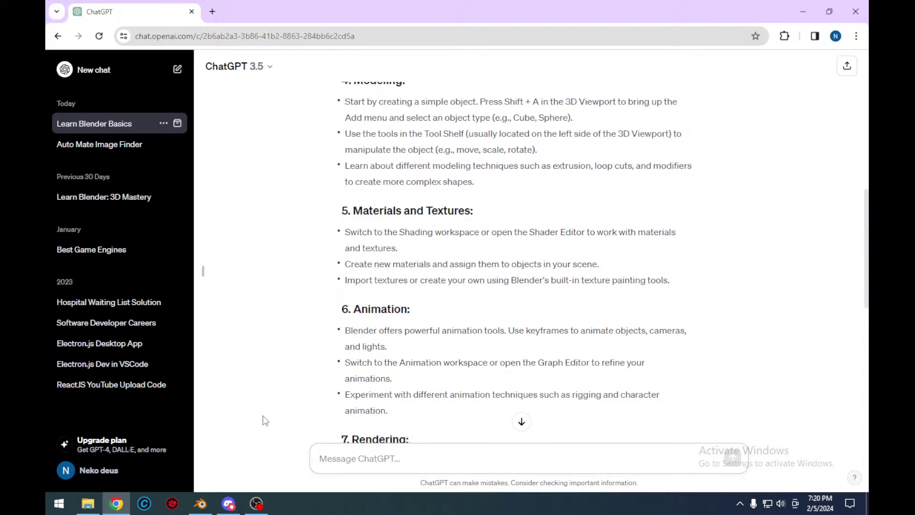
{"action": "left_click", "coordinate": [200, 503]}
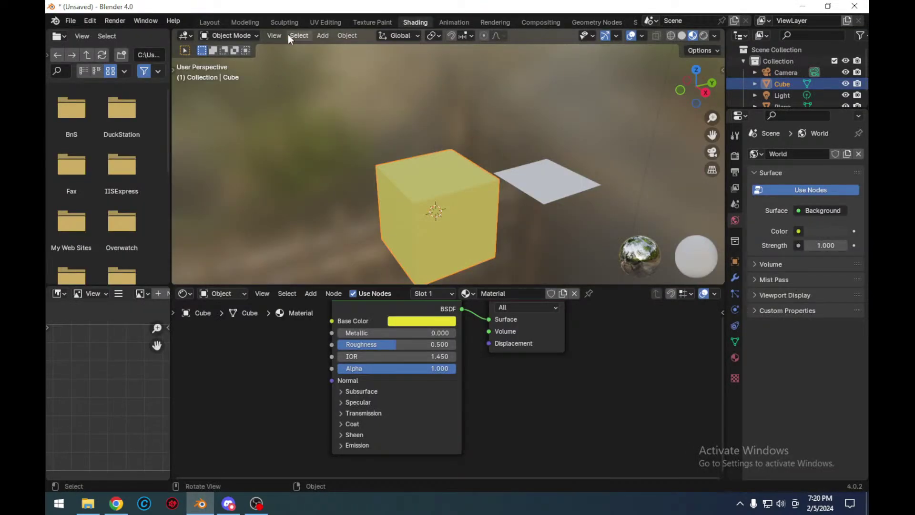
{"action": "left_click", "coordinate": [380, 22]}
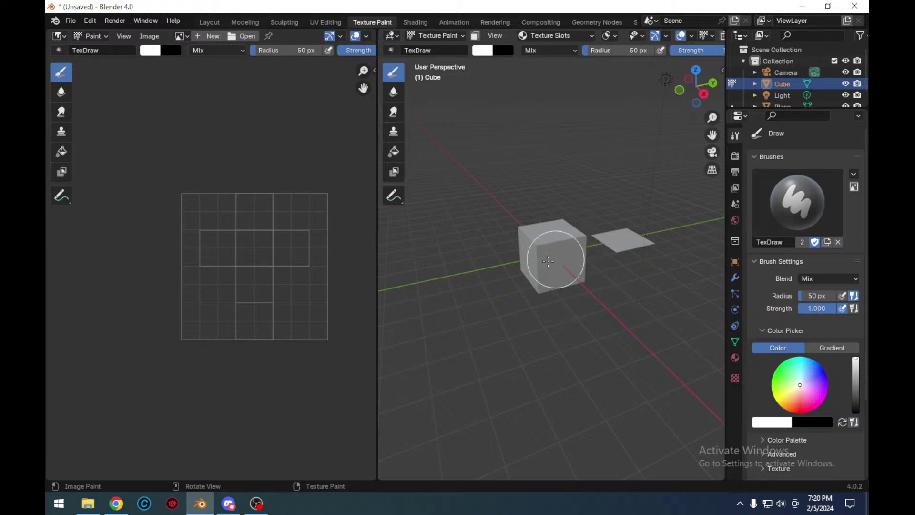
- Set the TexDraw brush color to bright green for painting the cube
{"action": "left_click", "coordinate": [484, 50]}
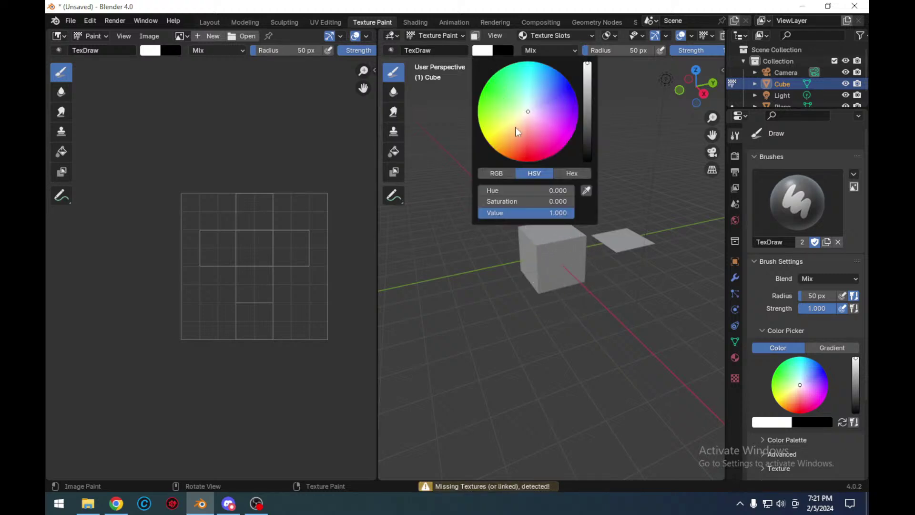
{"action": "left_click", "coordinate": [519, 129]}
{"action": "left_click", "coordinate": [494, 87]}
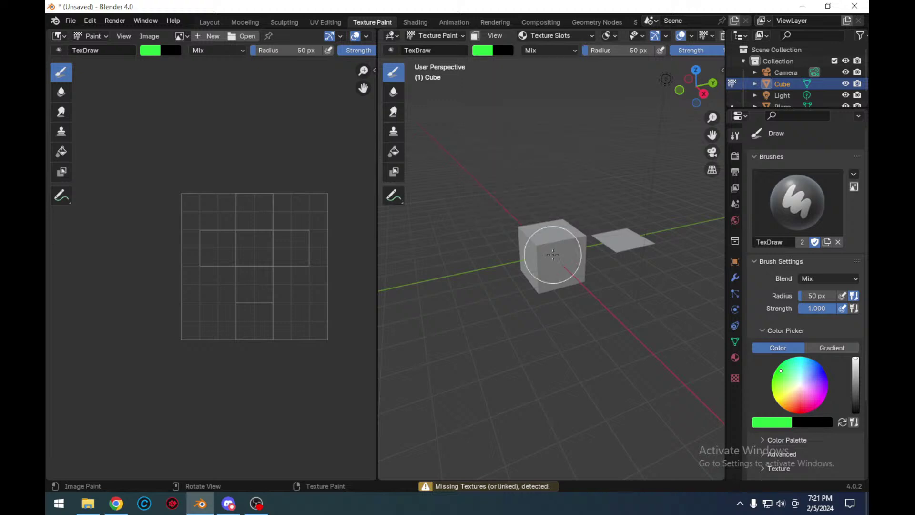
{"action": "scroll", "coordinate": [560, 263], "scroll_direction": "up", "scroll_amount": 3}
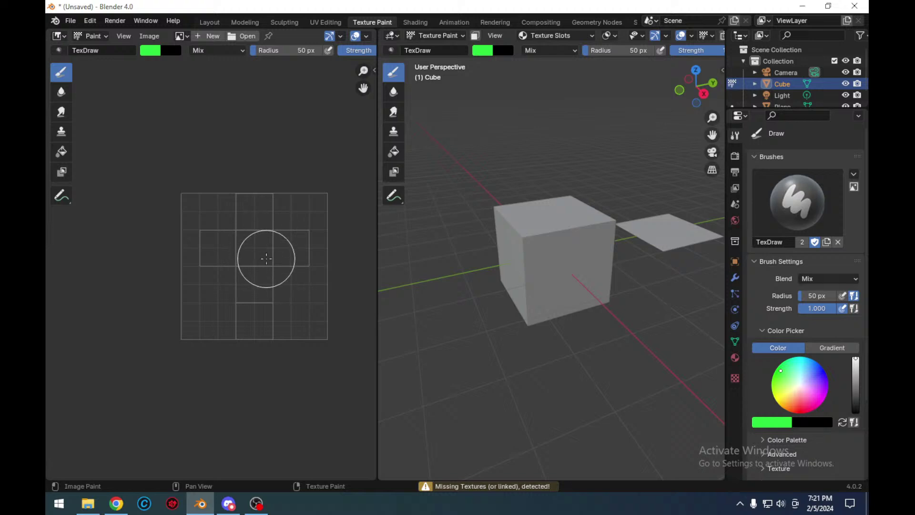
{"action": "left_click", "coordinate": [354, 51]}
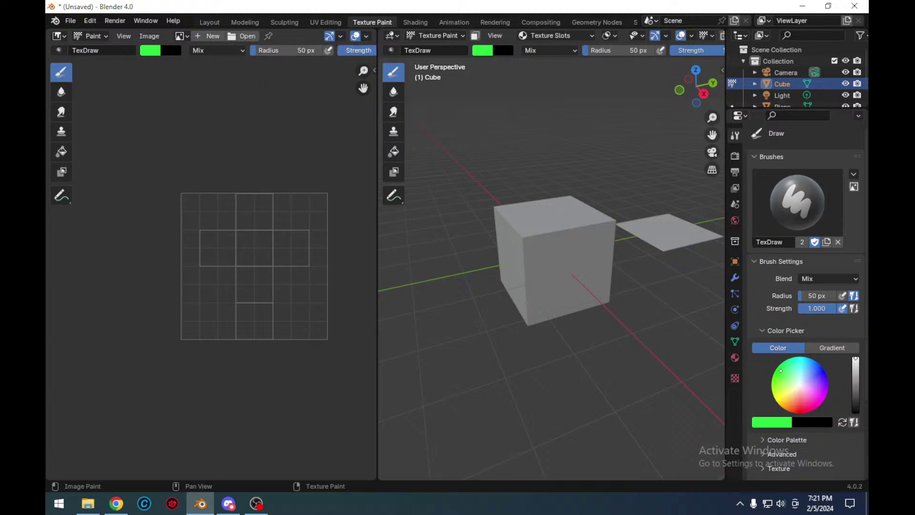
- Switch to the Fill tool and set its brush color to bright green
{"action": "left_click", "coordinate": [371, 52]}
{"action": "left_click", "coordinate": [67, 123]}
{"action": "left_click", "coordinate": [68, 137]}
{"action": "left_click", "coordinate": [63, 151]}
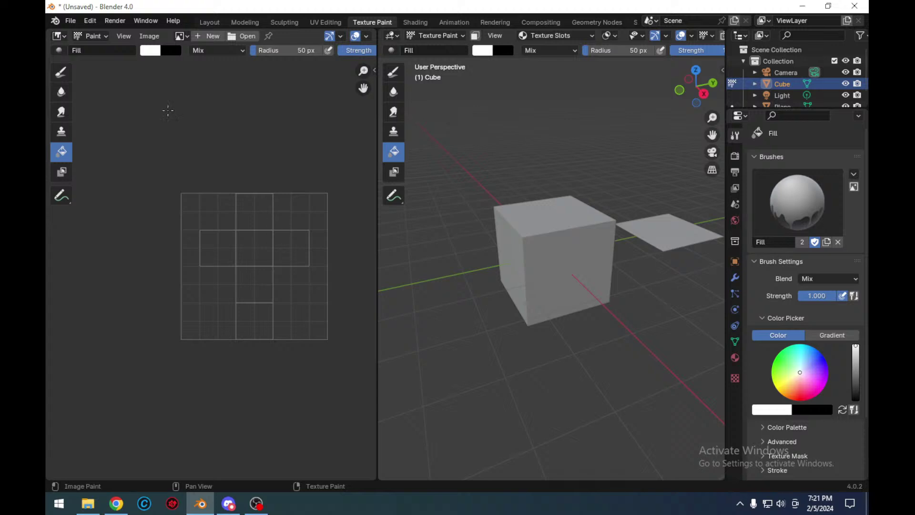
{"action": "left_click", "coordinate": [150, 50]}
{"action": "left_click_drag", "start_coordinate": [198, 126], "coordinate": [159, 85]}
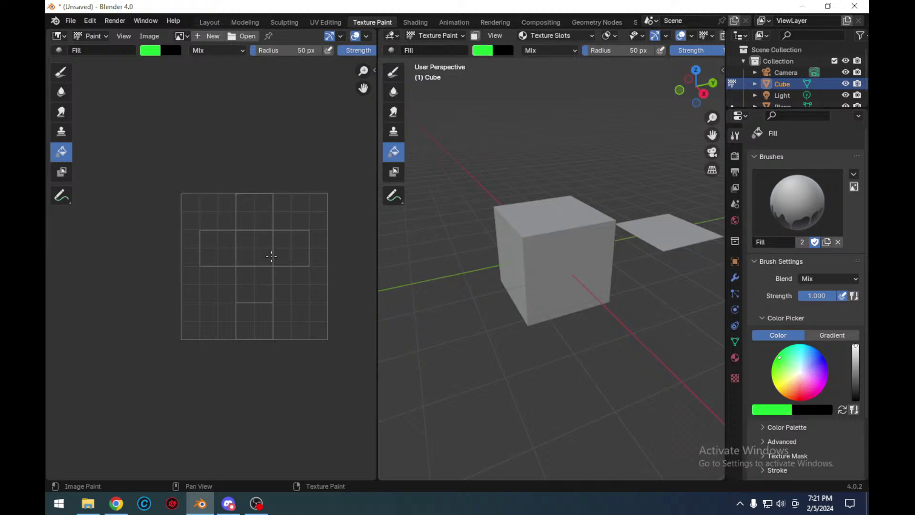
- Look through the Fill brush, color, view, gizmo and overlay options of the texture paint image editor
{"action": "middle_click_drag", "start_coordinate": [265, 253], "coordinate": [254, 256]}
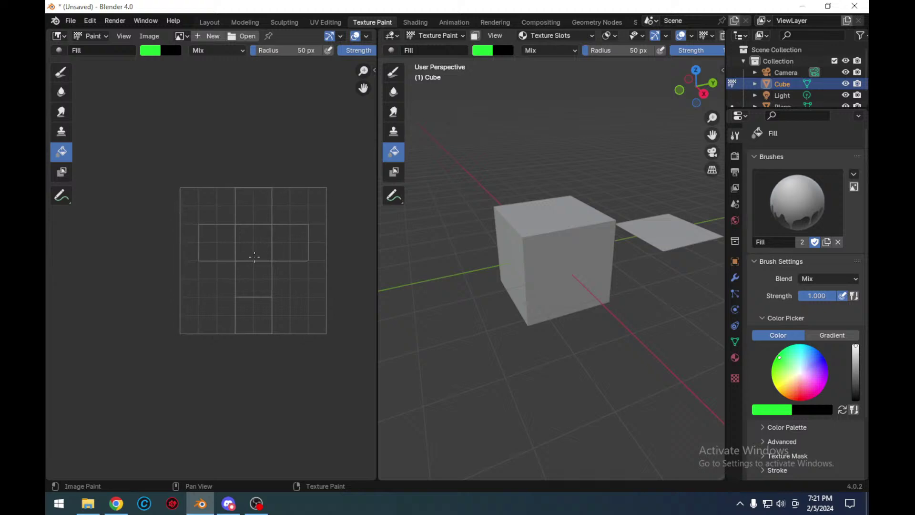
{"action": "right_click", "coordinate": [254, 270]}
{"action": "left_click", "coordinate": [64, 50]}
{"action": "left_click", "coordinate": [104, 50]}
{"action": "left_click", "coordinate": [150, 50]}
{"action": "left_click", "coordinate": [150, 50]}
{"action": "left_click", "coordinate": [122, 36]}
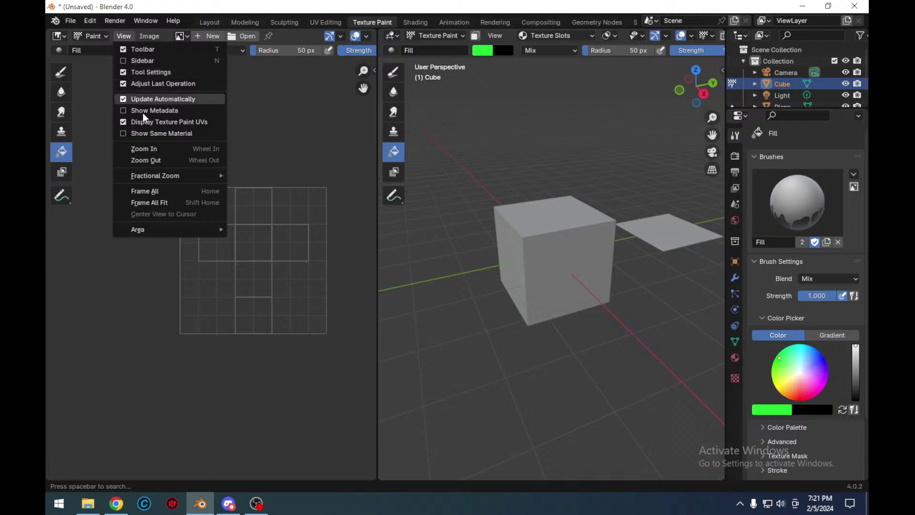
{"action": "left_click", "coordinate": [340, 36]}
{"action": "left_click", "coordinate": [367, 36]}
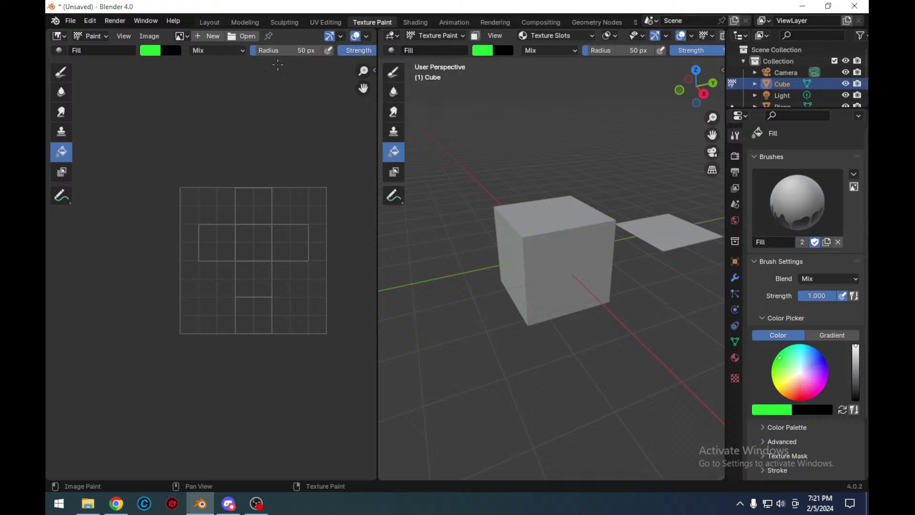
- Set the Fill brush's blending mode to Add
{"action": "left_click", "coordinate": [211, 53]}
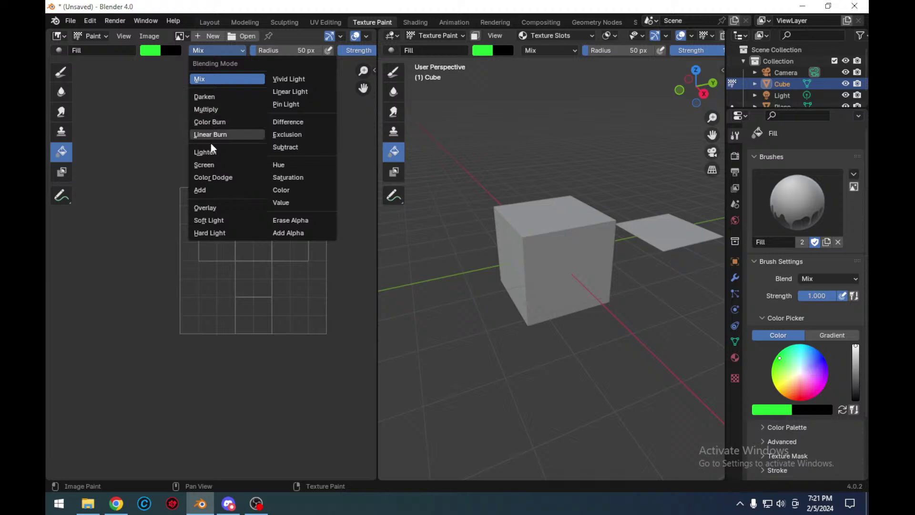
{"action": "left_click", "coordinate": [215, 190]}
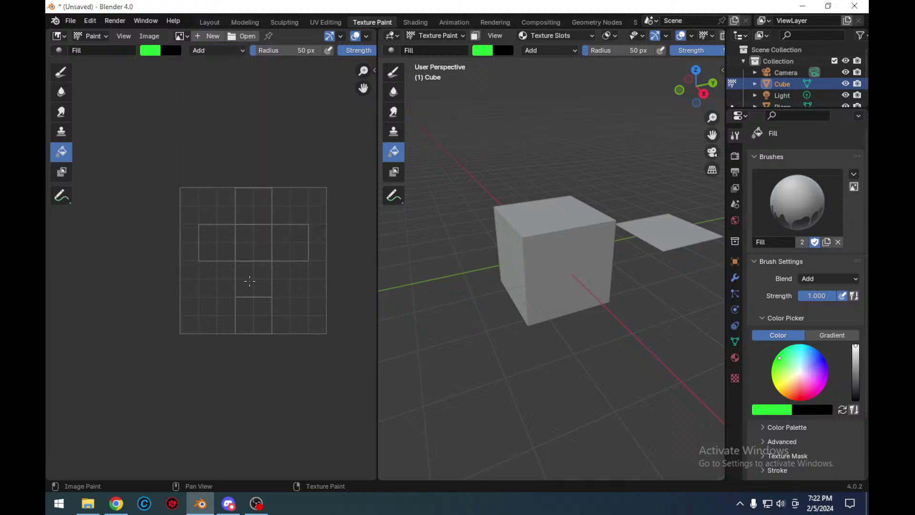
- Check the guide's Animation section in Chrome and open Blender's Animation workspace
{"action": "left_click", "coordinate": [117, 503]}
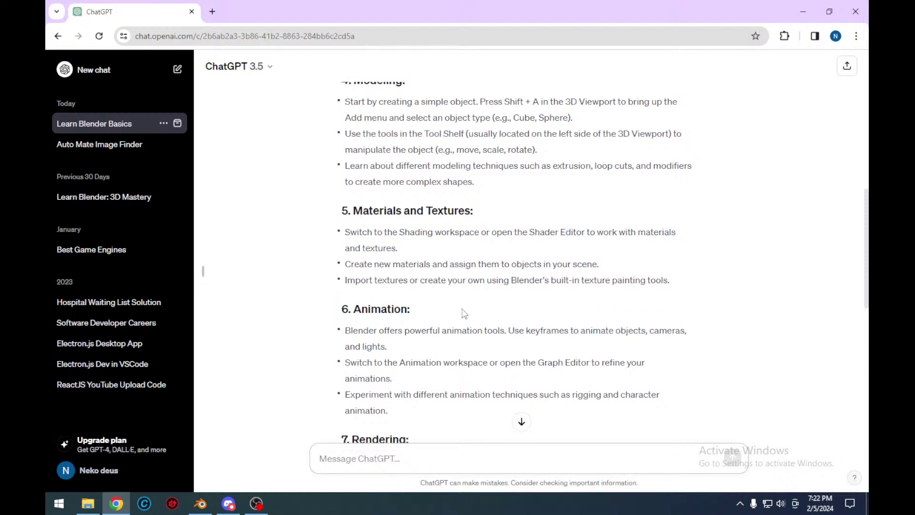
{"action": "scroll", "coordinate": [462, 308], "scroll_direction": "down", "scroll_amount": 3}
{"action": "scroll", "coordinate": [451, 305], "scroll_direction": "up", "scroll_amount": 1}
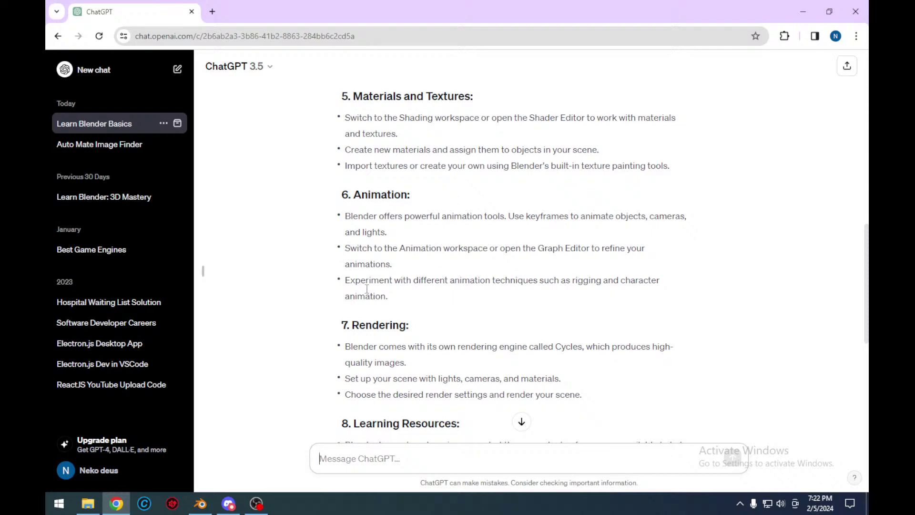
{"action": "left_click", "coordinate": [200, 503]}
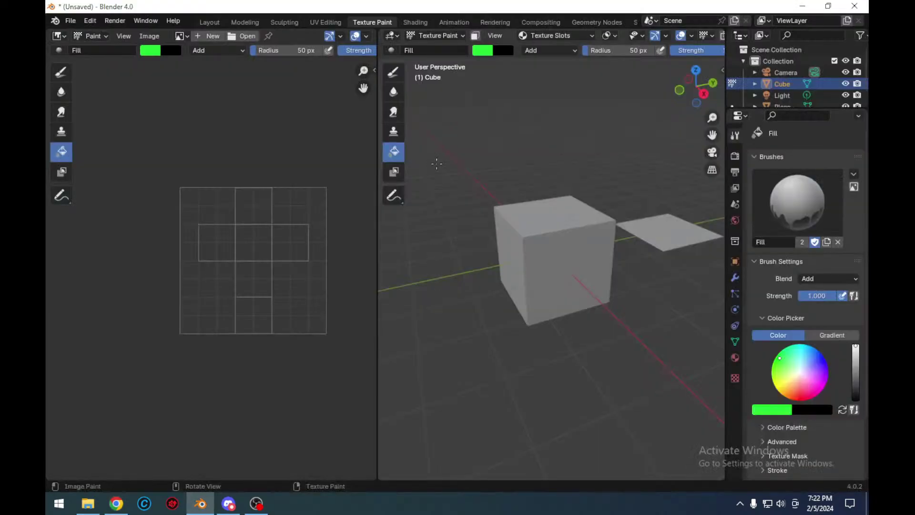
{"action": "left_click", "coordinate": [455, 22]}
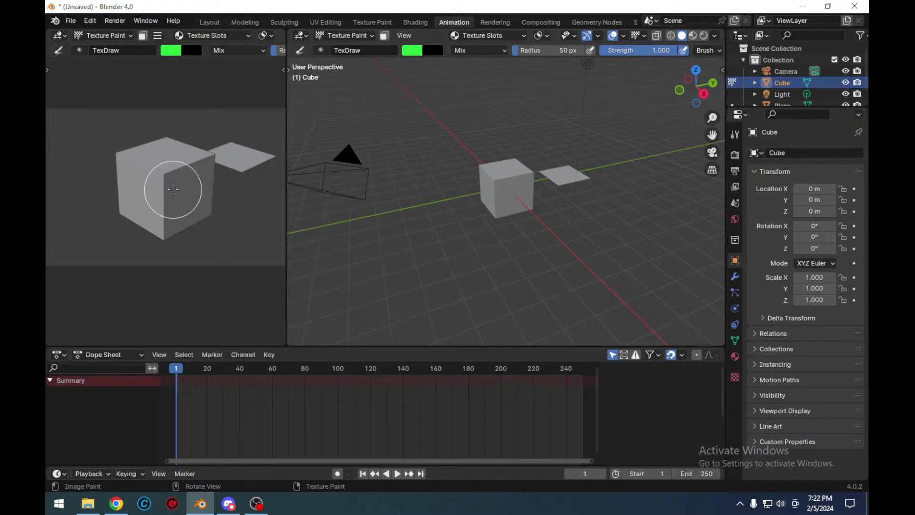
- Play the timeline briefly and look through the Dope Sheet's selection, marker, channel and key commands
{"action": "left_click", "coordinate": [397, 473]}
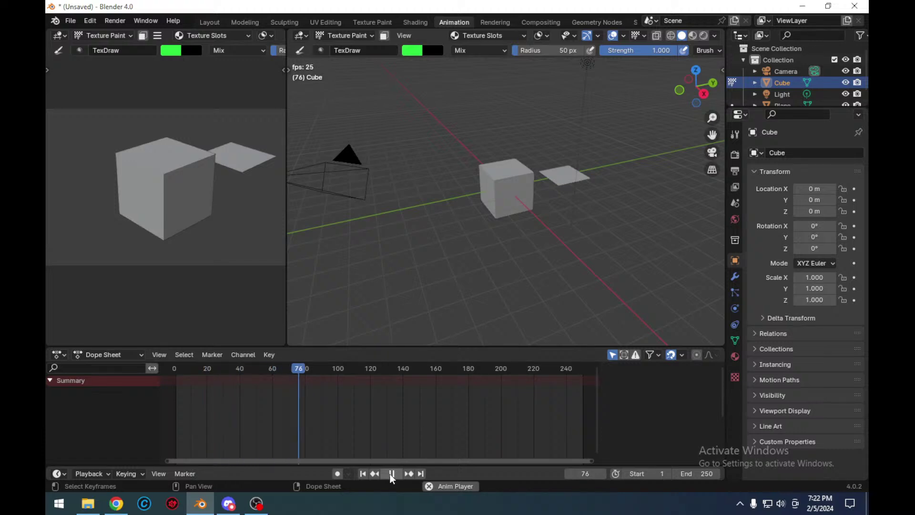
{"action": "left_click", "coordinate": [395, 474]}
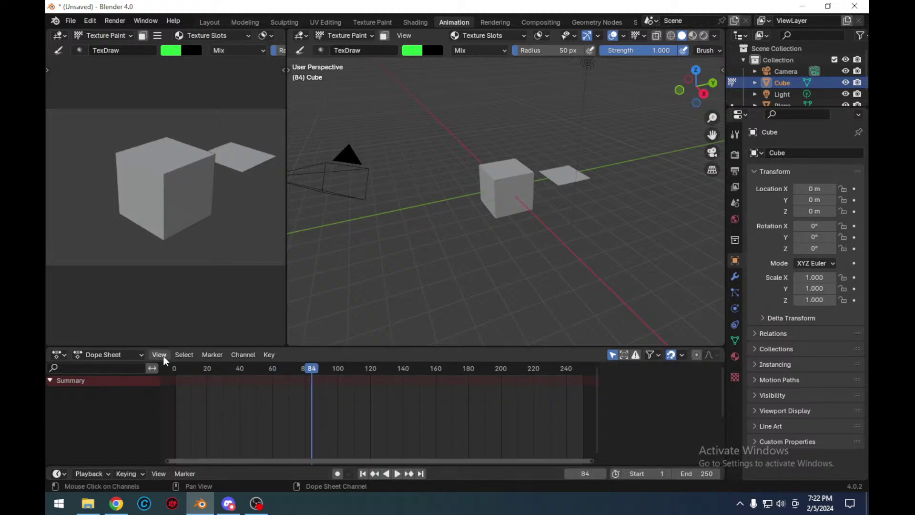
{"action": "left_click", "coordinate": [184, 354]}
{"action": "left_click", "coordinate": [189, 357]}
{"action": "left_click", "coordinate": [237, 358]}
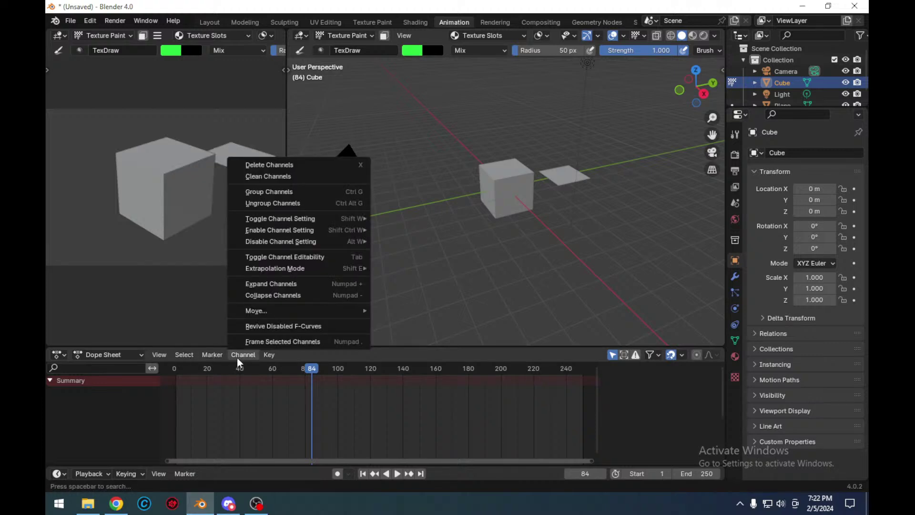
{"action": "left_click", "coordinate": [237, 358]}
{"action": "left_click", "coordinate": [270, 357]}
{"action": "left_click", "coordinate": [223, 358]}
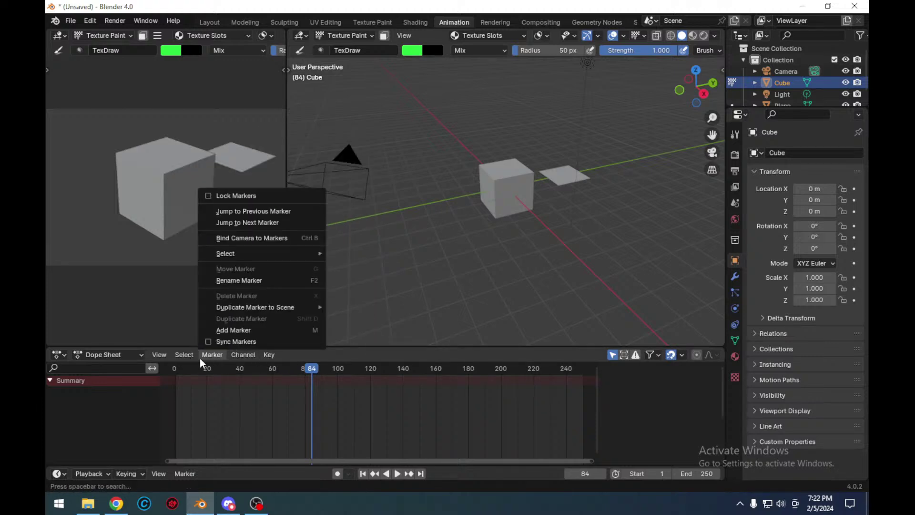
{"action": "left_click", "coordinate": [506, 319]}
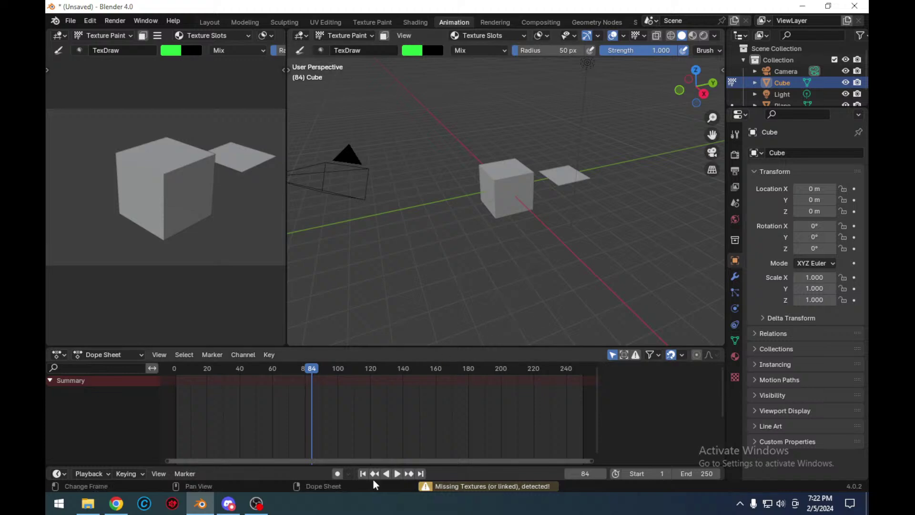
- Read the guide's Animation and Rendering sections in Chrome and open Blender's Rendering workspace
{"action": "left_click", "coordinate": [121, 508]}
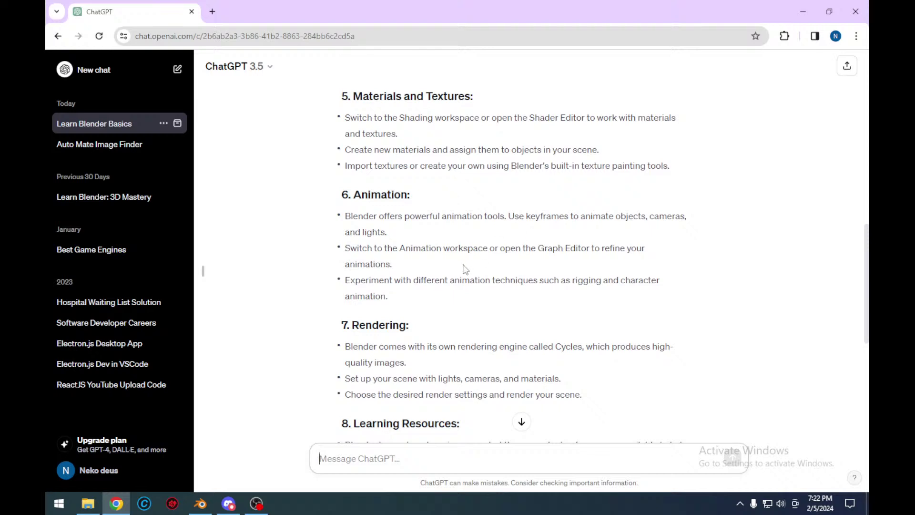
{"action": "scroll", "coordinate": [398, 266], "scroll_direction": "down", "scroll_amount": 2}
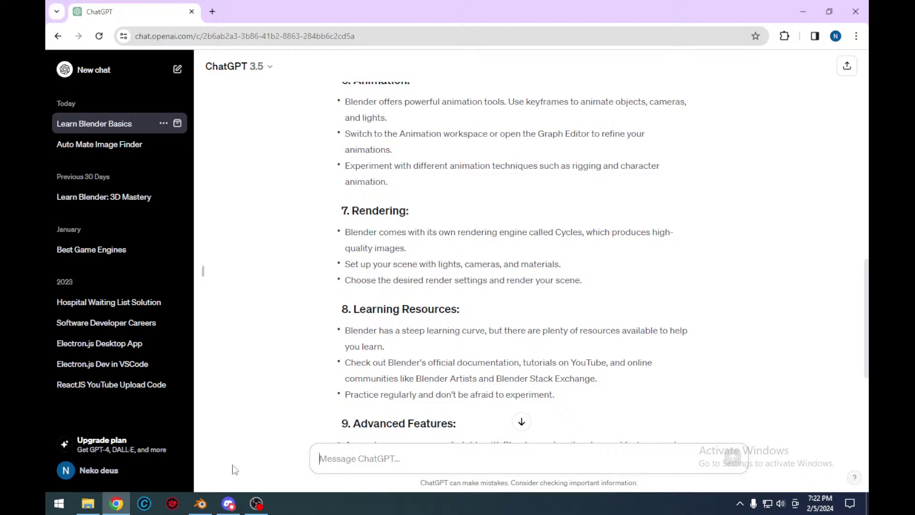
{"action": "left_click", "coordinate": [201, 504]}
{"action": "left_click", "coordinate": [498, 24]}
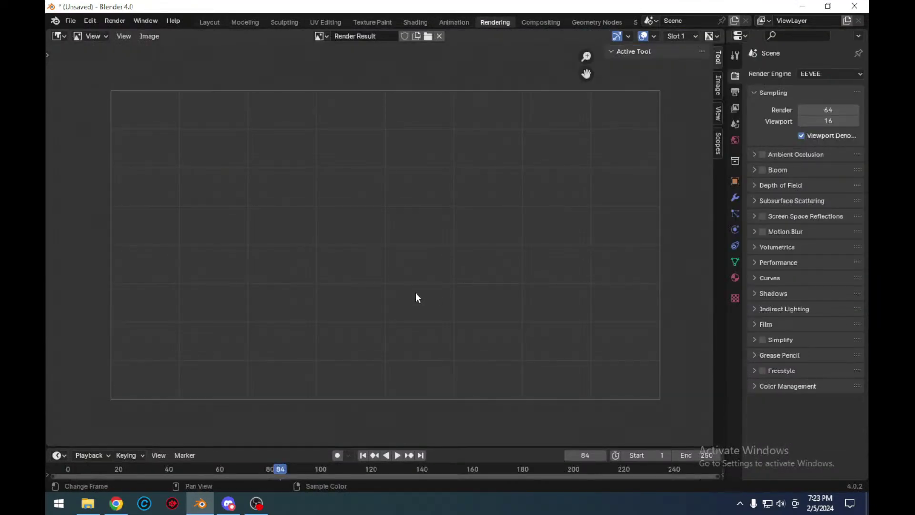
- Look through the Rendering workspace's image, view, mode and editor type options
{"action": "left_click", "coordinate": [149, 36]}
{"action": "left_click", "coordinate": [126, 40]}
{"action": "left_click", "coordinate": [123, 36]}
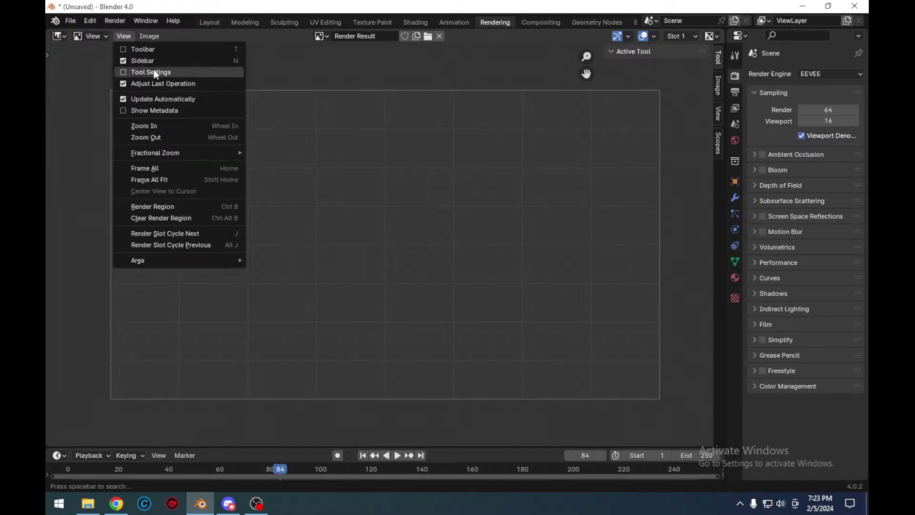
{"action": "left_click", "coordinate": [105, 37]}
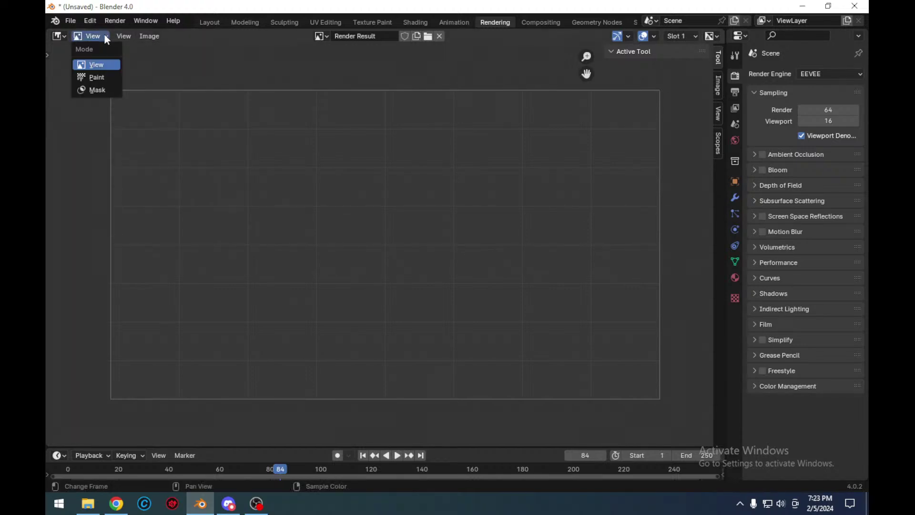
{"action": "left_click", "coordinate": [105, 37]}
{"action": "left_click", "coordinate": [60, 36]}
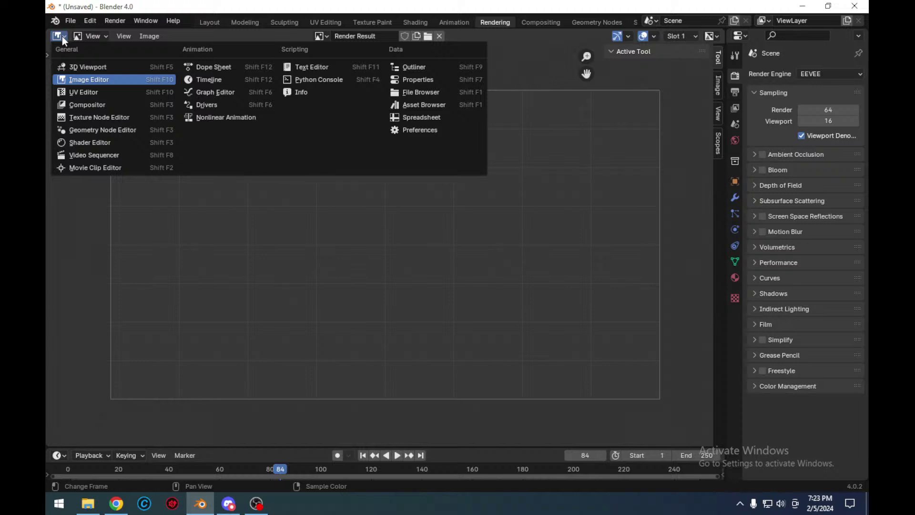
{"action": "left_click", "coordinate": [62, 36]}
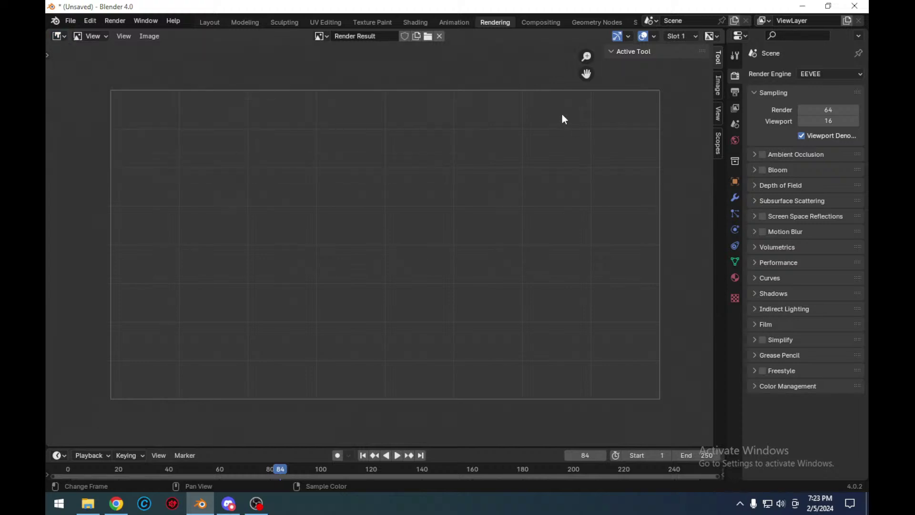
- Play the timeline backward and forward in the Rendering workspace, and stop it at frame 108
{"action": "left_click", "coordinate": [386, 455]}
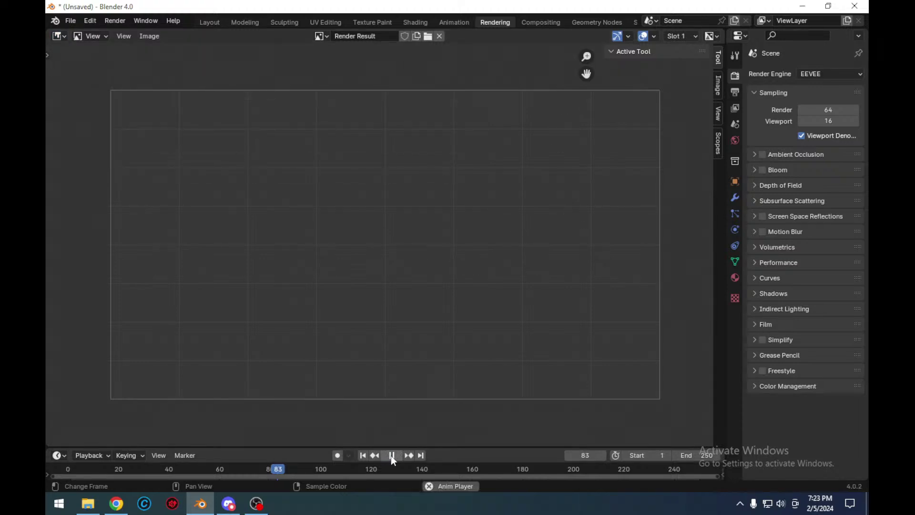
{"action": "left_click", "coordinate": [397, 455]}
{"action": "left_click", "coordinate": [392, 455]}
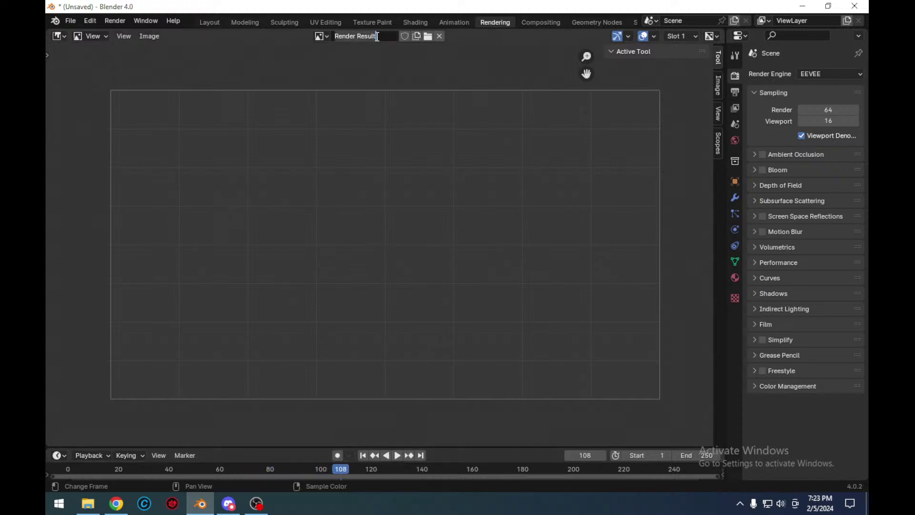
- Display the Viewer Node image in the image editor, and switch back to Render Result
{"action": "left_click", "coordinate": [321, 37]}
{"action": "left_click", "coordinate": [327, 34]}
{"action": "left_click", "coordinate": [326, 34]}
{"action": "left_click", "coordinate": [339, 66]}
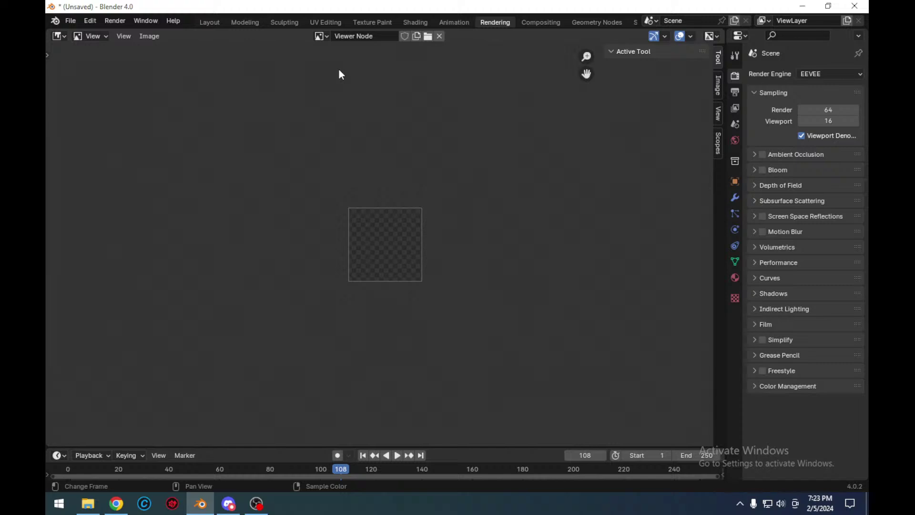
{"action": "scroll", "coordinate": [445, 258], "scroll_direction": "up", "scroll_amount": 2}
{"action": "scroll", "coordinate": [450, 244], "scroll_direction": "down", "scroll_amount": 1}
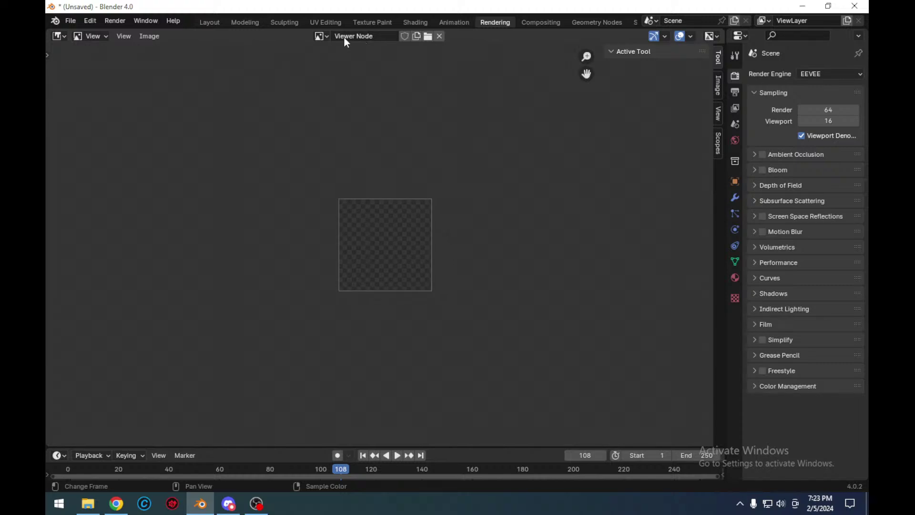
{"action": "left_click", "coordinate": [323, 37]}
{"action": "left_click", "coordinate": [327, 37]}
{"action": "left_click", "coordinate": [326, 36]}
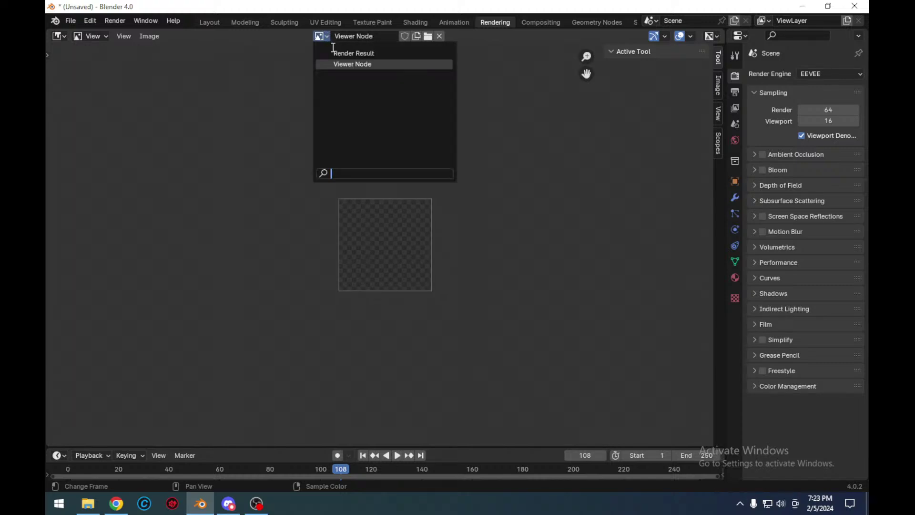
{"action": "left_click", "coordinate": [338, 53]}
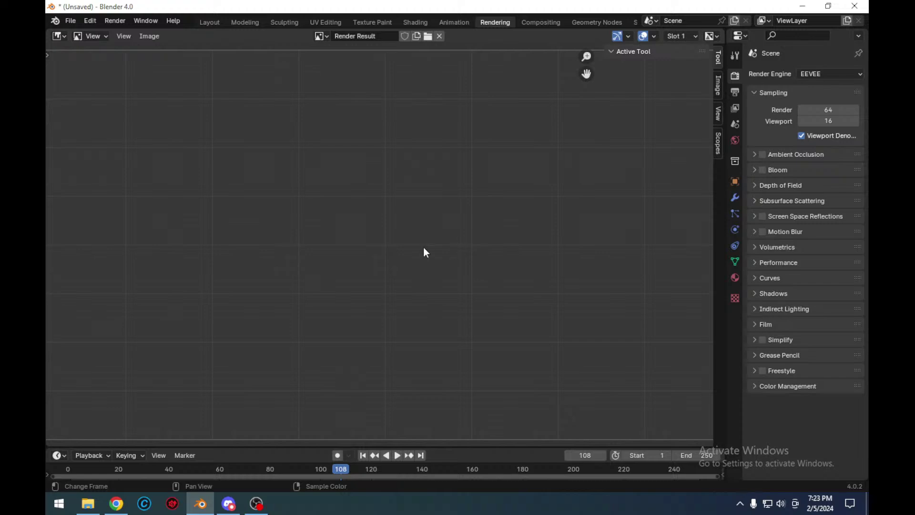
- Read the rest of the ChatGPT guide in Chrome, from Rendering to Stay Updated, and review it from the beginning
{"action": "key", "text": "alt+Tab"}
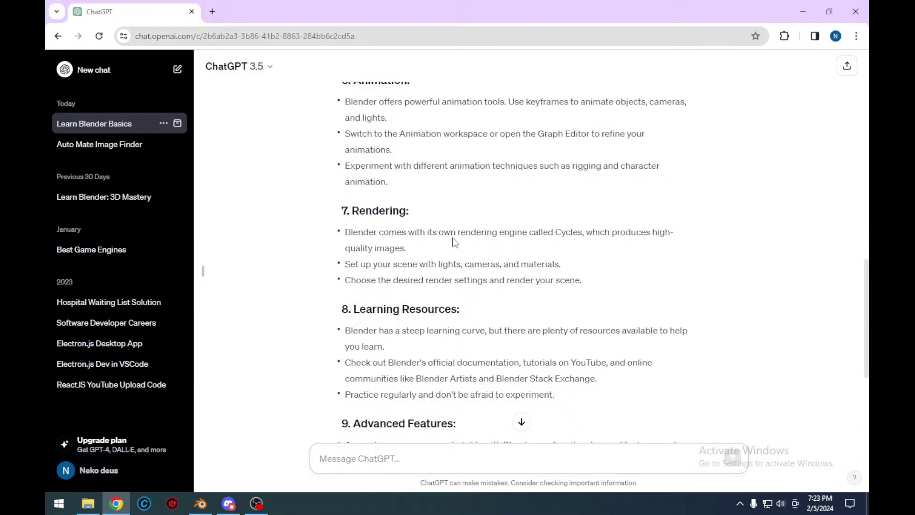
{"action": "scroll", "coordinate": [454, 243], "scroll_direction": "down", "scroll_amount": 2}
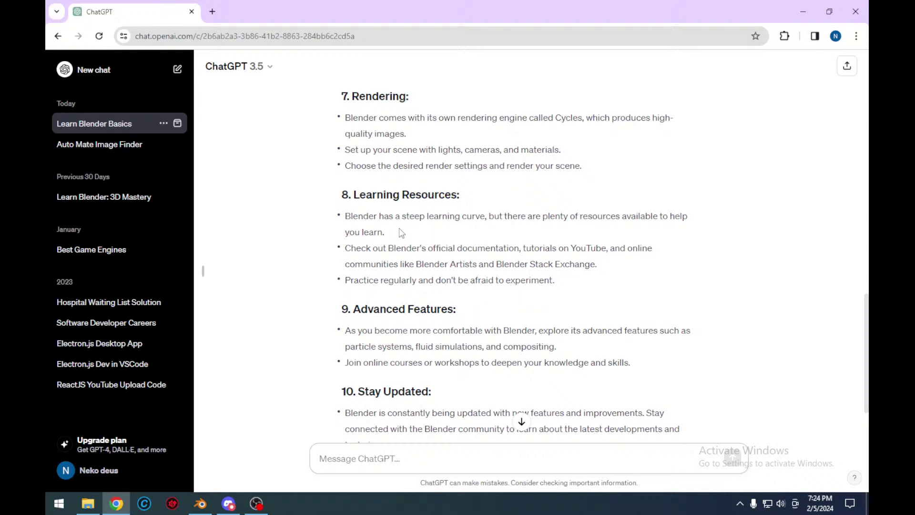
{"action": "scroll", "coordinate": [419, 310], "scroll_direction": "down", "scroll_amount": 2}
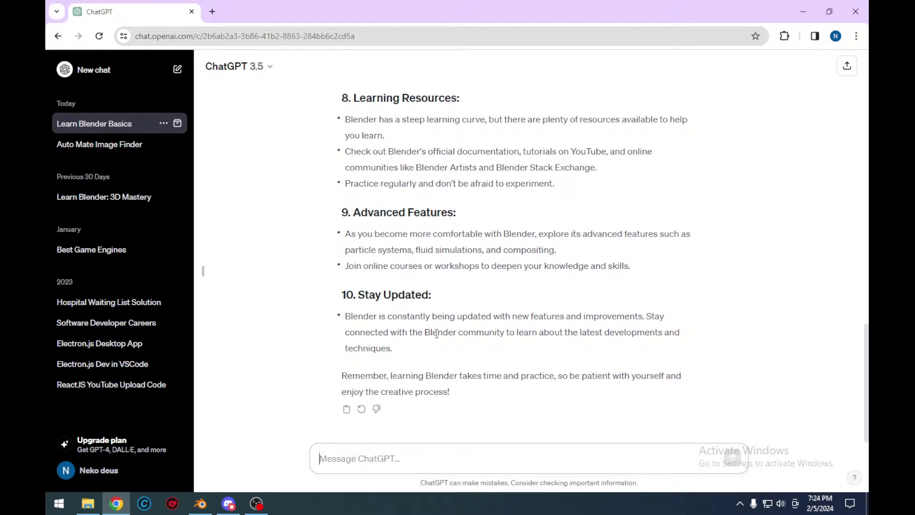
{"action": "scroll", "coordinate": [437, 334], "scroll_direction": "up", "scroll_amount": 15}
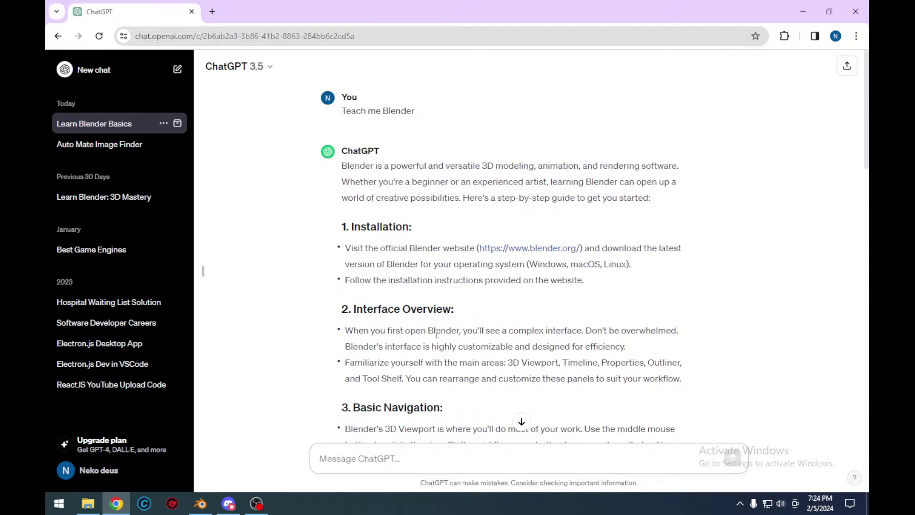
{"action": "scroll", "coordinate": [437, 334], "scroll_direction": "down", "scroll_amount": 15}
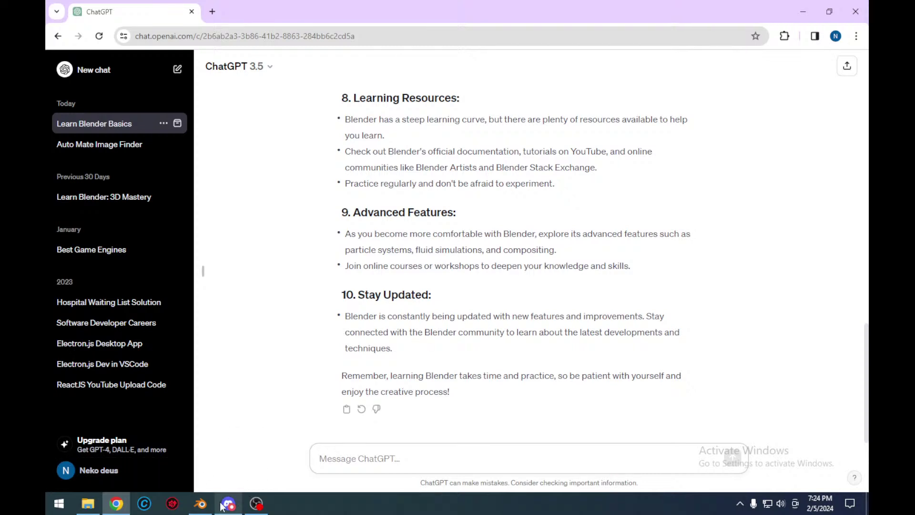
{"action": "mouse_move", "coordinate": [206, 510]}
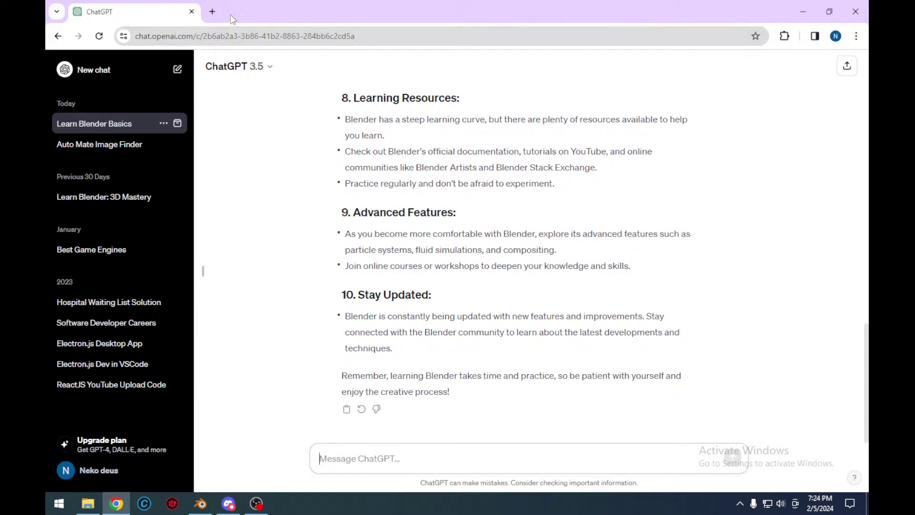
- Open youtube.com in a new browser tab
{"action": "left_click", "coordinate": [212, 11]}
{"action": "type", "text": "youtube.com"}
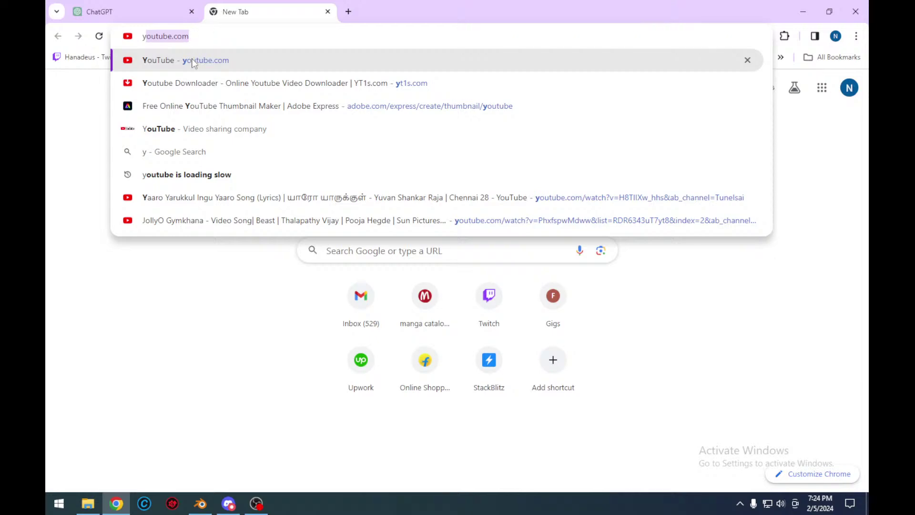
{"action": "key", "text": "Return"}
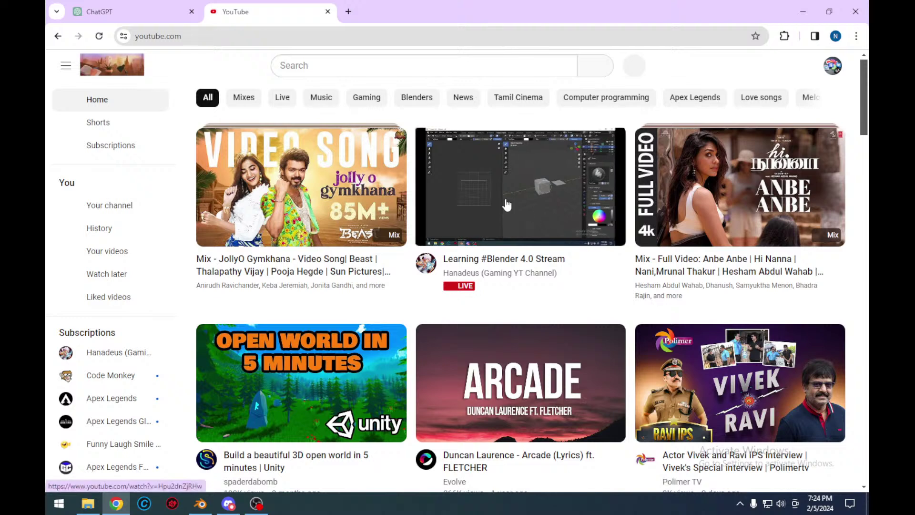
- Open the live video "Learning #Blender 4.0 Stream", give it a like, and return to the YouTube home page
{"action": "left_click", "coordinate": [439, 258]}
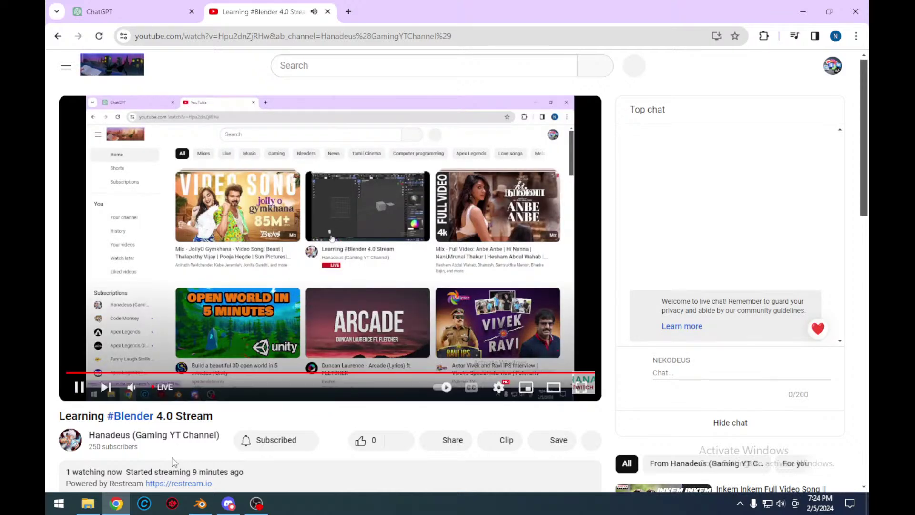
{"action": "left_click", "coordinate": [360, 441]}
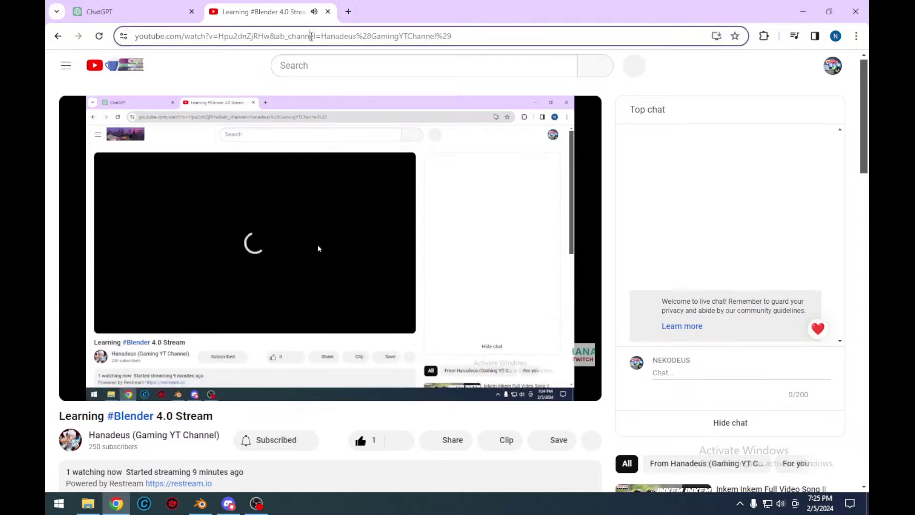
{"action": "left_click", "coordinate": [307, 36]}
{"action": "left_click", "coordinate": [94, 67]}
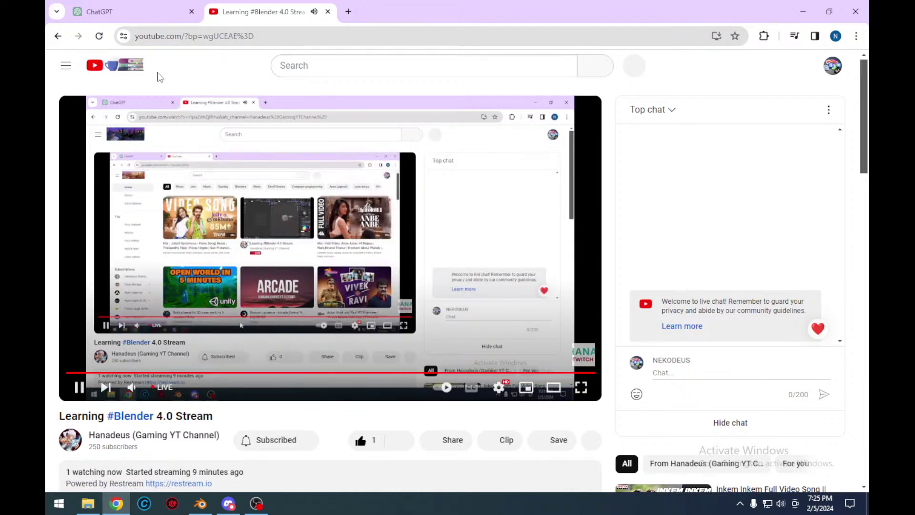
- Load twitch.tv/hanadeus in a new browser tab, check the stream status in OBS, and return to Chrome
{"action": "left_click", "coordinate": [348, 12]}
{"action": "type", "text": "twitch.tv/hanadeus"}
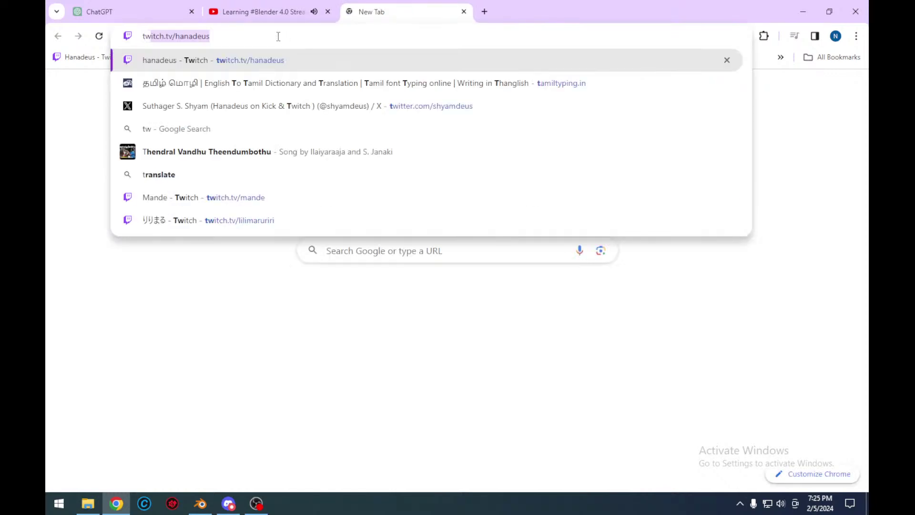
{"action": "key", "text": "Return"}
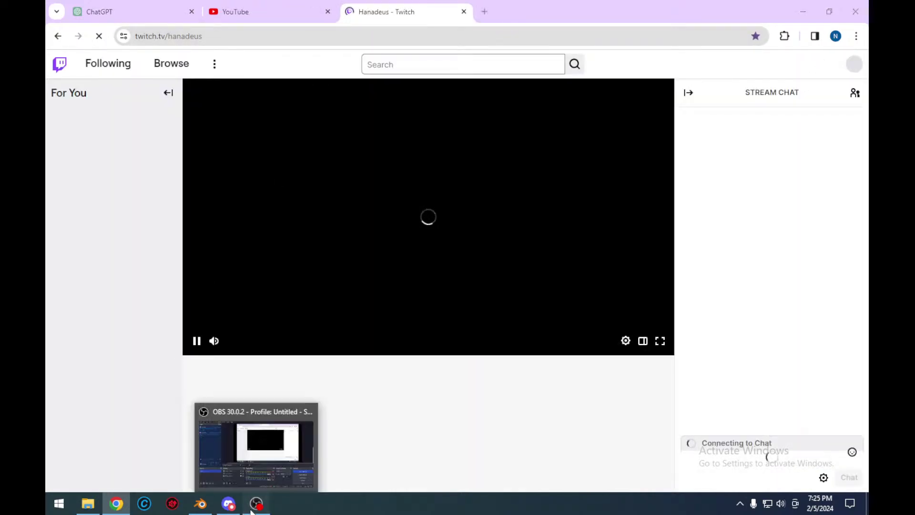
{"action": "left_click", "coordinate": [256, 503]}
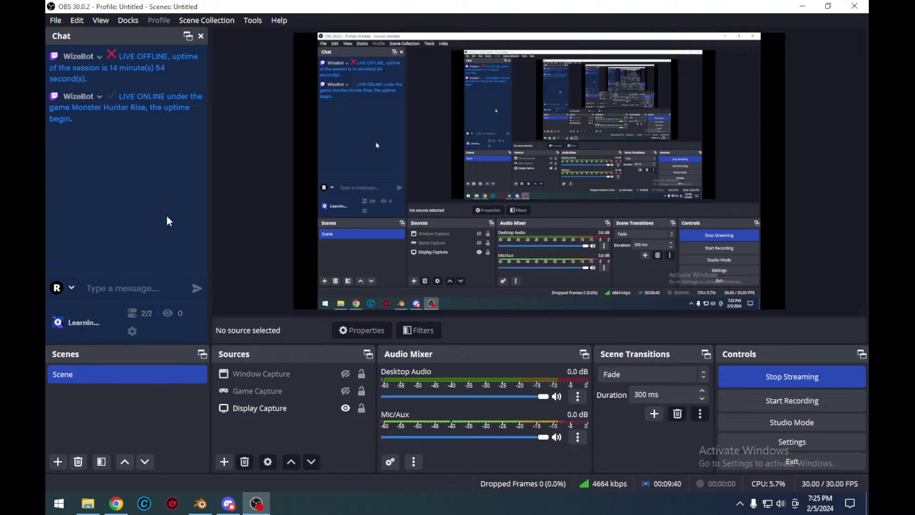
{"action": "left_click", "coordinate": [116, 504]}
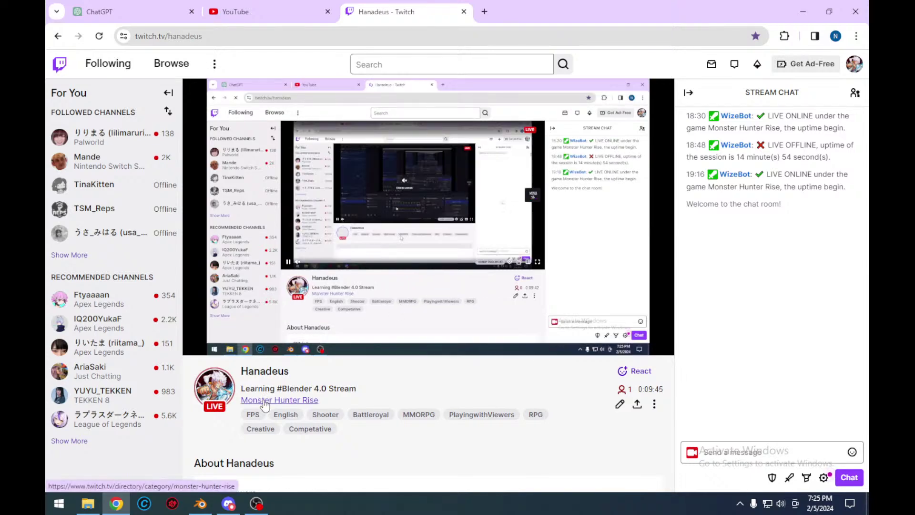
- Open the Twitch stream's broadcast options and remove the Monster Hunter Rise category
{"action": "left_click", "coordinate": [620, 405]}
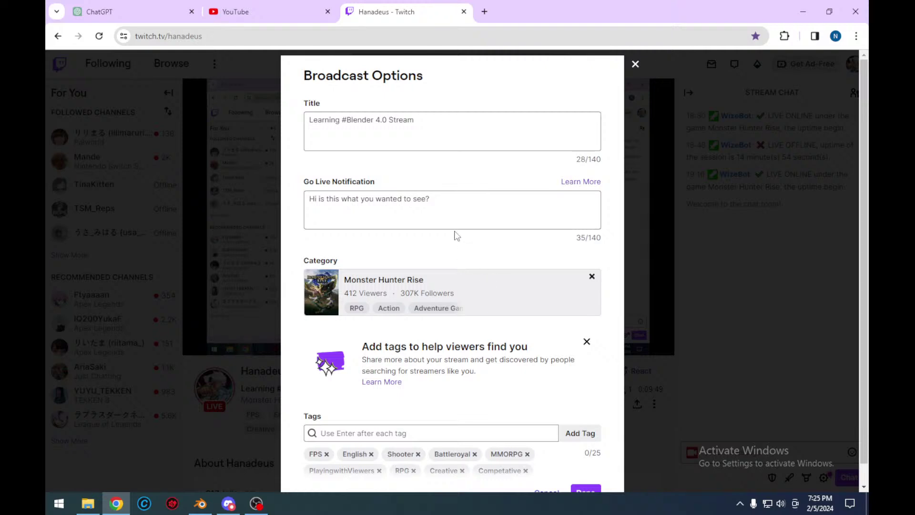
{"action": "left_click", "coordinate": [592, 277]}
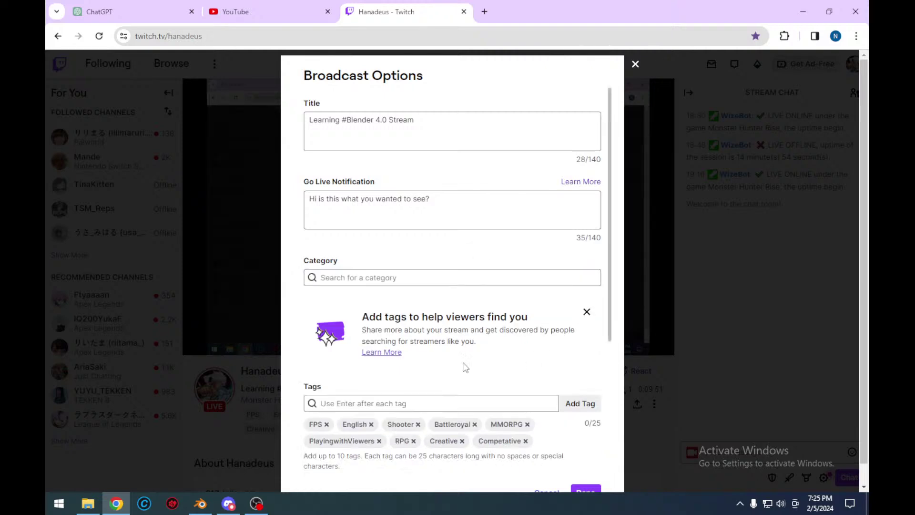
- Search the stream categories for Learning, Blender, Graphics and Education
{"action": "left_click", "coordinate": [360, 276]}
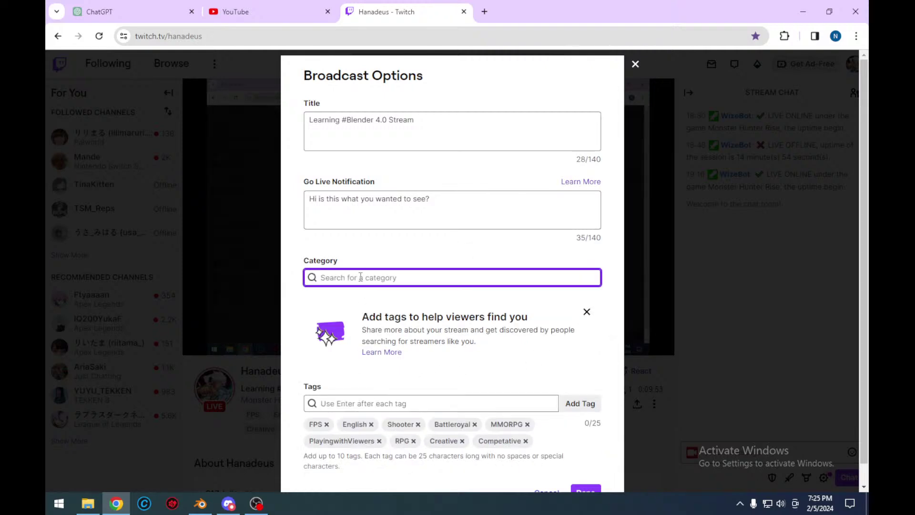
{"action": "type", "text": "Learning"}
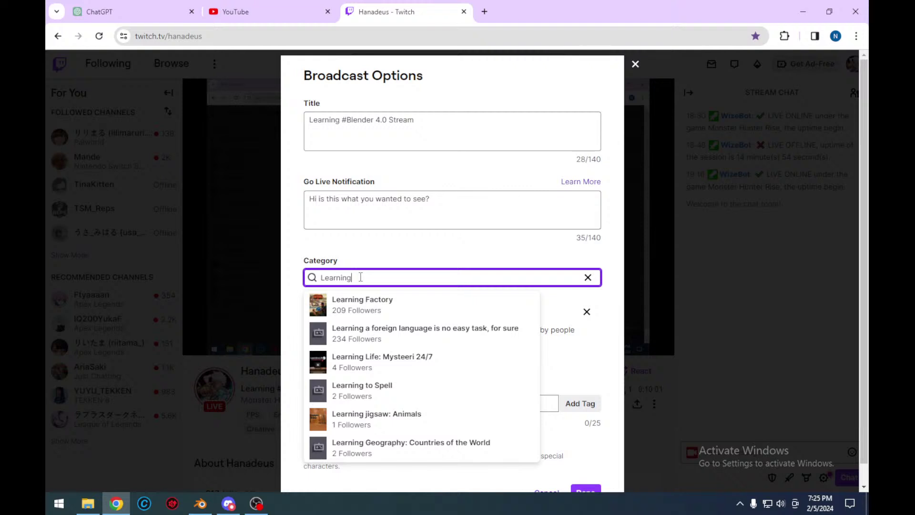
{"action": "double_click", "coordinate": [362, 277]}
{"action": "type", "text": "Blender"}
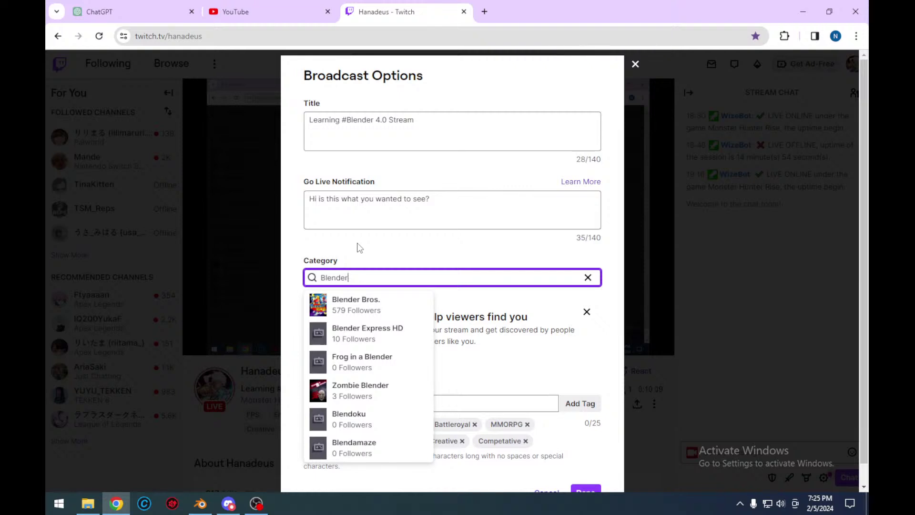
{"action": "double_click", "coordinate": [355, 277]}
{"action": "type", "text": "Graphics"}
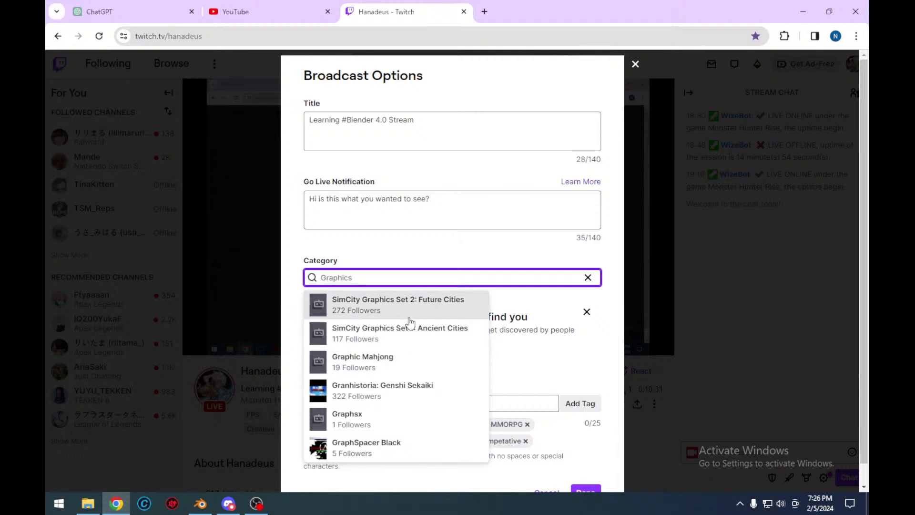
{"action": "scroll", "coordinate": [410, 362], "scroll_direction": "down", "scroll_amount": 1}
{"action": "scroll", "coordinate": [402, 357], "scroll_direction": "up", "scroll_amount": 1}
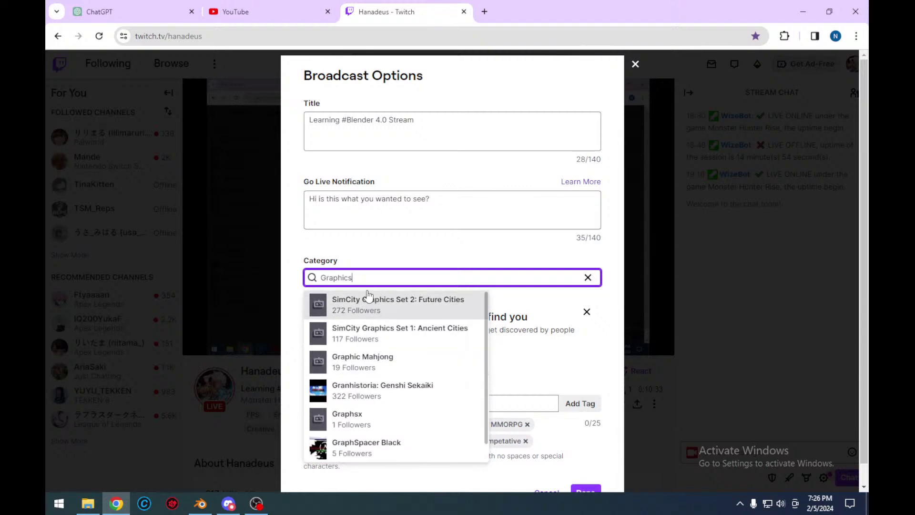
{"action": "double_click", "coordinate": [360, 276]}
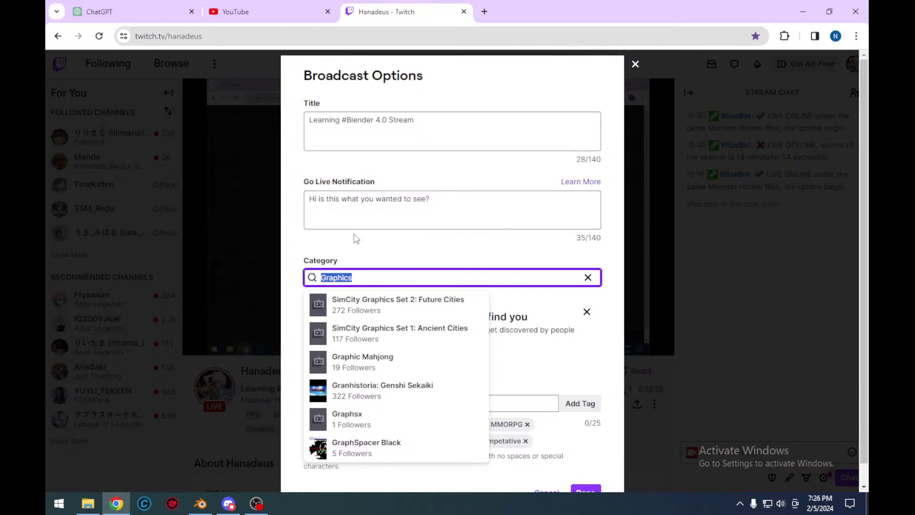
{"action": "type", "text": "Education"}
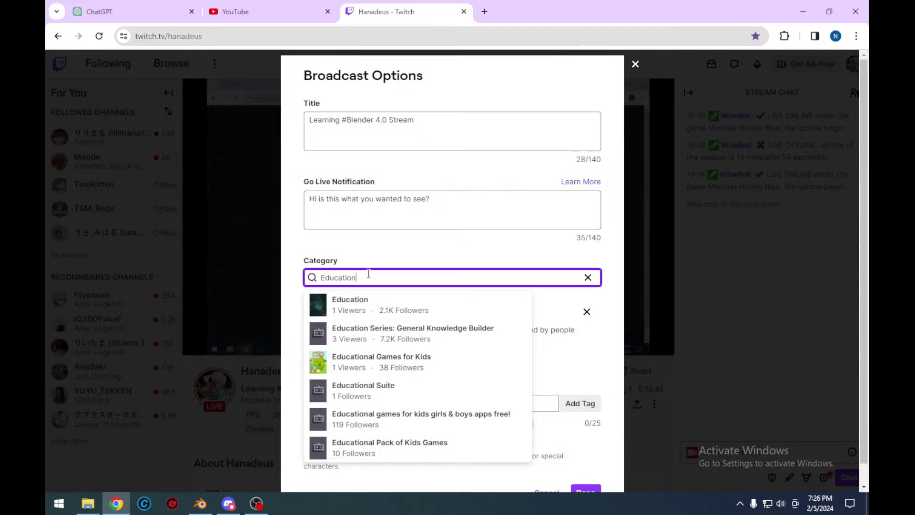
- Set the stream category to Software and Game Development, save the broadcast options, and close the Twitch page
{"action": "left_click_drag", "start_coordinate": [367, 276], "coordinate": [291, 282]}
{"action": "type", "text": "G"}
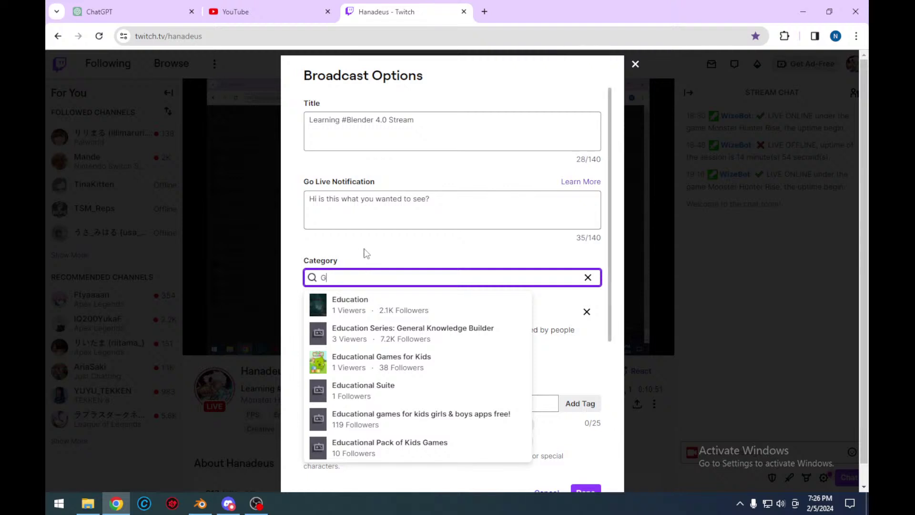
{"action": "type", "text": "ame"}
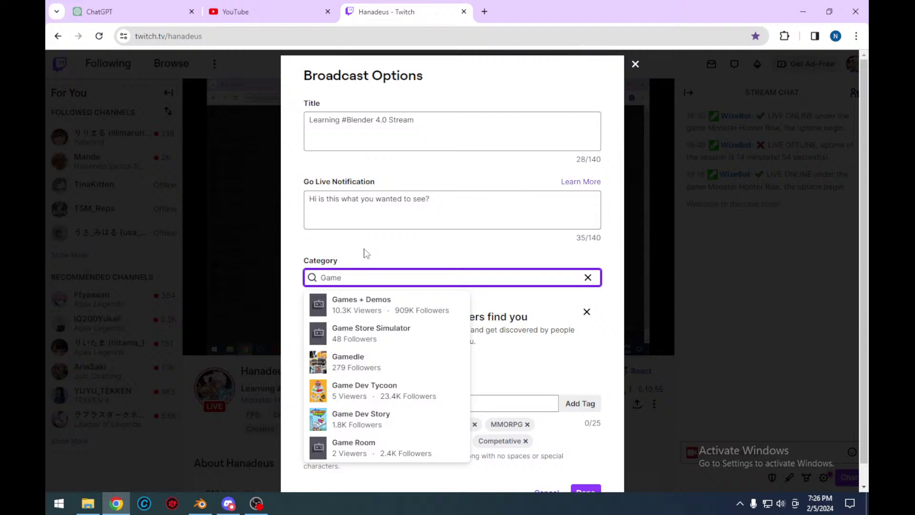
{"action": "type", "text": " deve"}
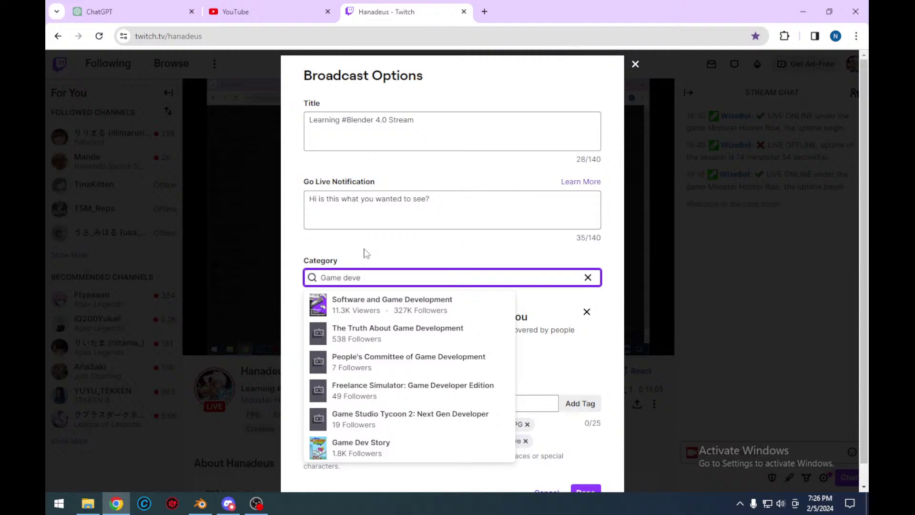
{"action": "left_click", "coordinate": [374, 300]}
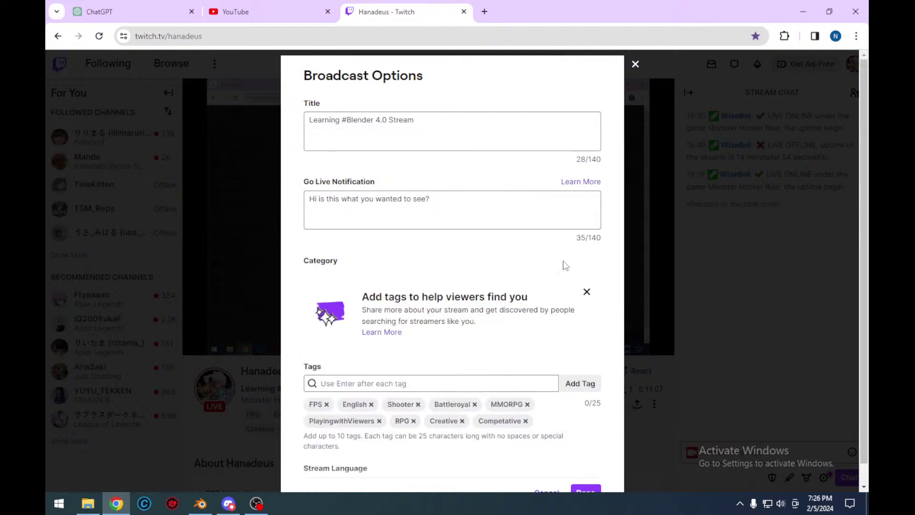
{"action": "scroll", "coordinate": [543, 339], "scroll_direction": "down", "scroll_amount": 3}
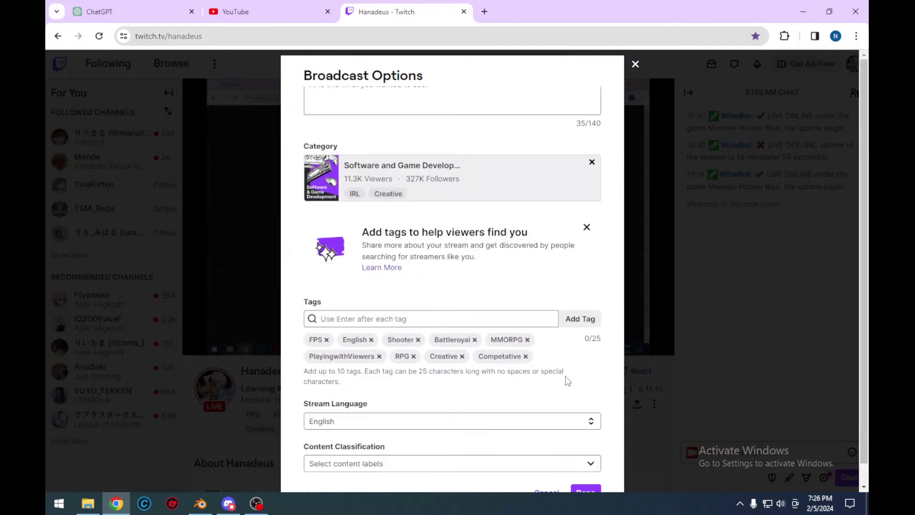
{"action": "scroll", "coordinate": [568, 381], "scroll_direction": "down", "scroll_amount": 3}
{"action": "scroll", "coordinate": [588, 443], "scroll_direction": "down", "scroll_amount": 1}
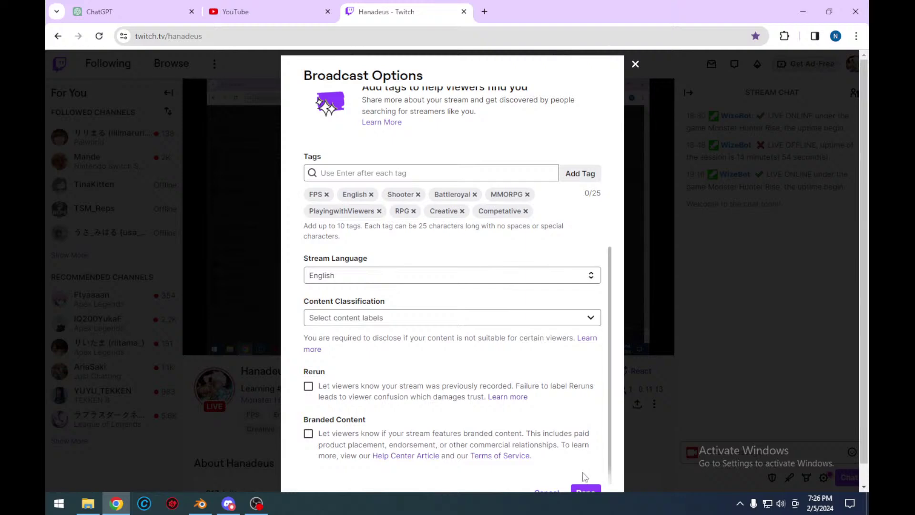
{"action": "left_click", "coordinate": [584, 491]}
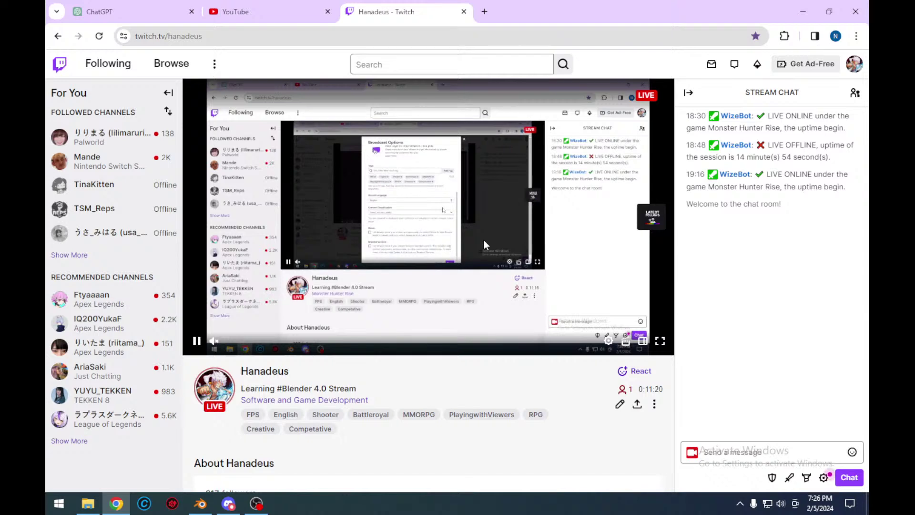
{"action": "left_click", "coordinate": [464, 11]}
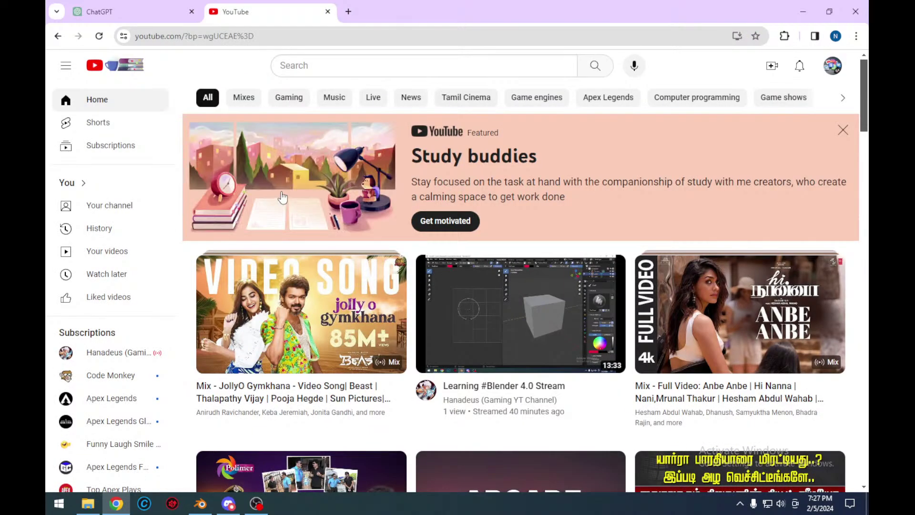
- Search YouTube for "learn blender"
{"action": "left_click", "coordinate": [311, 67]}
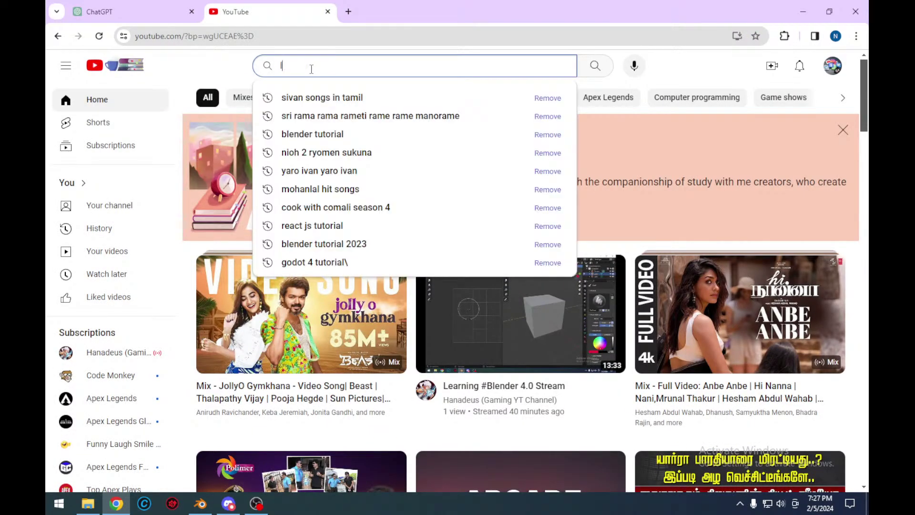
{"action": "type", "text": "learn b"}
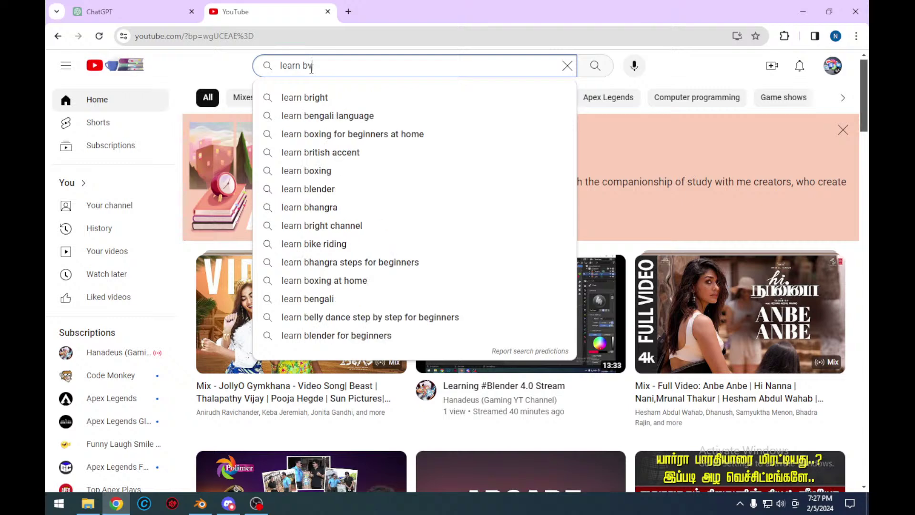
{"action": "type", "text": "lender"}
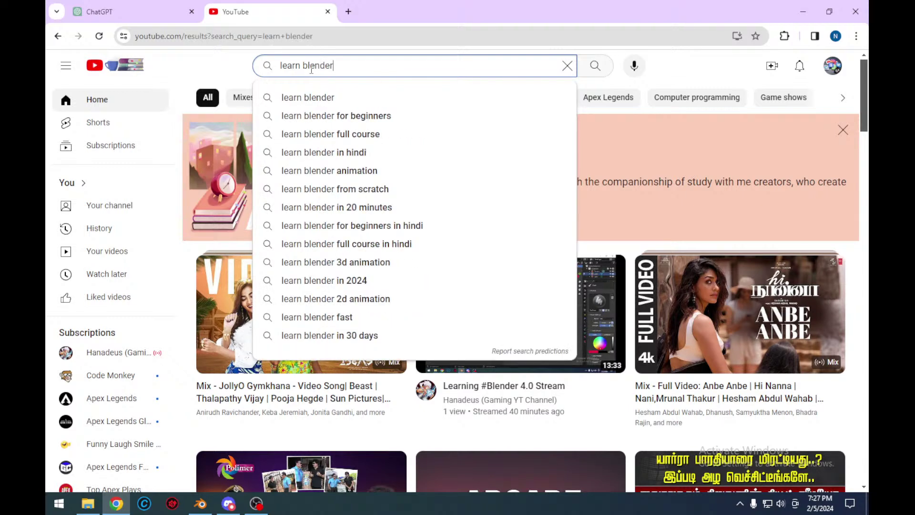
{"action": "key", "text": "Return"}
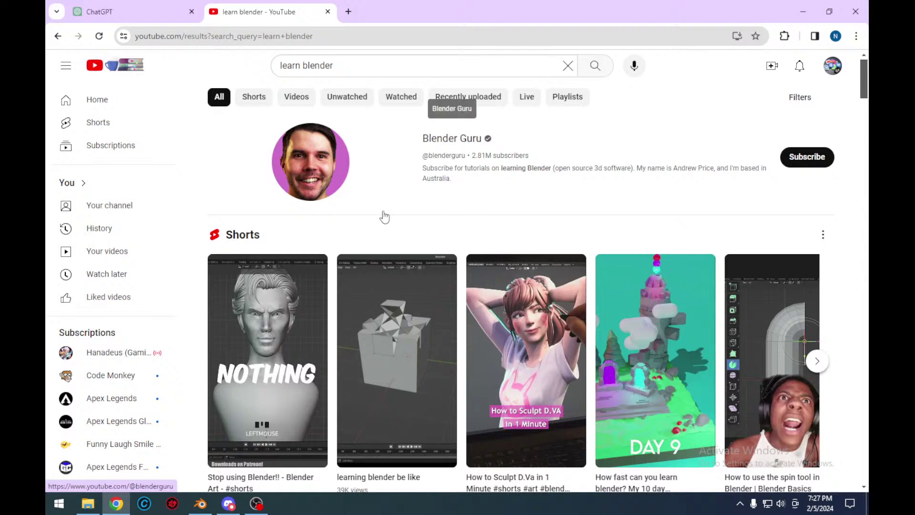
- Browse the search results for beginner Blender tutorials, examining the titles, previews, view counts and ages of the videos and playlists
{"action": "scroll", "coordinate": [385, 215], "scroll_direction": "down", "scroll_amount": 5}
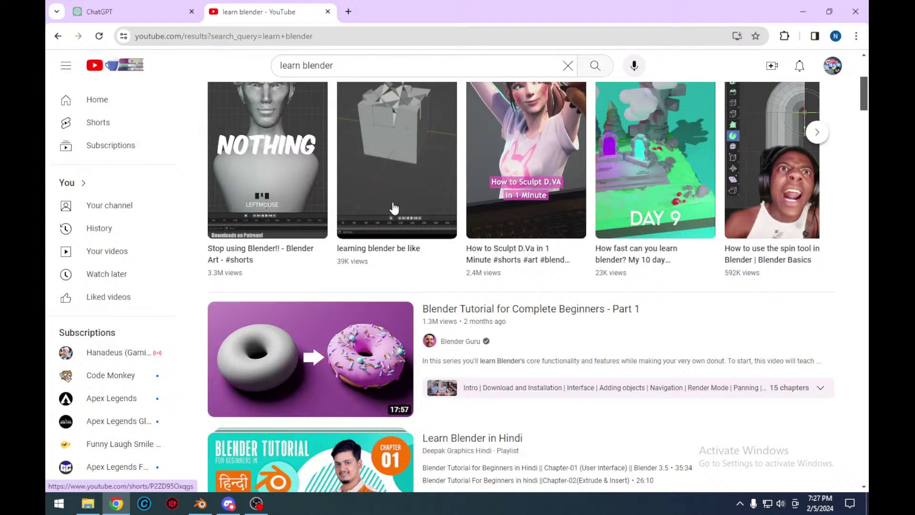
{"action": "scroll", "coordinate": [394, 209], "scroll_direction": "down", "scroll_amount": 2}
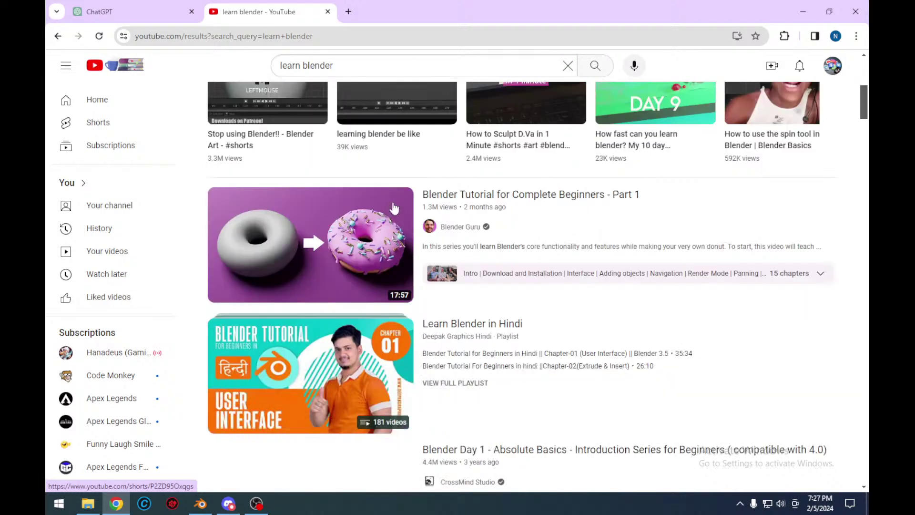
{"action": "mouse_move", "coordinate": [394, 208]}
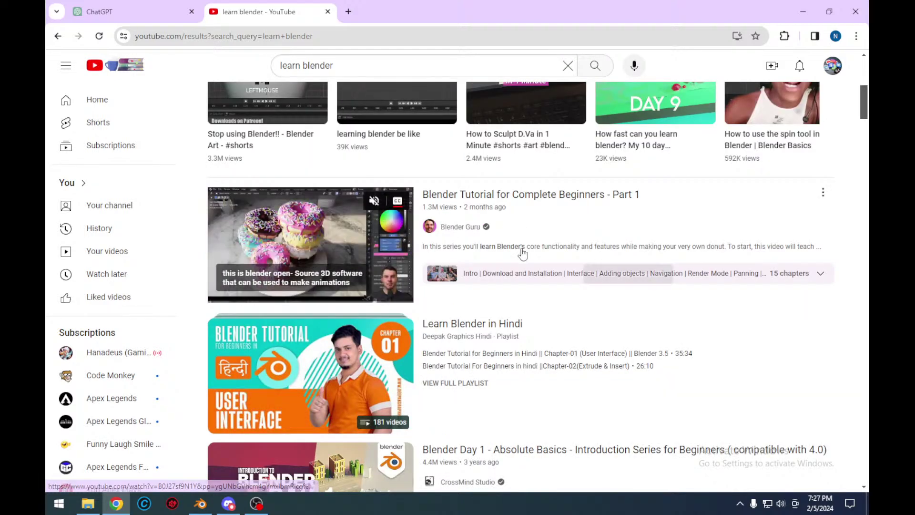
{"action": "scroll", "coordinate": [522, 253], "scroll_direction": "down", "scroll_amount": 3}
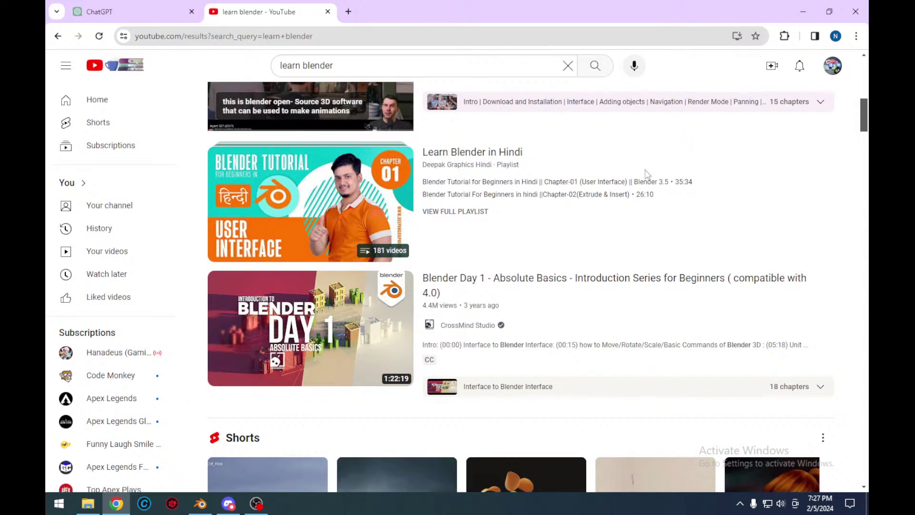
{"action": "scroll", "coordinate": [350, 350], "scroll_direction": "down", "scroll_amount": 5}
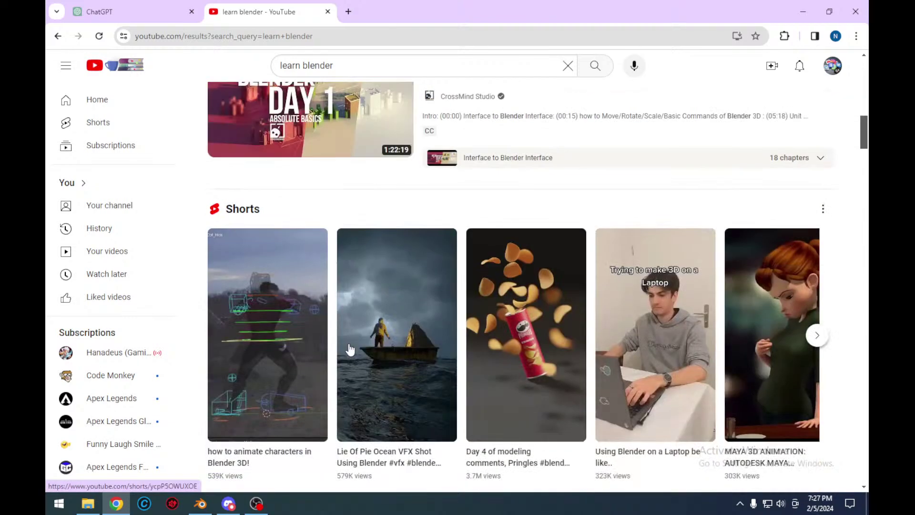
{"action": "scroll", "coordinate": [349, 350], "scroll_direction": "down", "scroll_amount": 5}
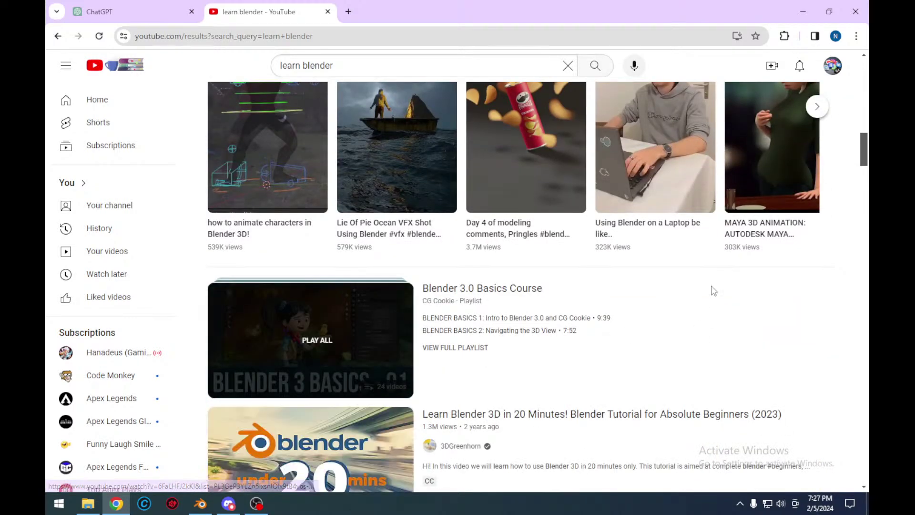
{"action": "scroll", "coordinate": [713, 291], "scroll_direction": "down", "scroll_amount": 1}
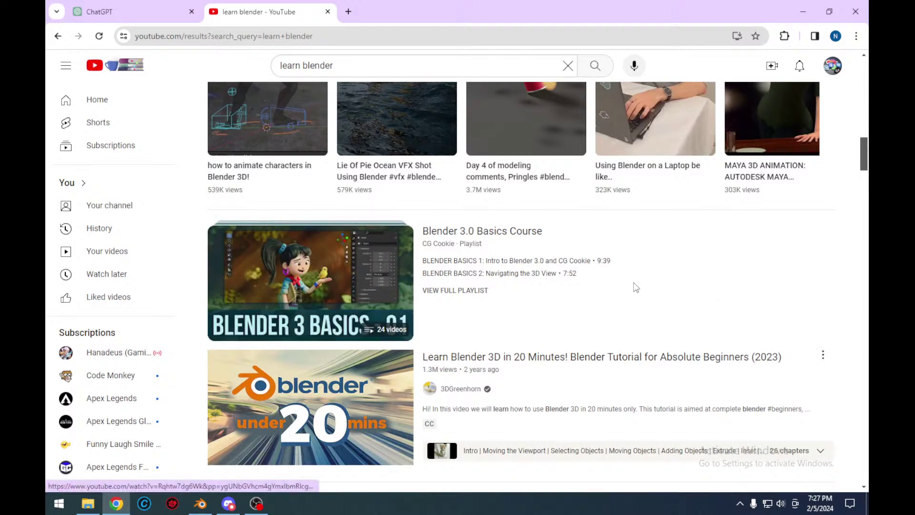
{"action": "scroll", "coordinate": [635, 288], "scroll_direction": "down", "scroll_amount": 3}
{"action": "scroll", "coordinate": [634, 288], "scroll_direction": "down", "scroll_amount": 1}
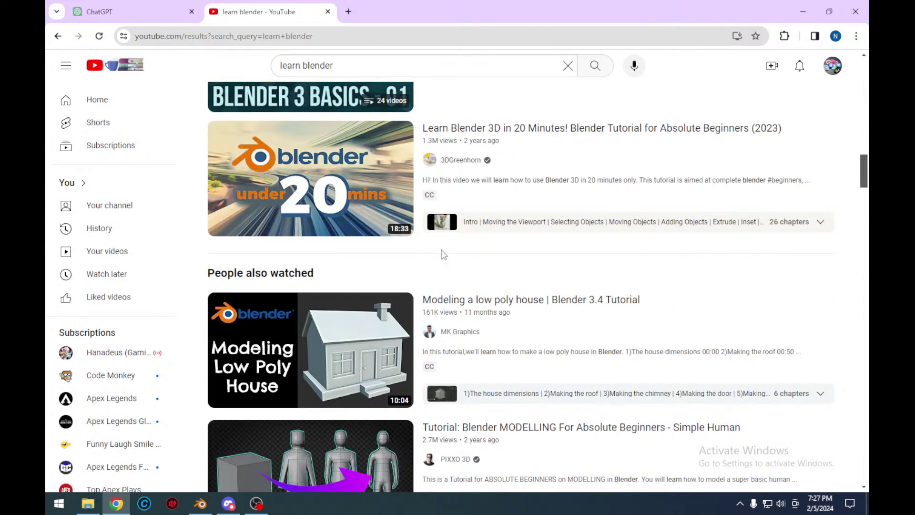
{"action": "scroll", "coordinate": [442, 254], "scroll_direction": "down", "scroll_amount": 2}
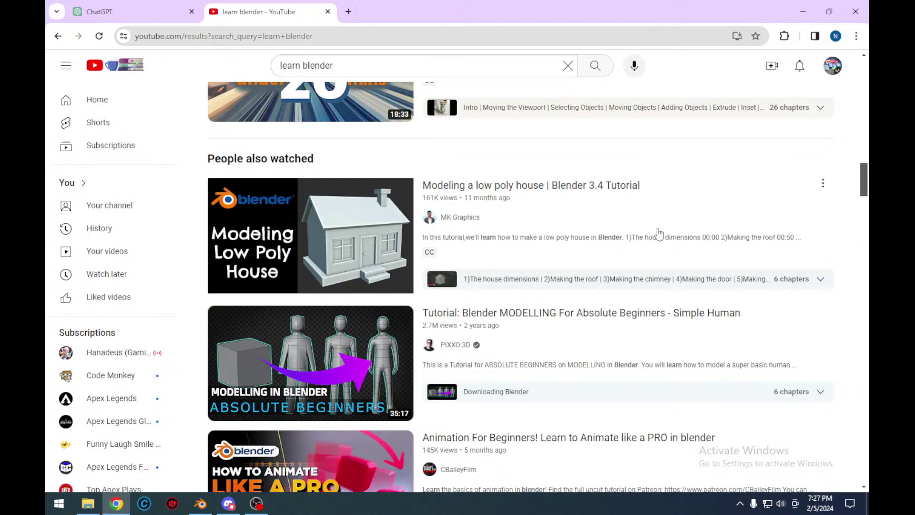
{"action": "mouse_move", "coordinate": [658, 233]}
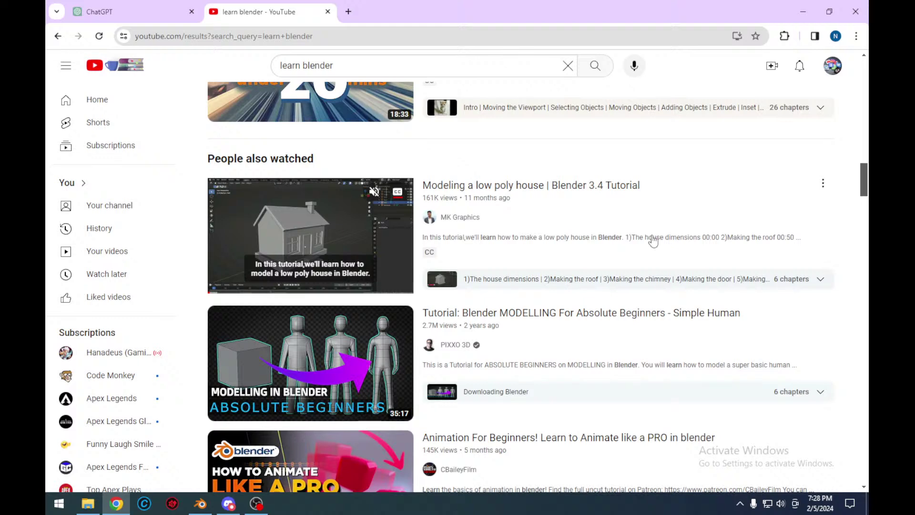
{"action": "scroll", "coordinate": [619, 276], "scroll_direction": "down", "scroll_amount": 1}
{"action": "scroll", "coordinate": [591, 329], "scroll_direction": "down", "scroll_amount": 2}
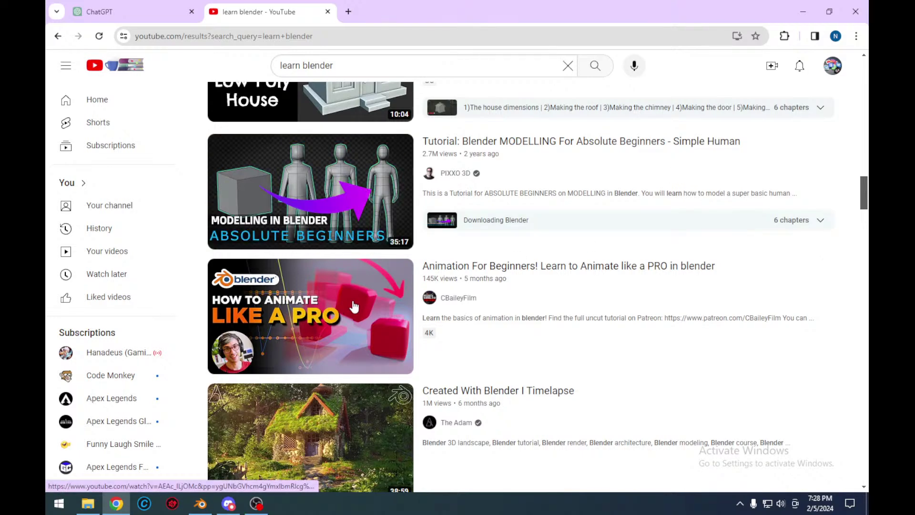
{"action": "scroll", "coordinate": [657, 451], "scroll_direction": "down", "scroll_amount": 1}
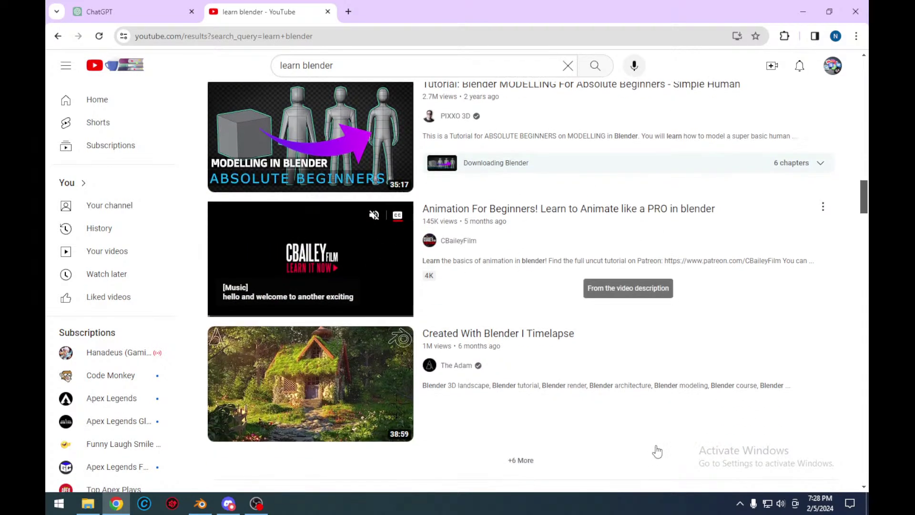
{"action": "scroll", "coordinate": [619, 291], "scroll_direction": "down", "scroll_amount": 1}
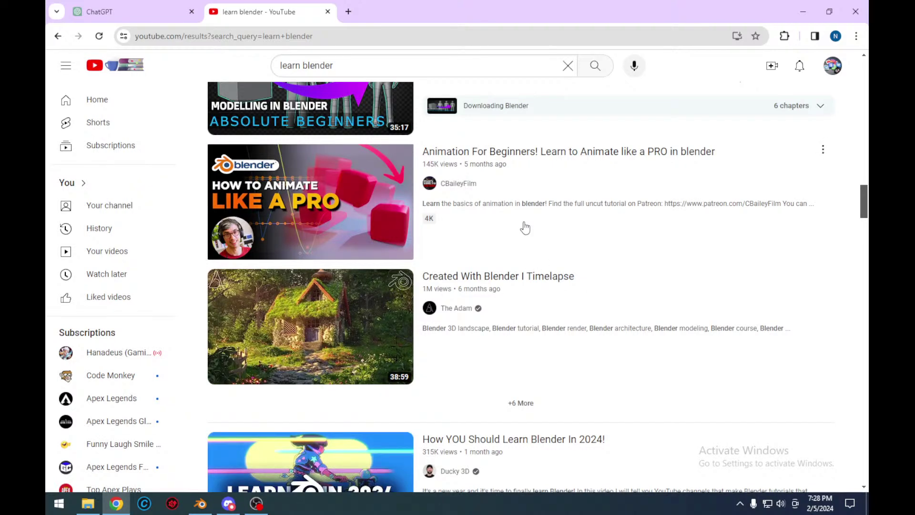
{"action": "scroll", "coordinate": [541, 245], "scroll_direction": "down", "scroll_amount": 2}
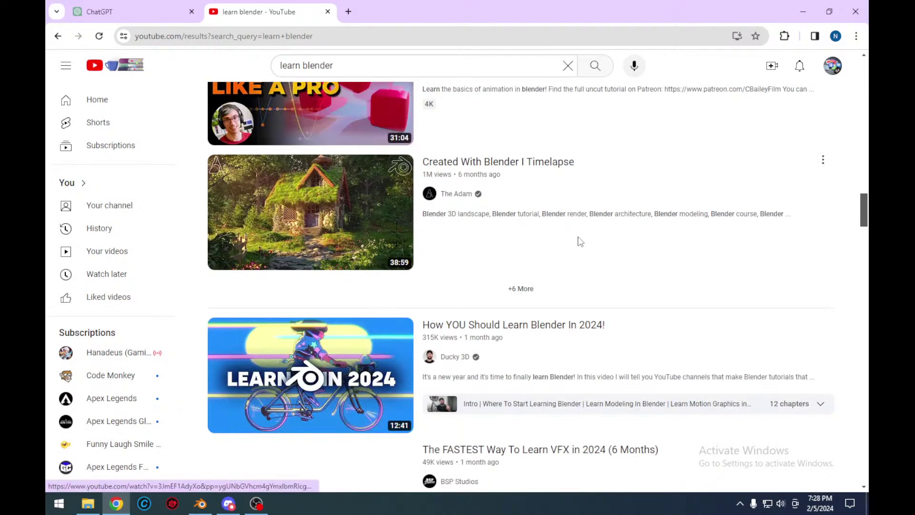
{"action": "mouse_move", "coordinate": [580, 241]}
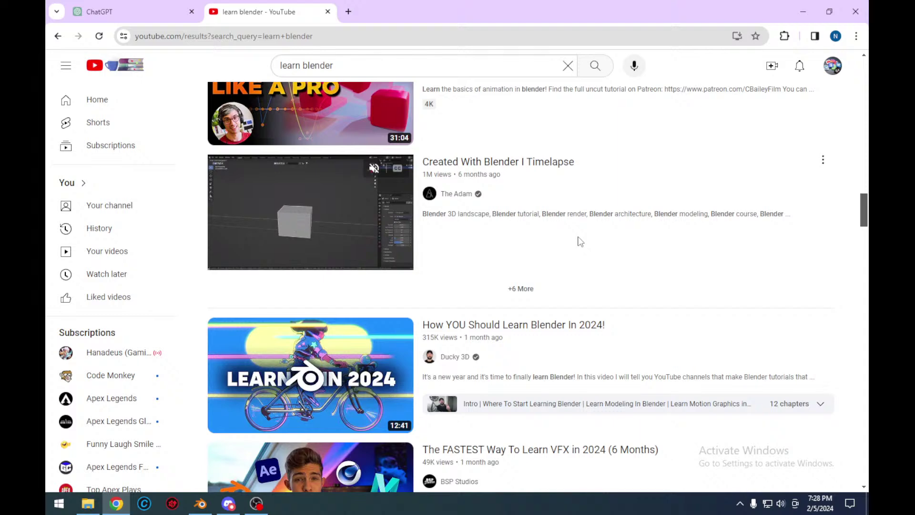
{"action": "scroll", "coordinate": [580, 241], "scroll_direction": "down", "scroll_amount": 3}
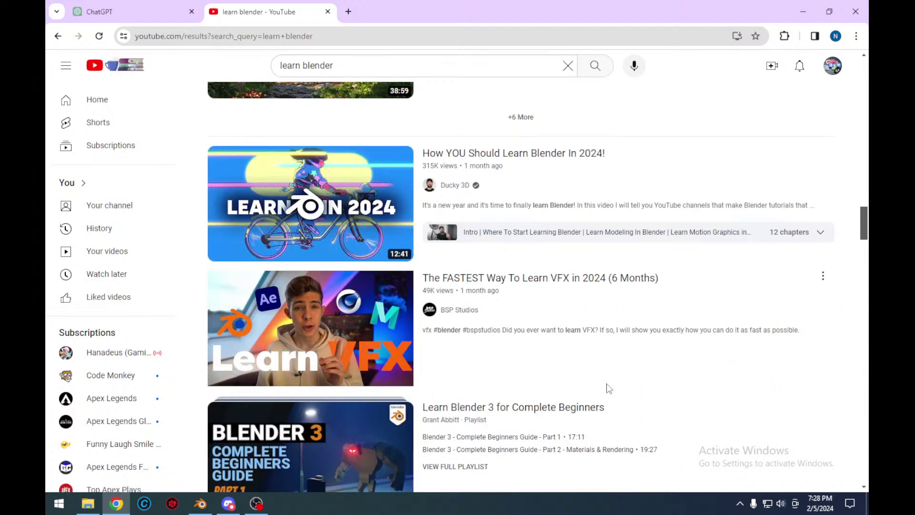
{"action": "scroll", "coordinate": [600, 384], "scroll_direction": "down", "scroll_amount": 3}
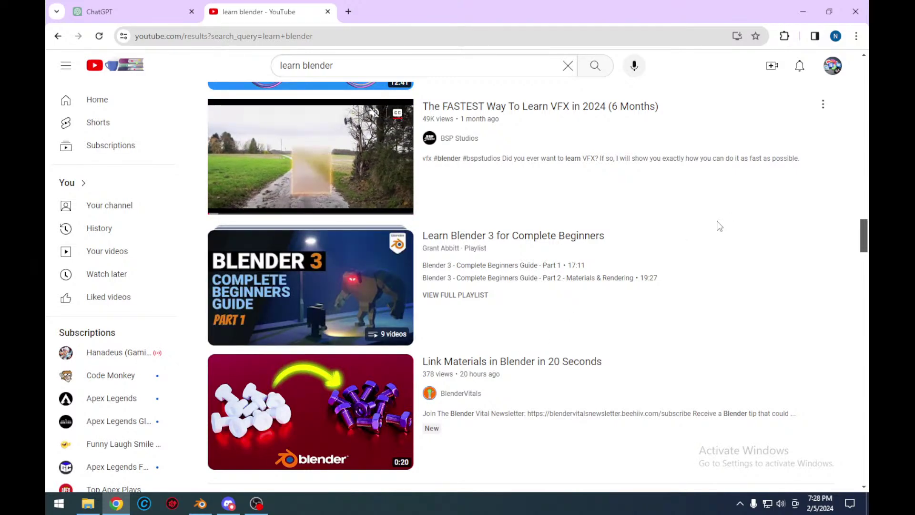
{"action": "scroll", "coordinate": [667, 269], "scroll_direction": "down", "scroll_amount": 3}
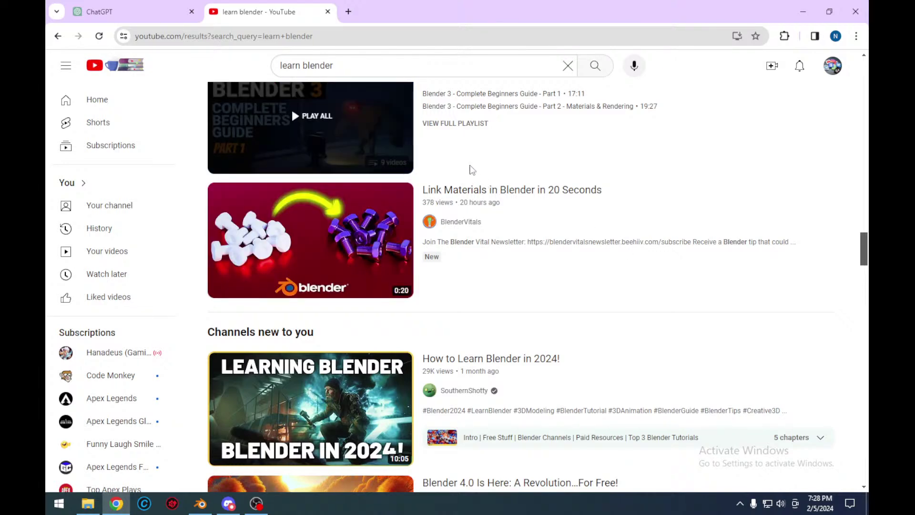
{"action": "scroll", "coordinate": [524, 205], "scroll_direction": "down", "scroll_amount": 2}
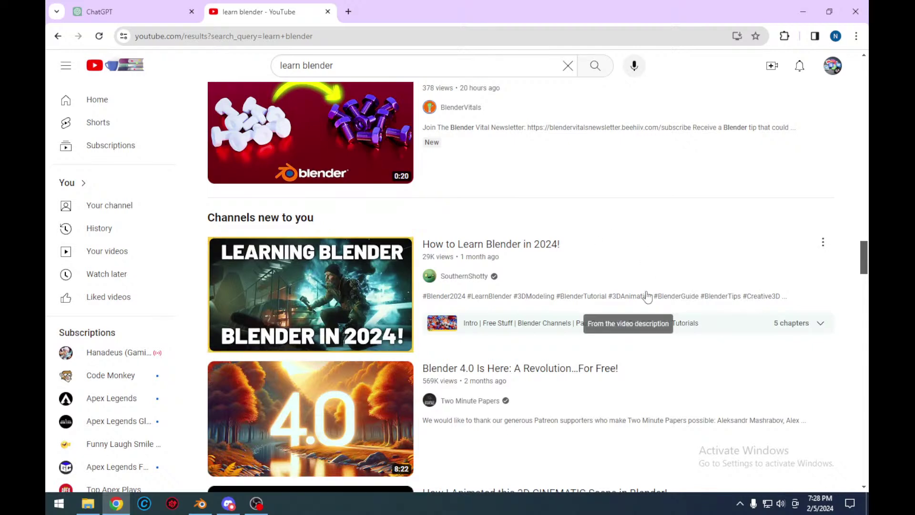
{"action": "scroll", "coordinate": [525, 234], "scroll_direction": "down", "scroll_amount": 2}
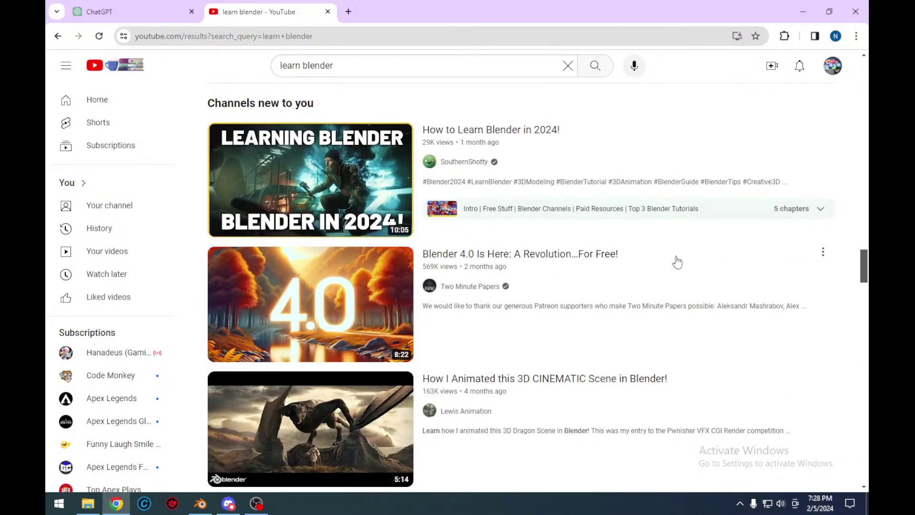
{"action": "scroll", "coordinate": [677, 262], "scroll_direction": "down", "scroll_amount": 6}
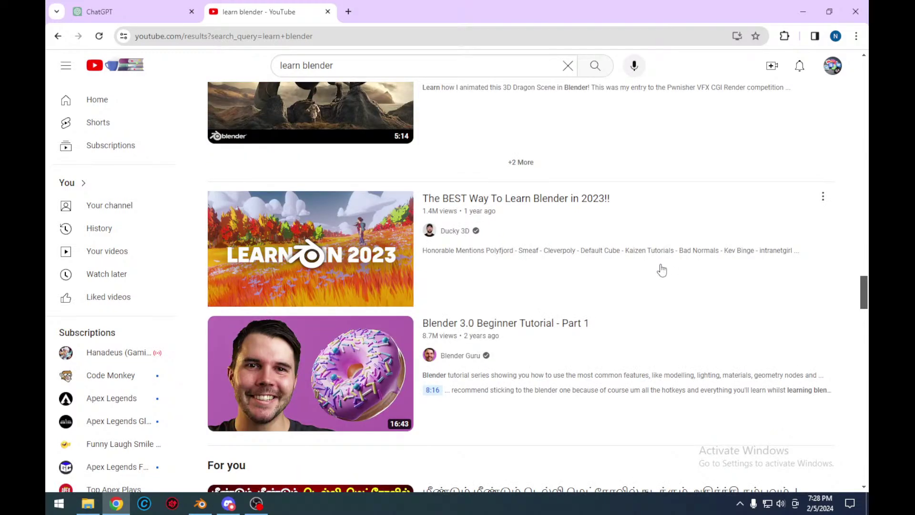
{"action": "scroll", "coordinate": [657, 276], "scroll_direction": "down", "scroll_amount": 4}
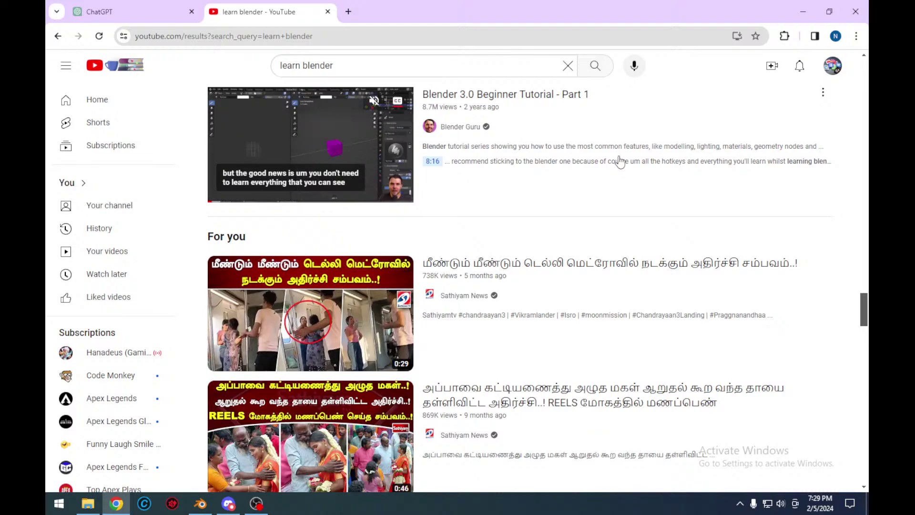
- Return to the first results and open "Blender Day 1 - Absolute Basics - Introduction Series for Beginners" in a new browser tab
{"action": "scroll", "coordinate": [620, 162], "scroll_direction": "up", "scroll_amount": 3}
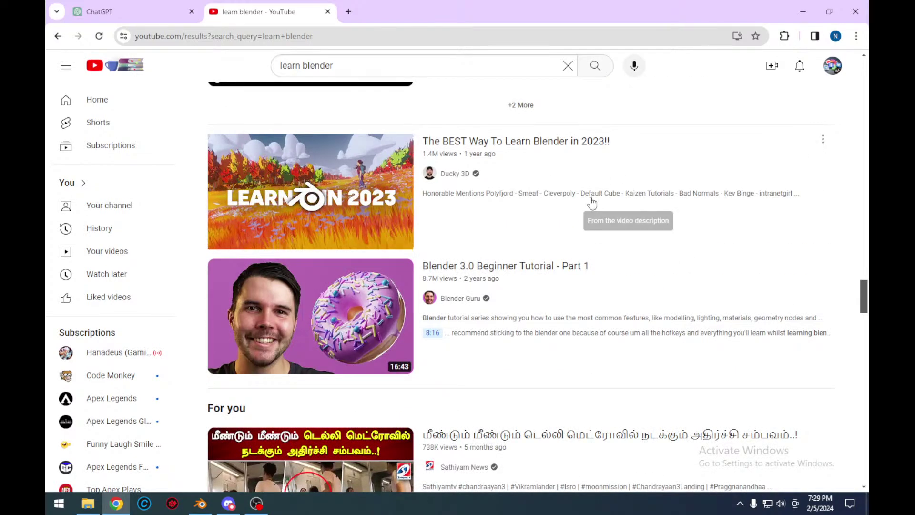
{"action": "scroll", "coordinate": [591, 201], "scroll_direction": "up", "scroll_amount": 4}
{"action": "scroll", "coordinate": [591, 201], "scroll_direction": "up", "scroll_amount": 20}
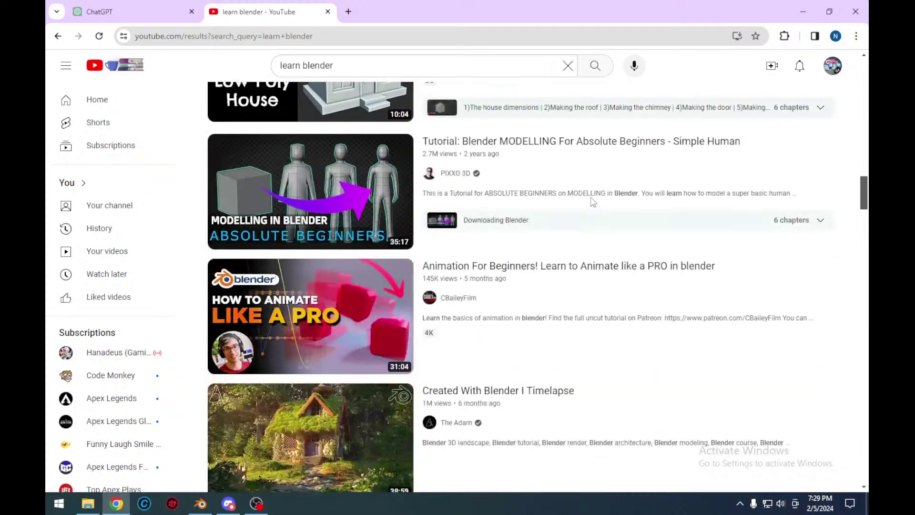
{"action": "scroll", "coordinate": [591, 201], "scroll_direction": "up", "scroll_amount": 1}
{"action": "scroll", "coordinate": [590, 197], "scroll_direction": "up", "scroll_amount": 8}
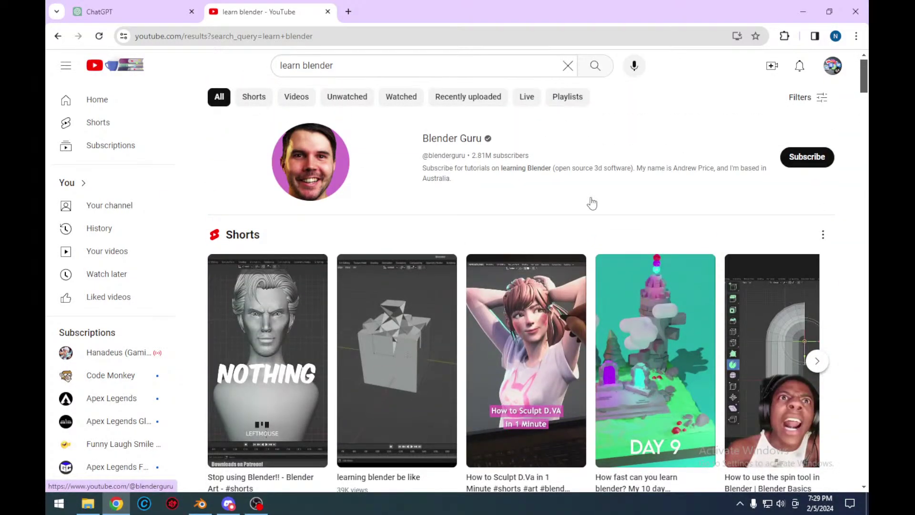
{"action": "scroll", "coordinate": [591, 203], "scroll_direction": "down", "scroll_amount": 8}
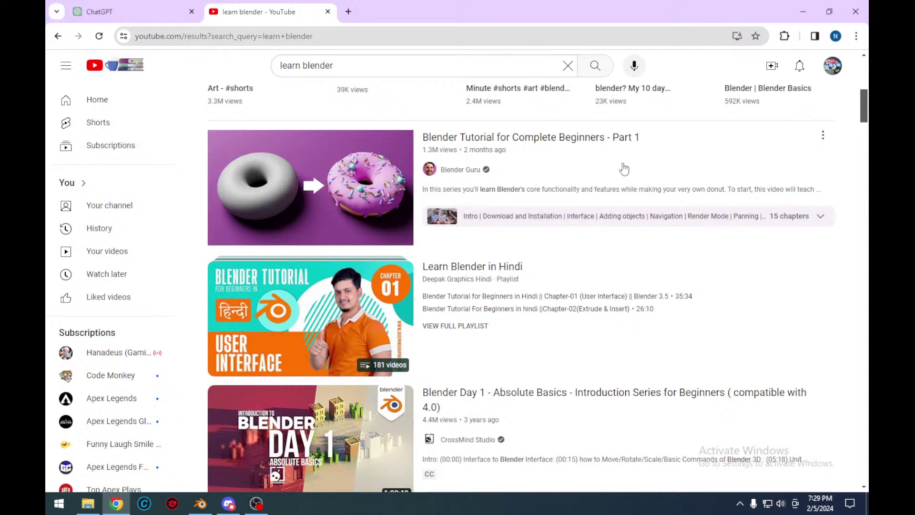
{"action": "scroll", "coordinate": [595, 219], "scroll_direction": "down", "scroll_amount": 5}
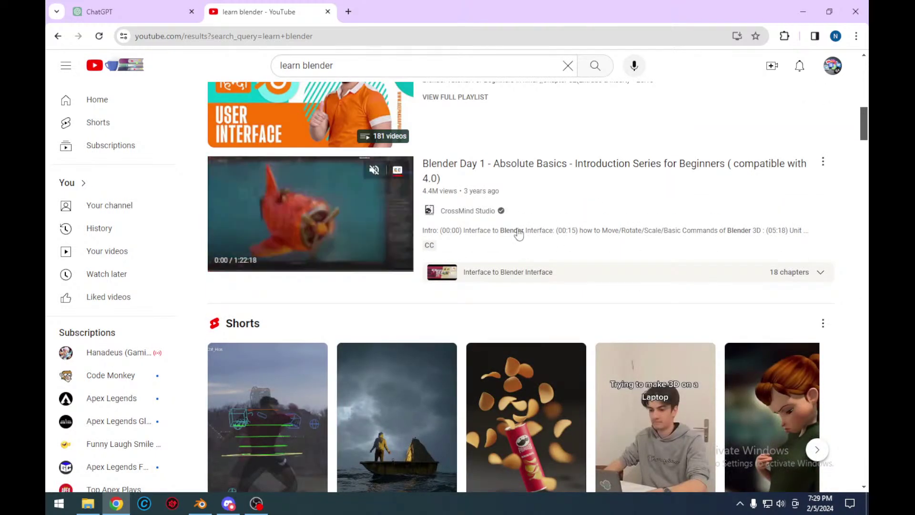
{"action": "middle_click", "coordinate": [373, 229]}
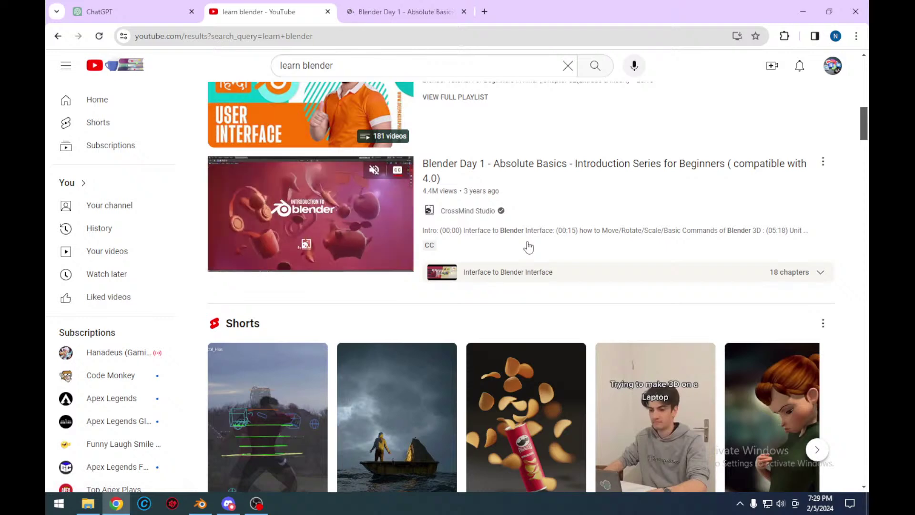
- Open the "Learn Blender 3D in 20 Minutes!" tutorial in the current tab and rewind it to the start of its intro
{"action": "scroll", "coordinate": [528, 247], "scroll_direction": "down", "scroll_amount": 9}
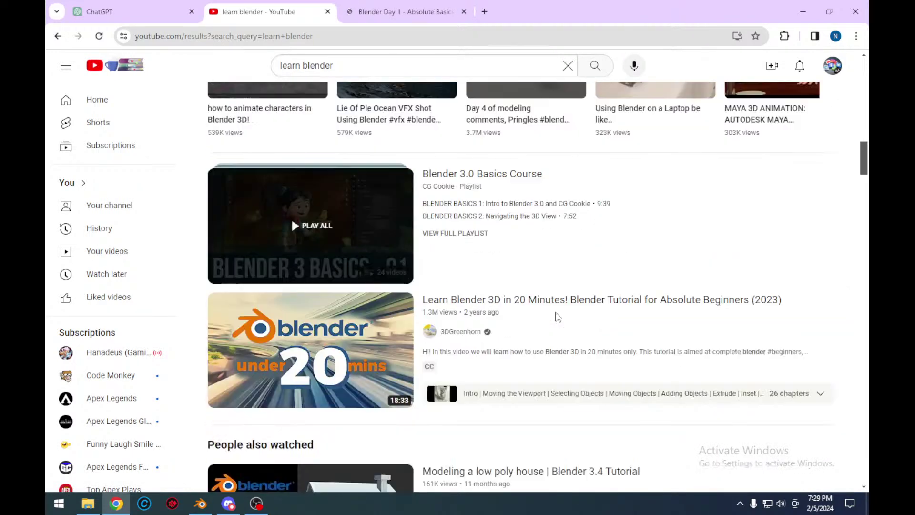
{"action": "left_click", "coordinate": [337, 357]}
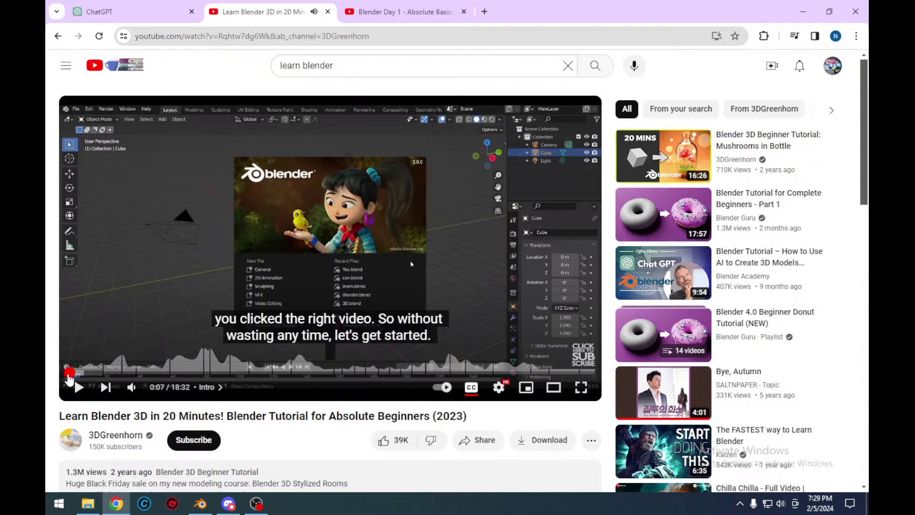
{"action": "left_click", "coordinate": [68, 373]}
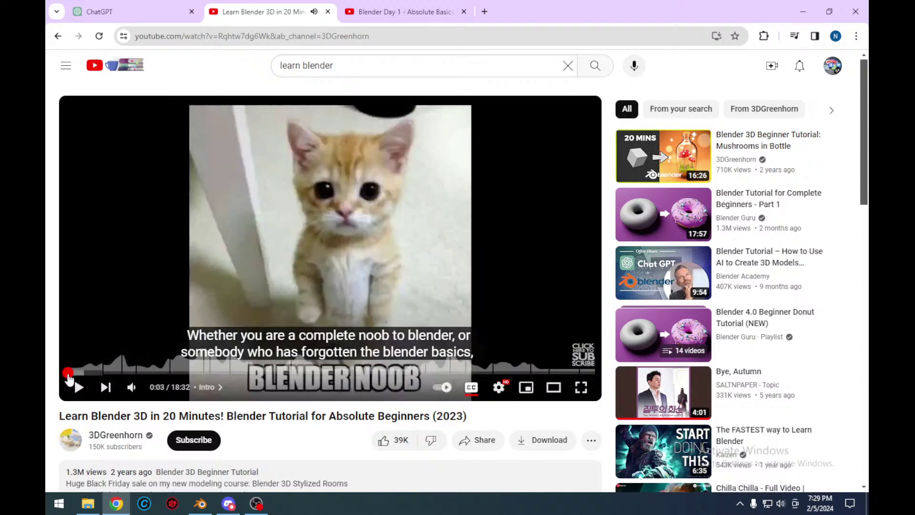
- Watch the opening of the "Learn Blender 3D in 20 Minutes!" tutorial up to Blender's splash screen, pausing partway through the intro
{"action": "left_click", "coordinate": [350, 248]}
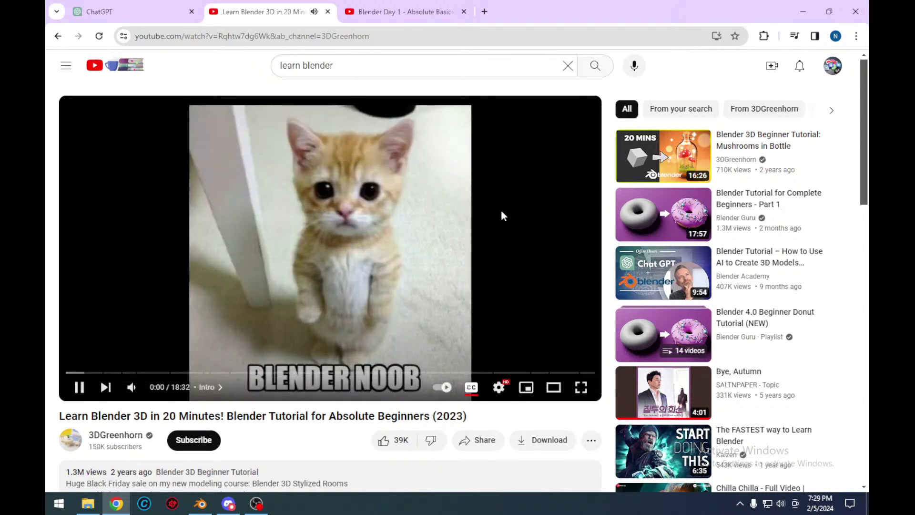
{"action": "left_click", "coordinate": [364, 238]}
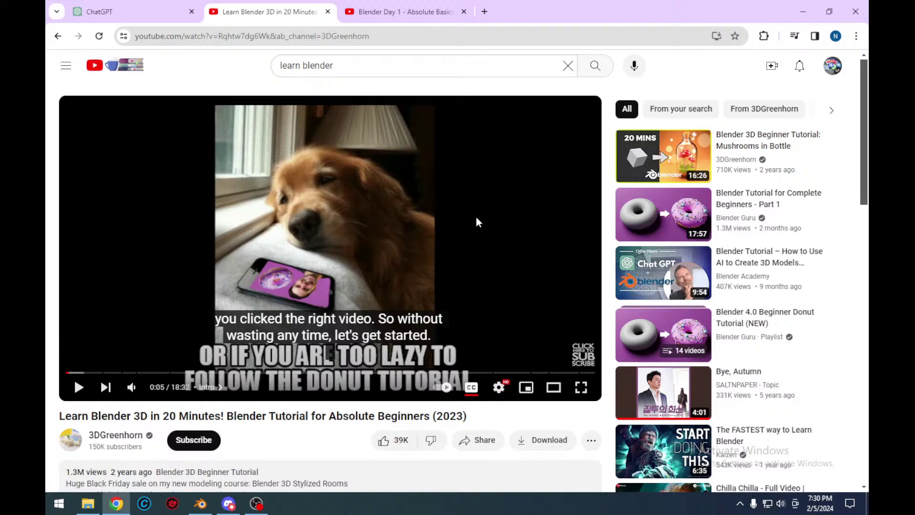
{"action": "left_click", "coordinate": [457, 211]}
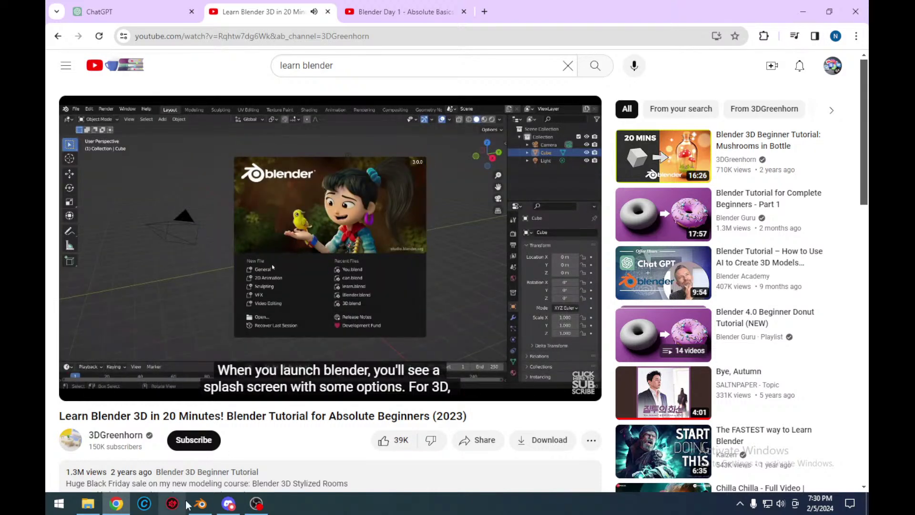
- Switch to Blender, return to the Layout workspace, and delete the plane beside the cube
{"action": "left_click", "coordinate": [201, 503]}
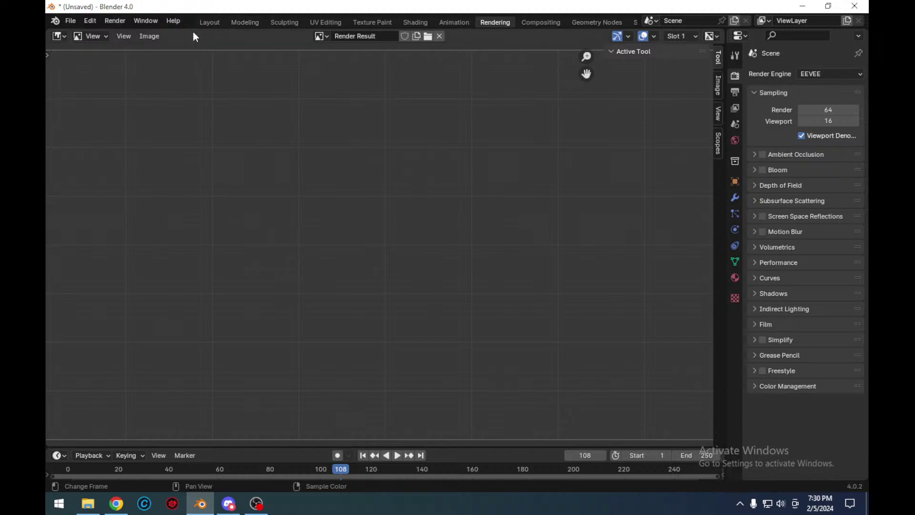
{"action": "left_click", "coordinate": [209, 22]}
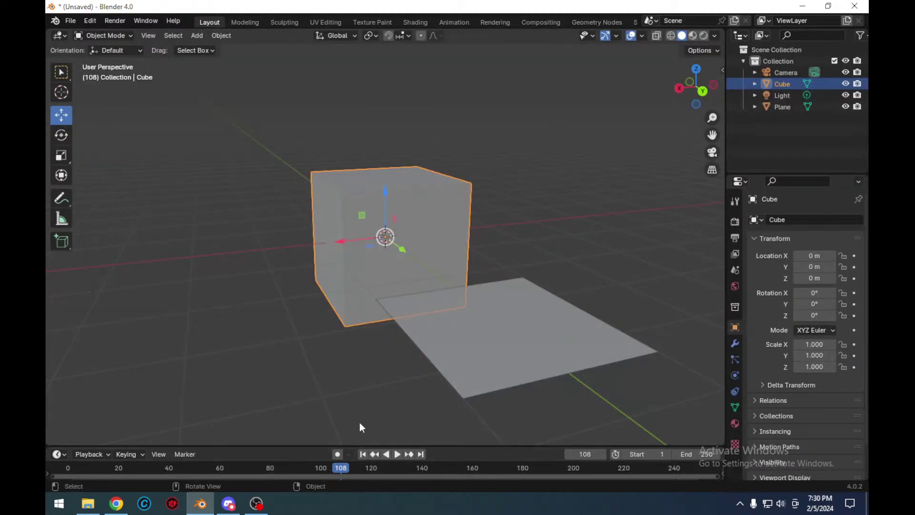
{"action": "left_click", "coordinate": [508, 323]}
{"action": "key", "text": "Delete"}
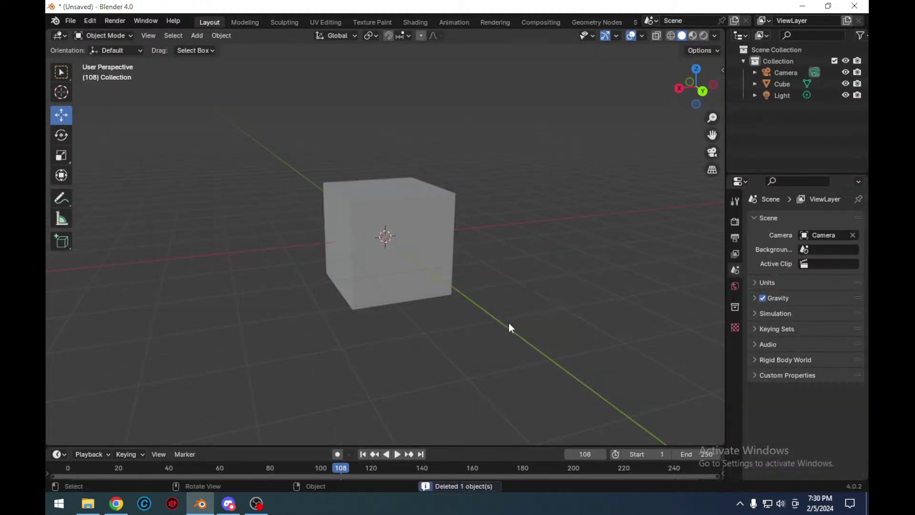
- Select the cube, inspect it from another angle in Rendered viewport shading, and restore Solid shading
{"action": "left_click", "coordinate": [414, 269]}
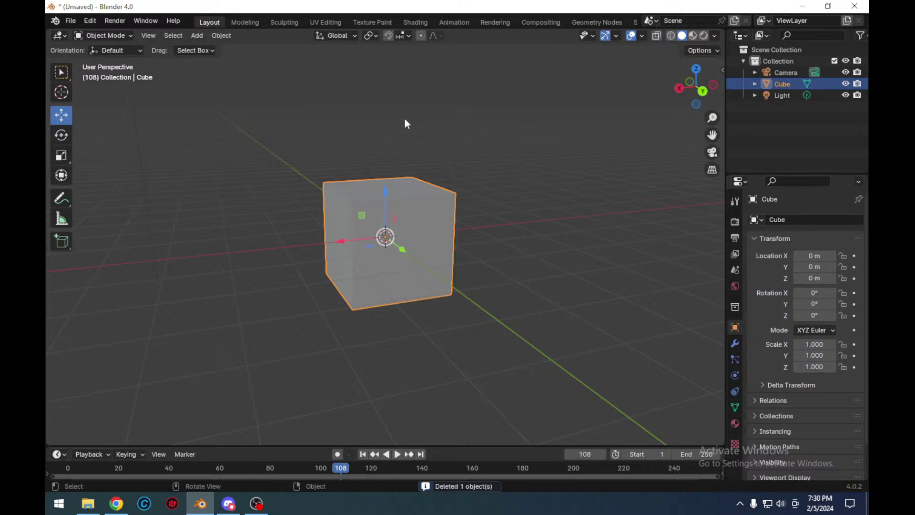
{"action": "left_click", "coordinate": [703, 38]}
{"action": "middle_click_drag", "start_coordinate": [426, 259], "coordinate": [595, 254]}
{"action": "left_click", "coordinate": [682, 36]}
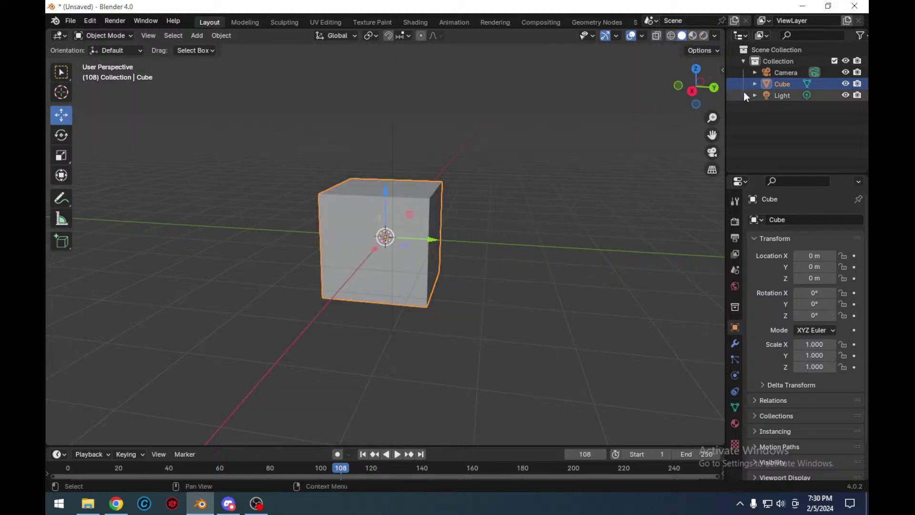
{"action": "left_click", "coordinate": [720, 46]}
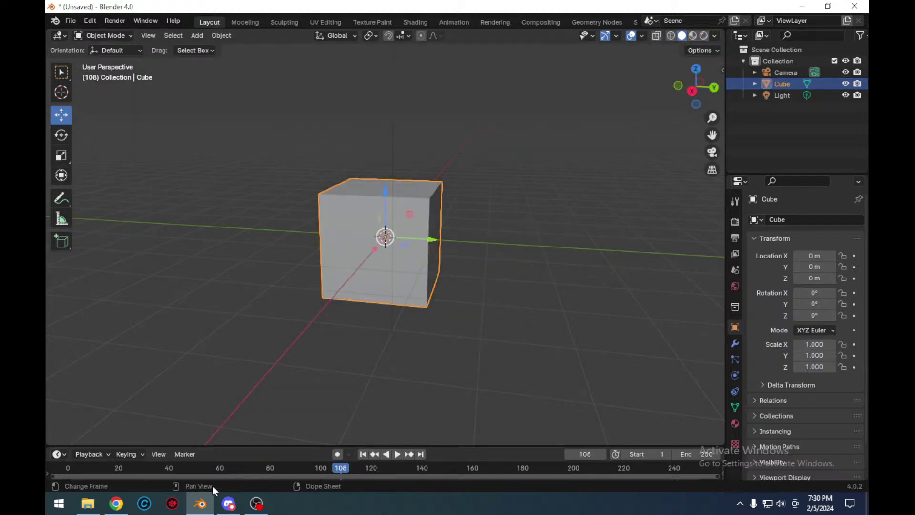
- Switch back to the YouTube tutorial in Chrome, enlarge it to theater mode, and watch through to the Moving Objects chapter, pausing at 2:33
{"action": "left_click", "coordinate": [116, 503]}
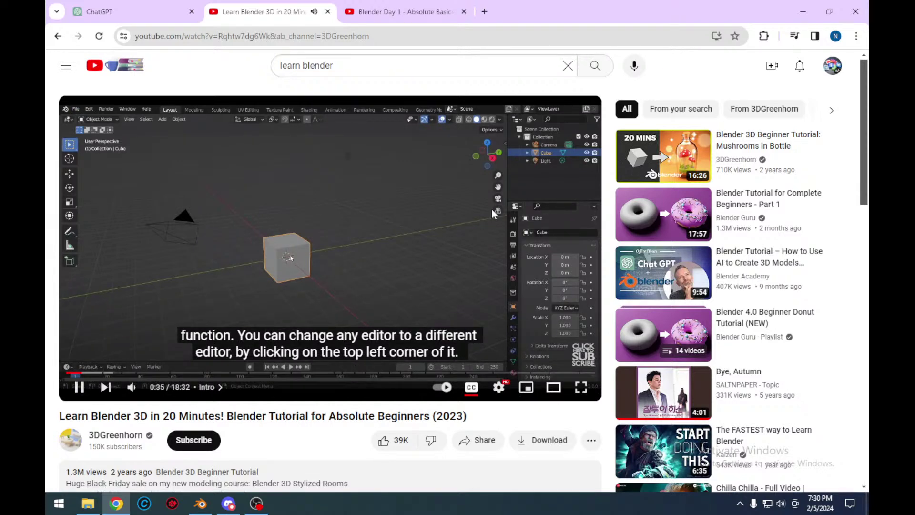
{"action": "key", "text": "t"}
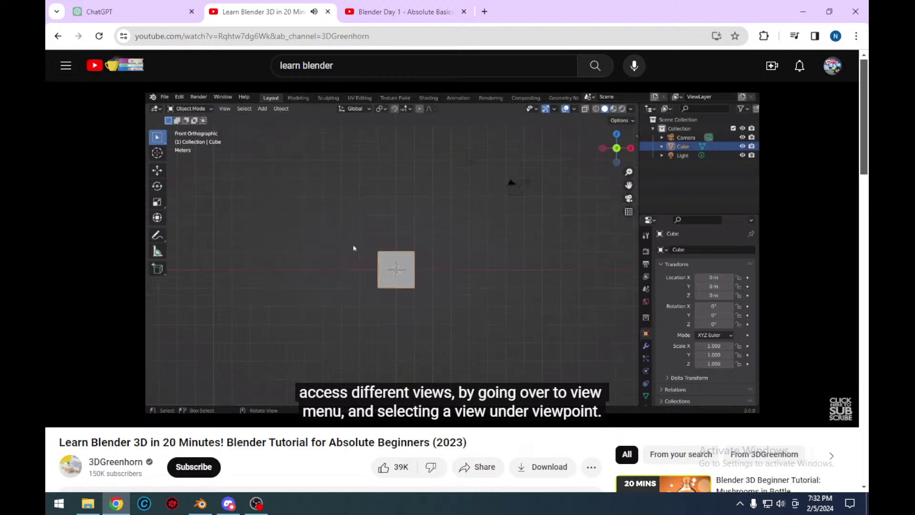
{"action": "left_click", "coordinate": [374, 296]}
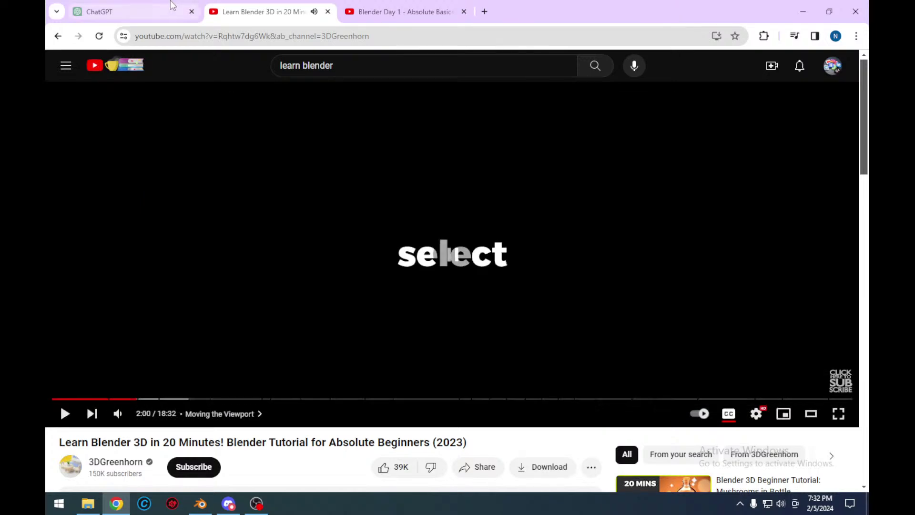
{"action": "left_click", "coordinate": [172, 6]}
{"action": "key", "text": "ctrl+Tab"}
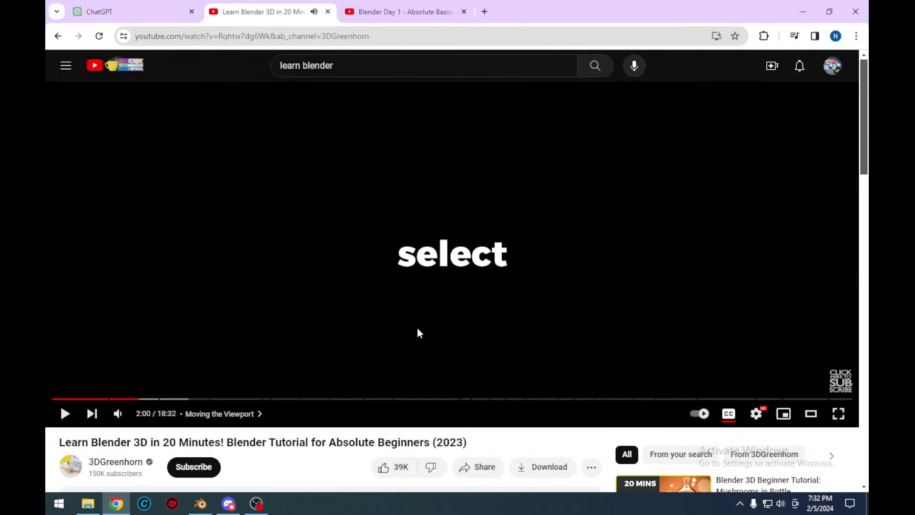
{"action": "left_click", "coordinate": [425, 267]}
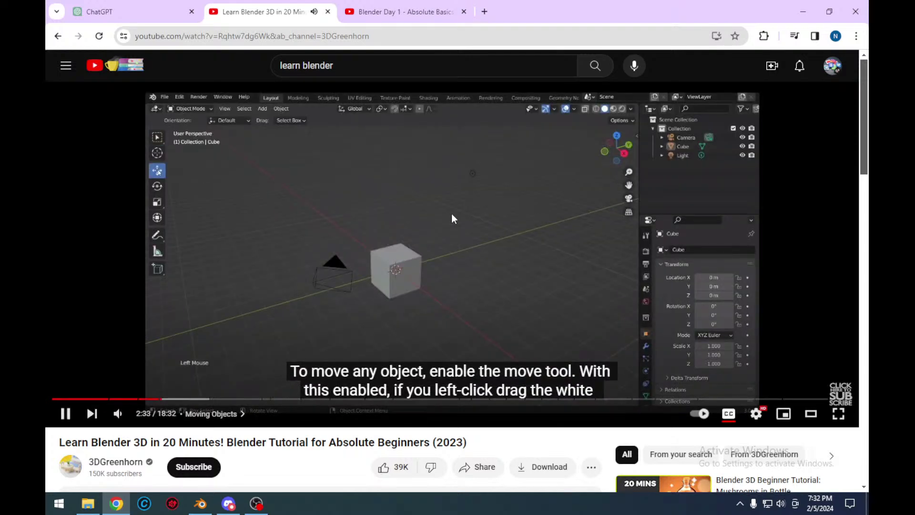
{"action": "left_click", "coordinate": [451, 216]}
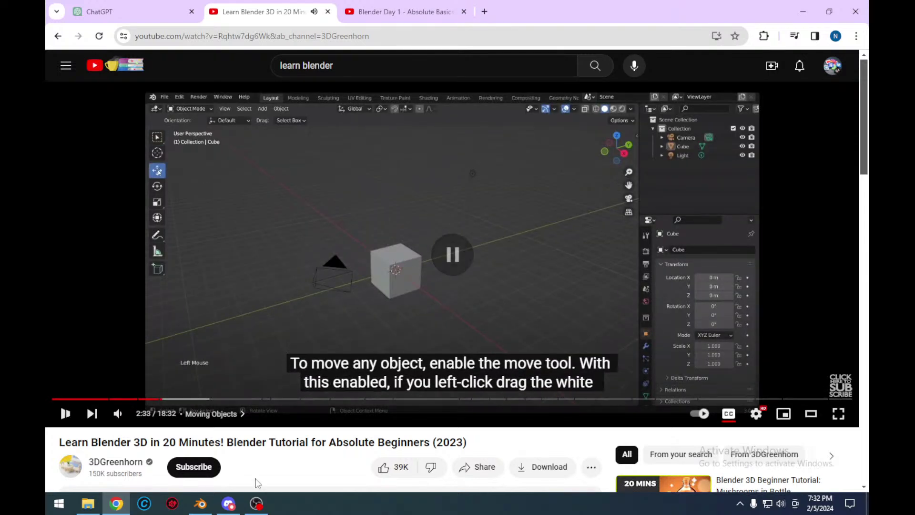
- Switch to Blender and examine the selection, 3D cursor, measuring and add-primitive tools with their variants, leaving Select Box active
{"action": "left_click", "coordinate": [200, 503]}
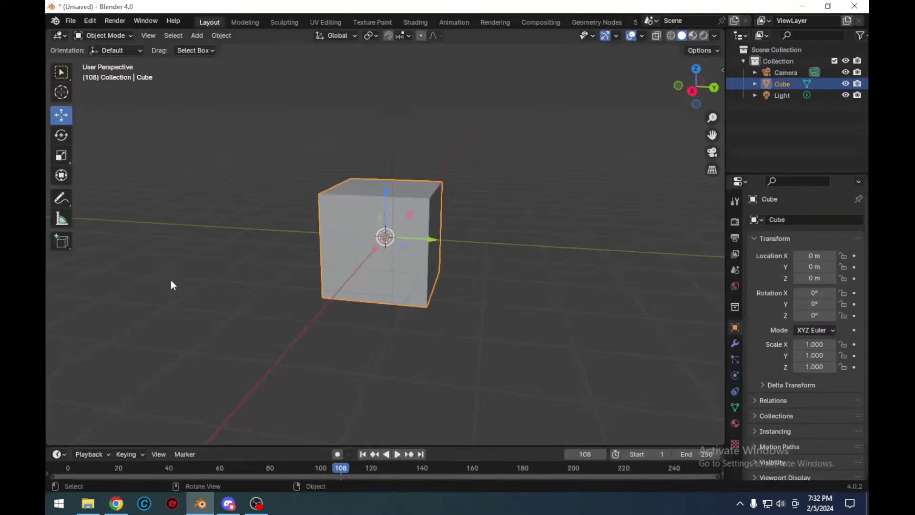
{"action": "left_click", "coordinate": [70, 80]}
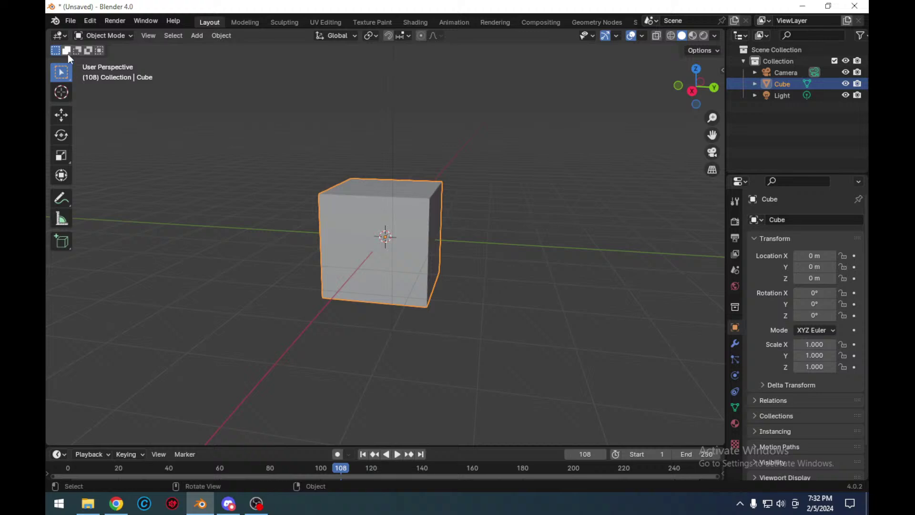
{"action": "left_click", "coordinate": [65, 78]}
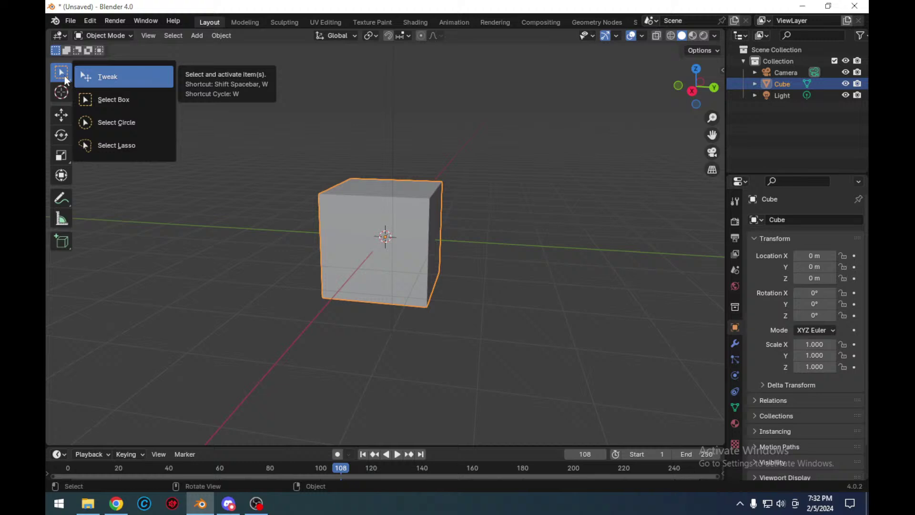
{"action": "left_click", "coordinate": [64, 75]}
{"action": "left_click", "coordinate": [58, 99]}
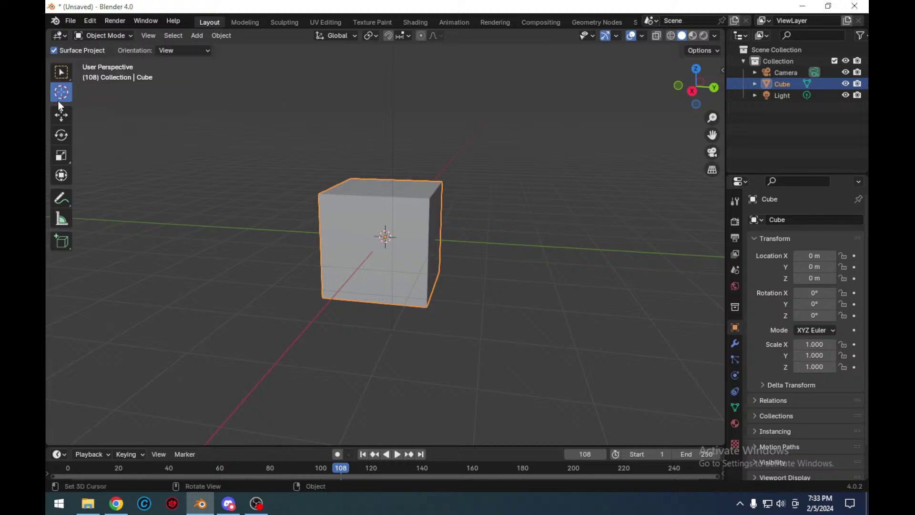
{"action": "left_click", "coordinate": [62, 162]}
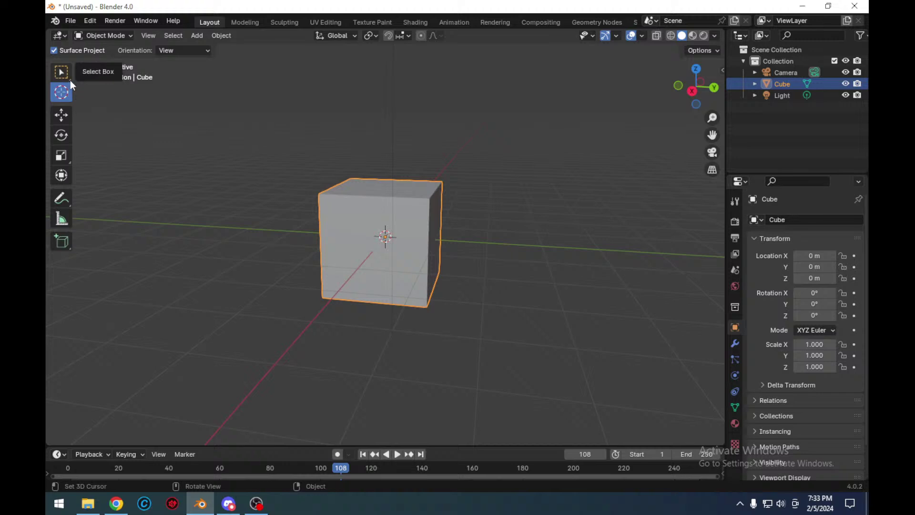
{"action": "left_click", "coordinate": [62, 200]}
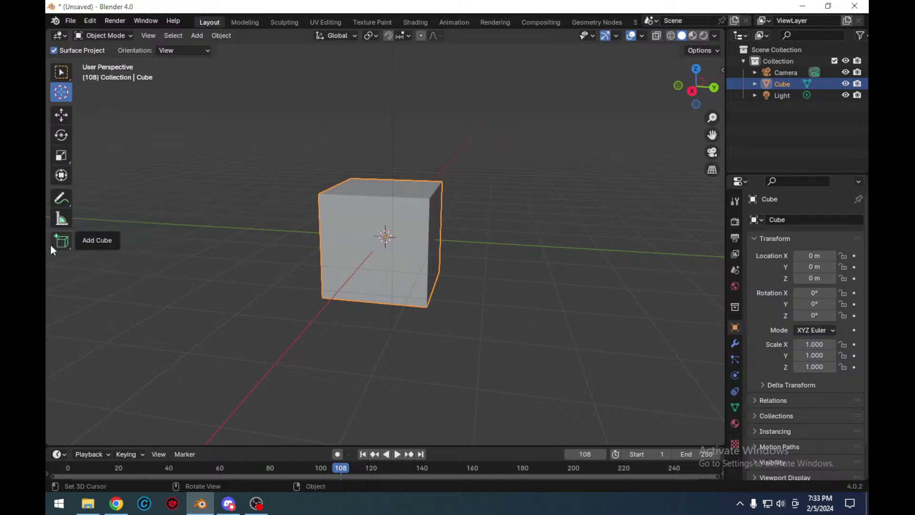
{"action": "left_click", "coordinate": [61, 240]}
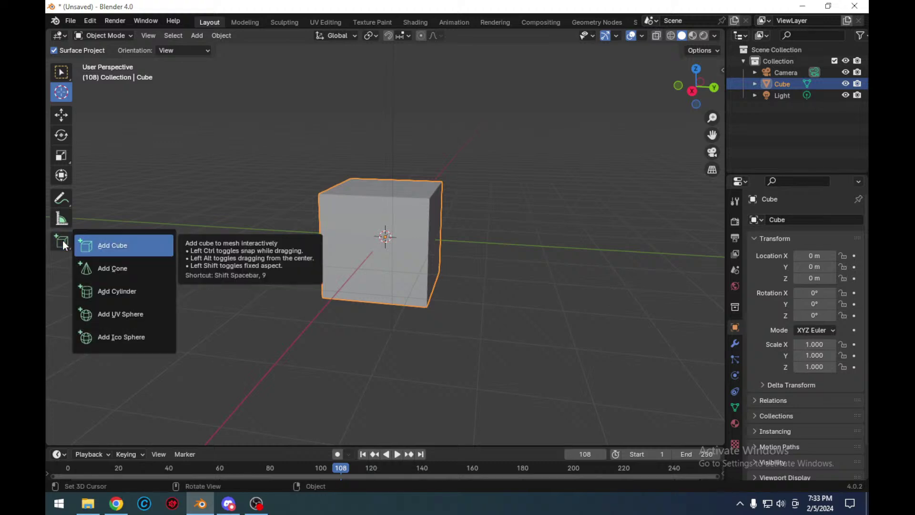
{"action": "left_click", "coordinate": [61, 219]}
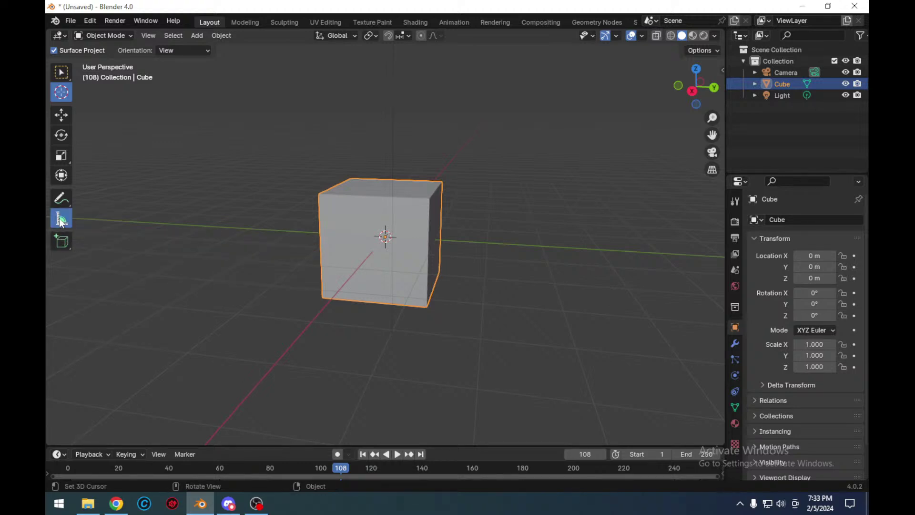
{"action": "left_click", "coordinate": [61, 72]}
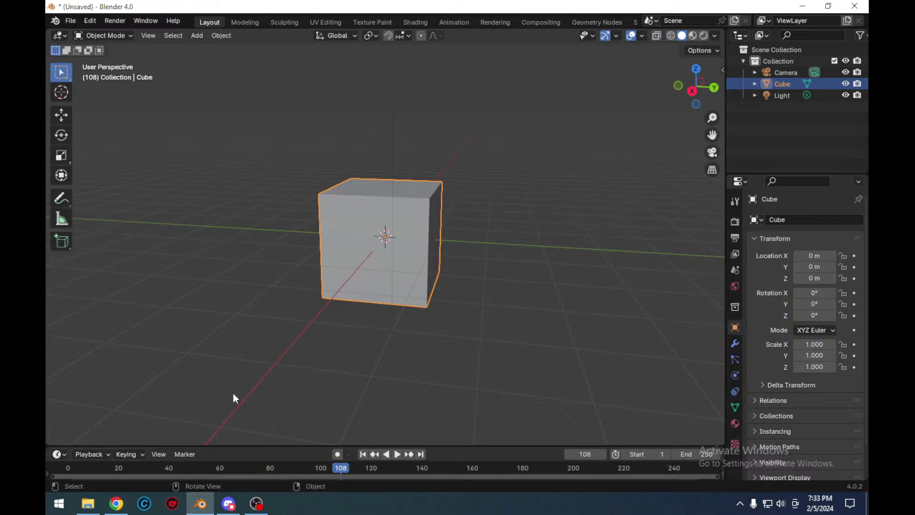
- Switch back to the YouTube tutorial in Chrome and watch from Moving Objects to the Chamfer chapter, pausing at 5:52
{"action": "mouse_move", "coordinate": [117, 500]}
{"action": "left_click", "coordinate": [118, 448]}
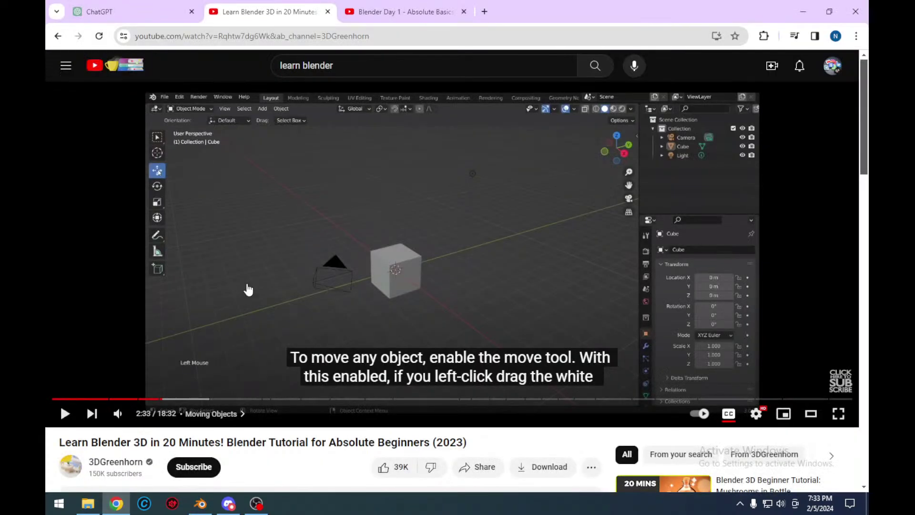
{"action": "left_click", "coordinate": [247, 288]}
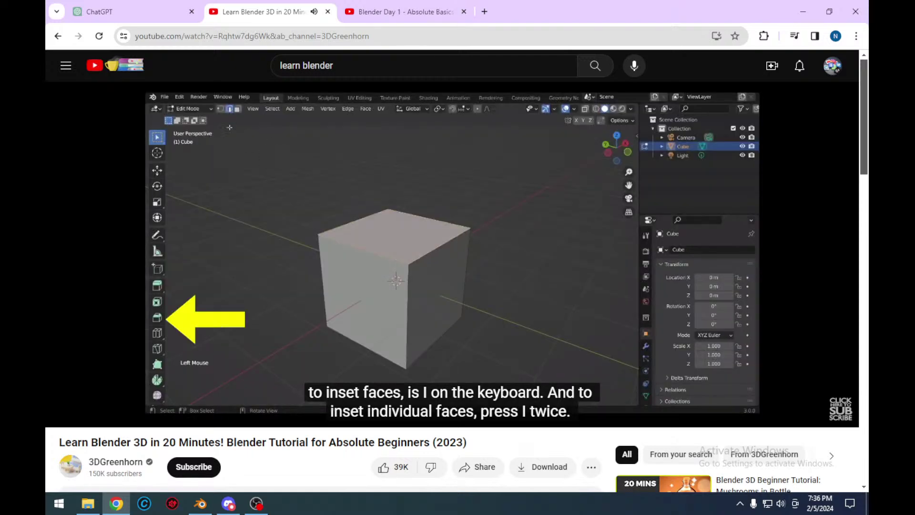
{"action": "left_click", "coordinate": [183, 380]}
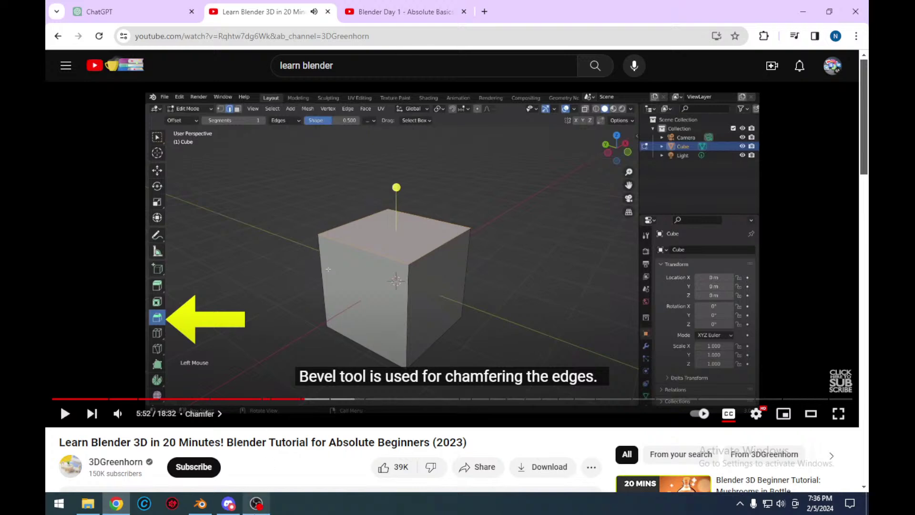
- Switch to Blender and raise the cube along the Z axis with the Move tool to a height of about 0.93 m
{"action": "left_click", "coordinate": [206, 506]}
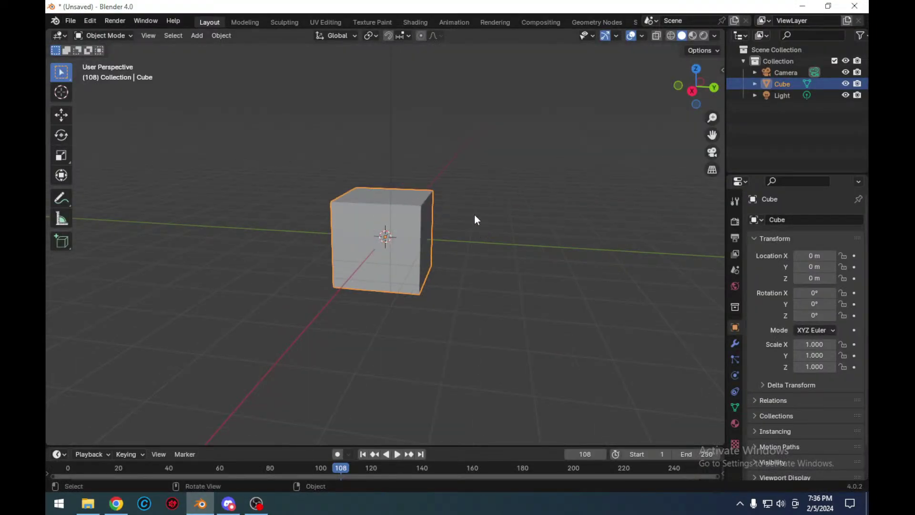
{"action": "middle_click_drag", "start_coordinate": [474, 220], "coordinate": [59, 179]}
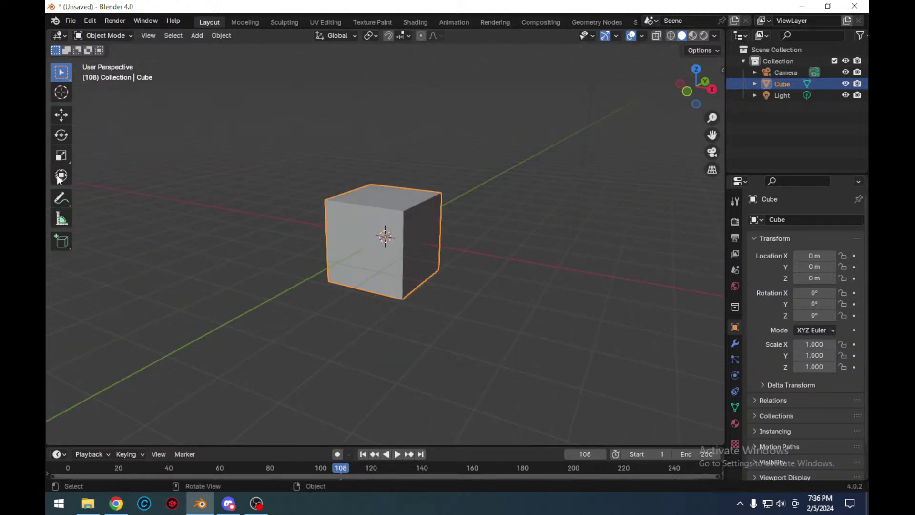
{"action": "left_click", "coordinate": [61, 114]}
{"action": "left_click_drag", "start_coordinate": [386, 195], "coordinate": [377, 165]}
{"action": "middle_click_drag", "start_coordinate": [468, 285], "coordinate": [338, 271]}
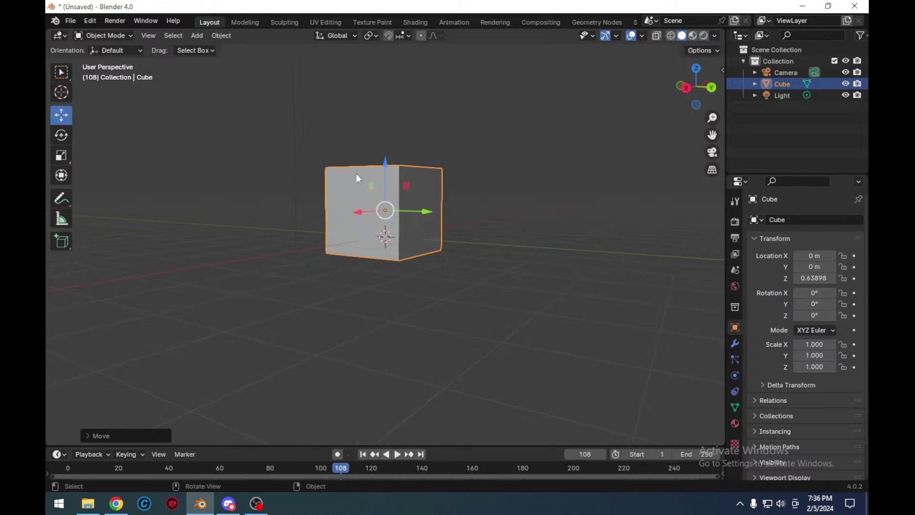
{"action": "mouse_move", "coordinate": [385, 158]}
{"action": "left_mouse_down"}
{"action": "mouse_move", "coordinate": [385, 142]}
{"action": "mouse_move", "coordinate": [389, 154]}
{"action": "left_mouse_up"}
{"action": "middle_click_drag", "start_coordinate": [511, 185], "coordinate": [692, 155]}
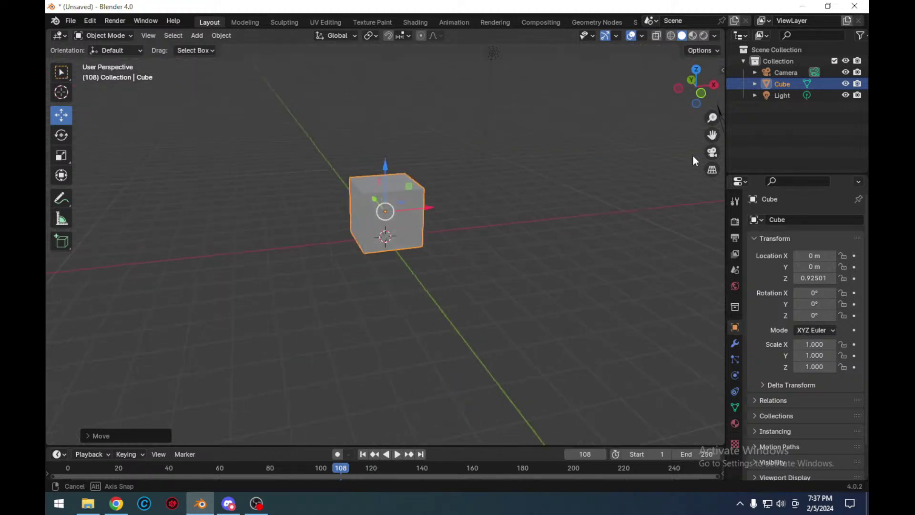
- Put the cube in Edit Mode, select its near top corner vertex, and shift it slightly along the Z axis with the Move tool
{"action": "left_click", "coordinate": [103, 35]}
{"action": "left_click", "coordinate": [106, 61]}
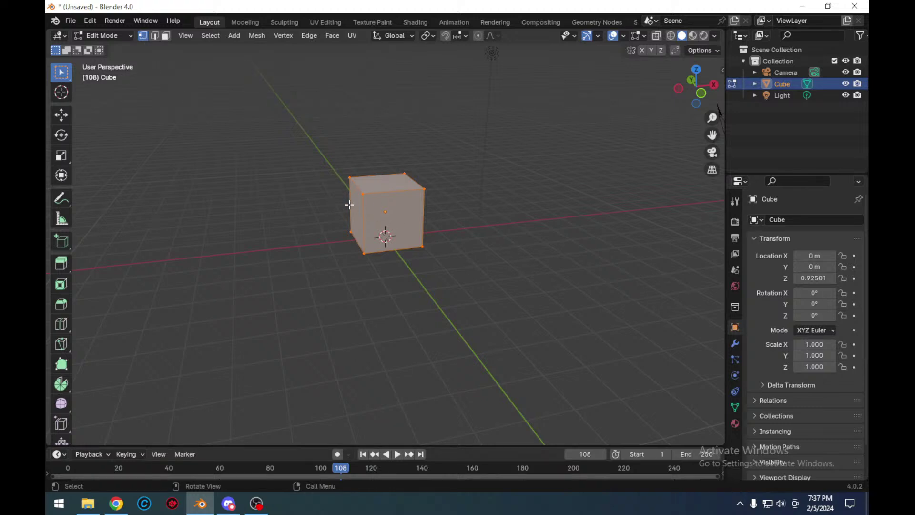
{"action": "left_click", "coordinate": [365, 192]}
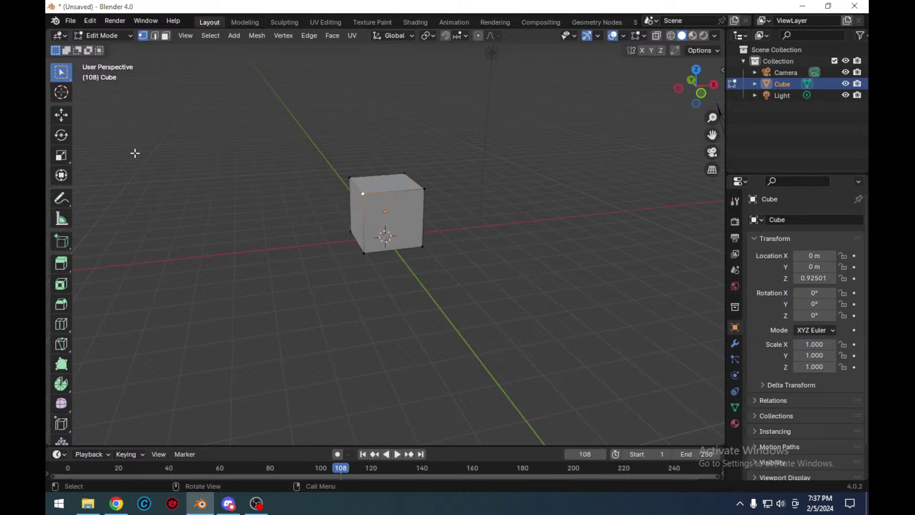
{"action": "left_click", "coordinate": [61, 115]}
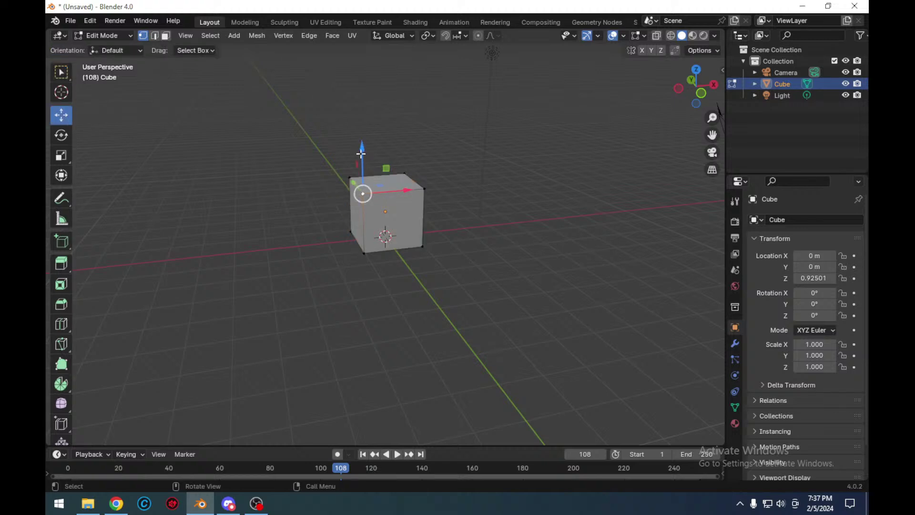
{"action": "left_click_drag", "start_coordinate": [361, 153], "coordinate": [384, 149]}
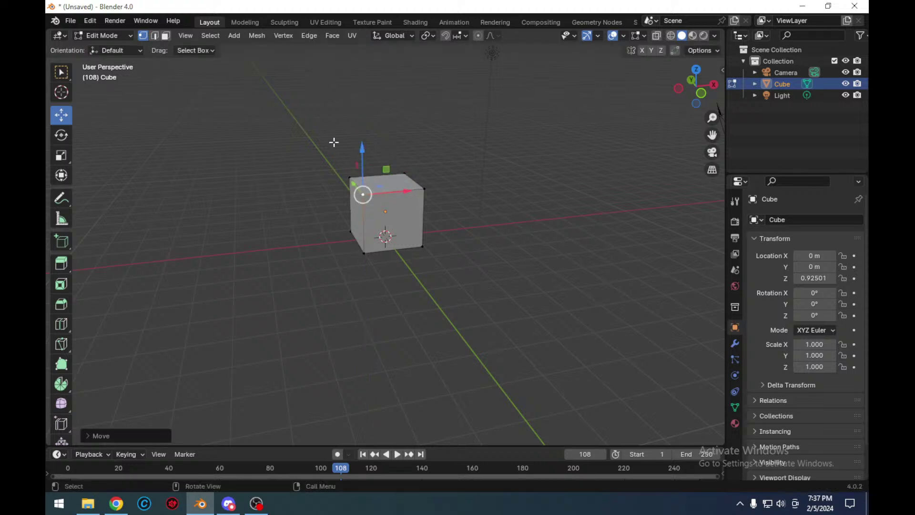
- Select the block's near top edge in edge selection mode and lower it along Z with the Move tool to slope the top
{"action": "left_click", "coordinate": [155, 35]}
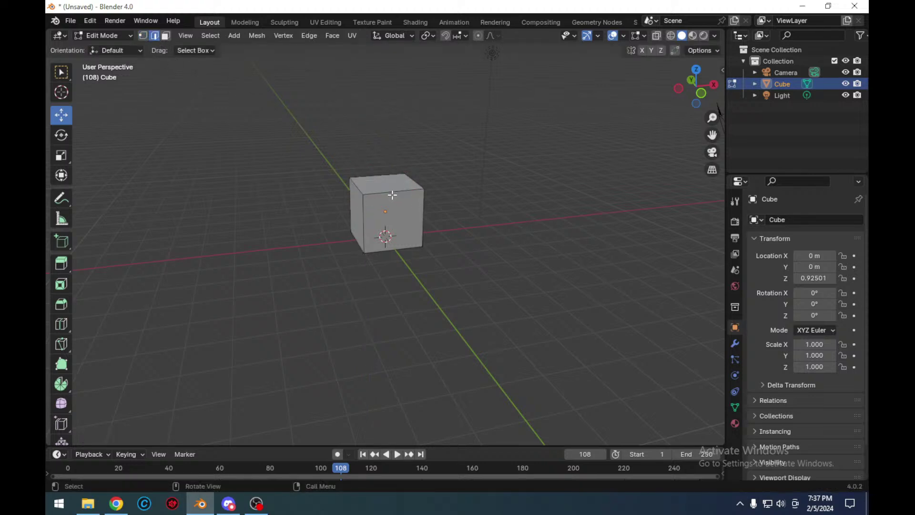
{"action": "left_click", "coordinate": [392, 194]}
{"action": "left_click_drag", "start_coordinate": [394, 144], "coordinate": [397, 187]}
- Select the sloped top face in face selection mode and raise it slightly along the Z axis
{"action": "left_click", "coordinate": [167, 37]}
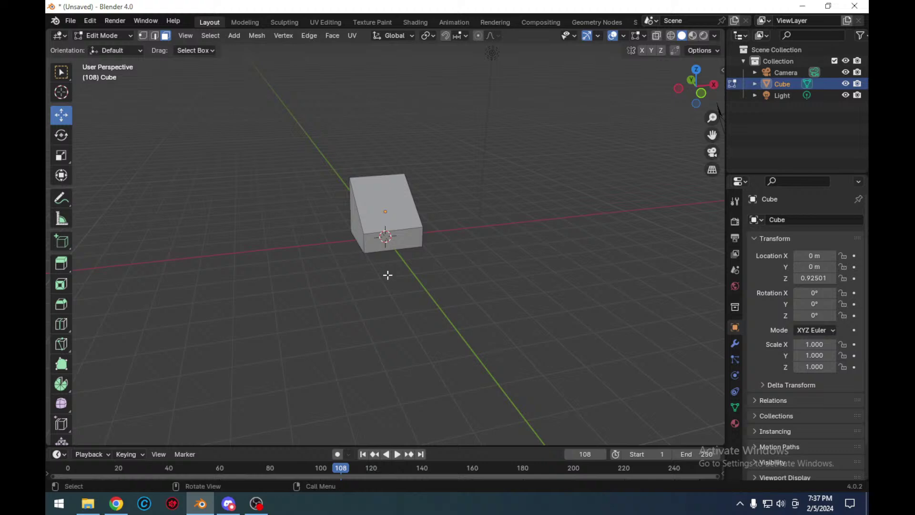
{"action": "middle_click_drag", "start_coordinate": [383, 285], "coordinate": [502, 278]}
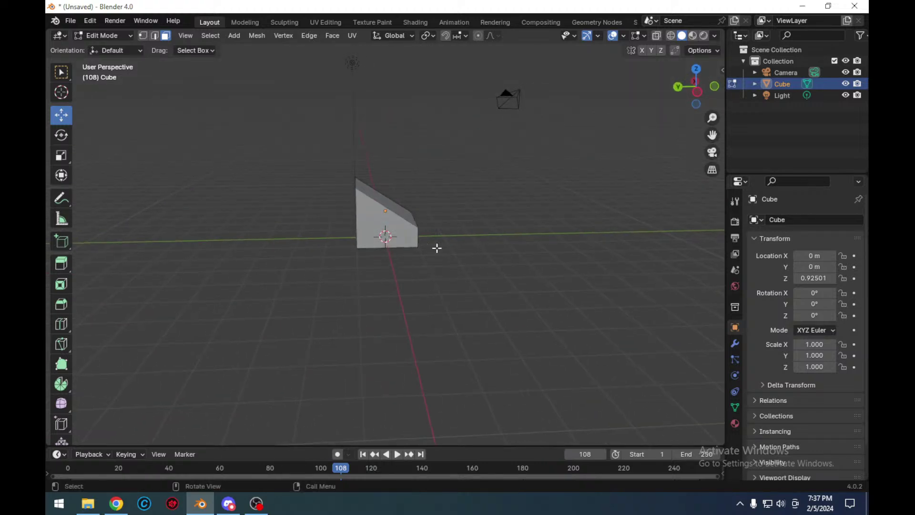
{"action": "left_click", "coordinate": [409, 230]}
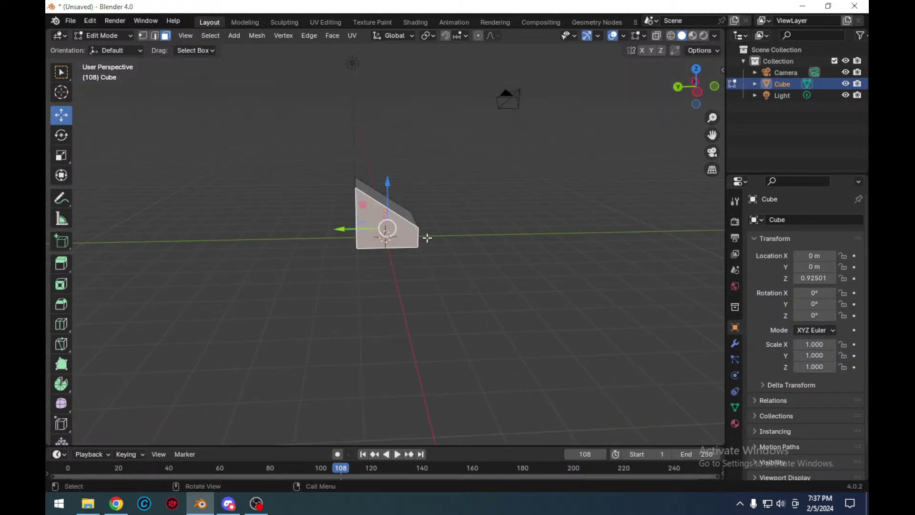
{"action": "left_click", "coordinate": [427, 239]}
{"action": "left_click", "coordinate": [399, 211]}
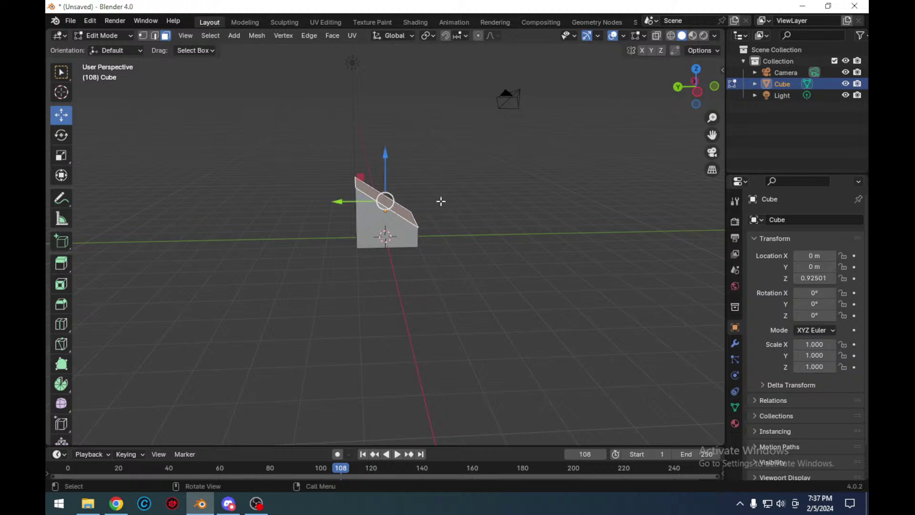
{"action": "mouse_move", "coordinate": [386, 156]}
{"action": "left_mouse_down"}
{"action": "mouse_move", "coordinate": [387, 120]}
{"action": "mouse_move", "coordinate": [386, 158]}
{"action": "left_mouse_up"}
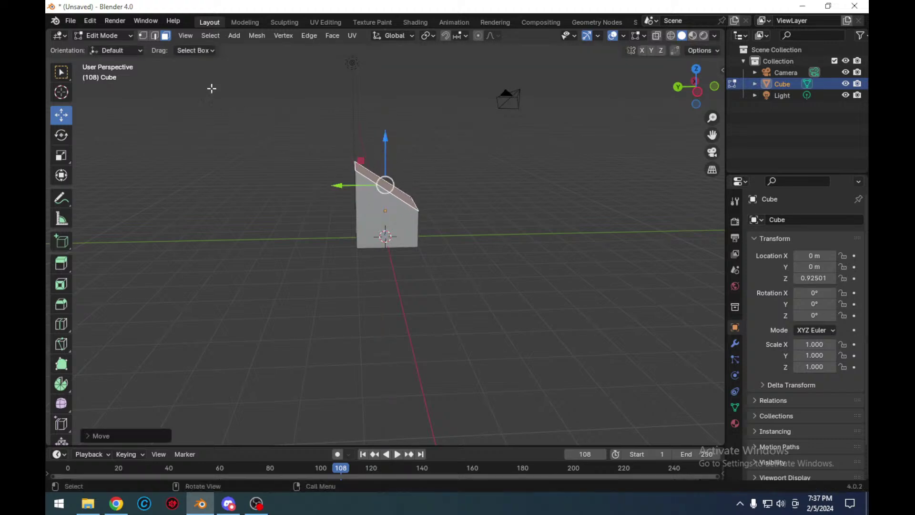
- Select a vertex at the low end of the sloped top and extrude it with the Extrude Region tool
{"action": "left_click", "coordinate": [144, 36]}
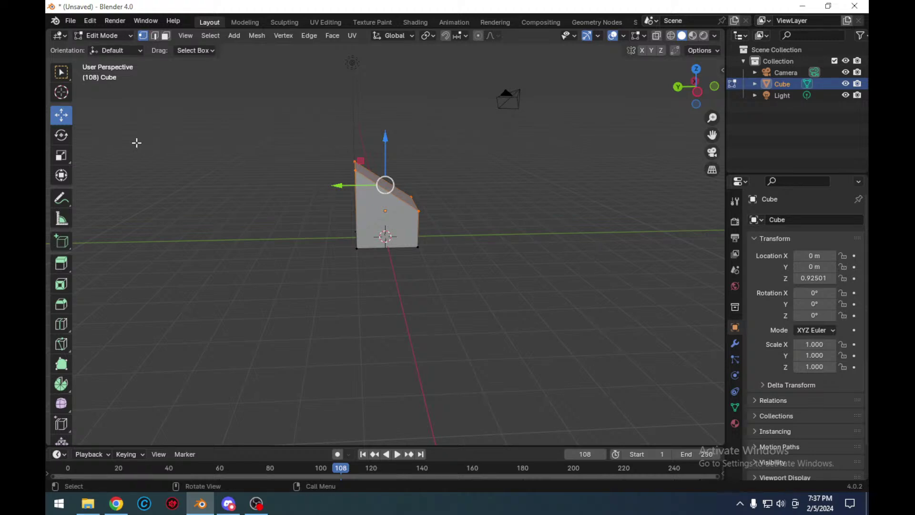
{"action": "left_click", "coordinate": [419, 212]}
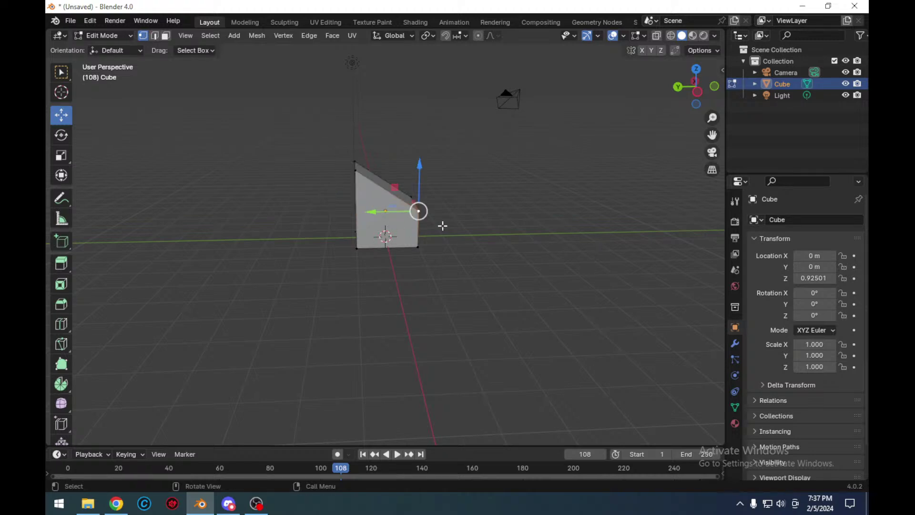
{"action": "scroll", "coordinate": [492, 179], "scroll_direction": "up", "scroll_amount": 2}
{"action": "middle_click_drag", "start_coordinate": [527, 163], "coordinate": [253, 165]}
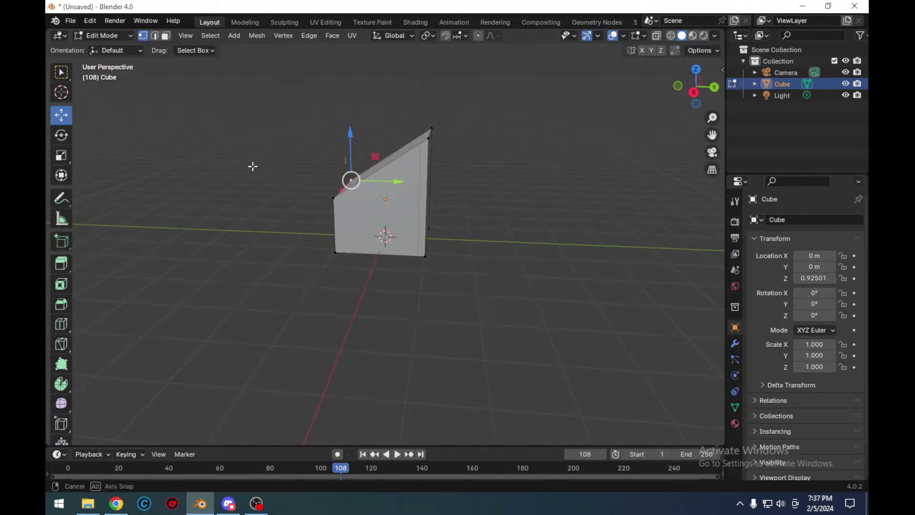
{"action": "middle_click_drag", "start_coordinate": [453, 235], "coordinate": [533, 231]}
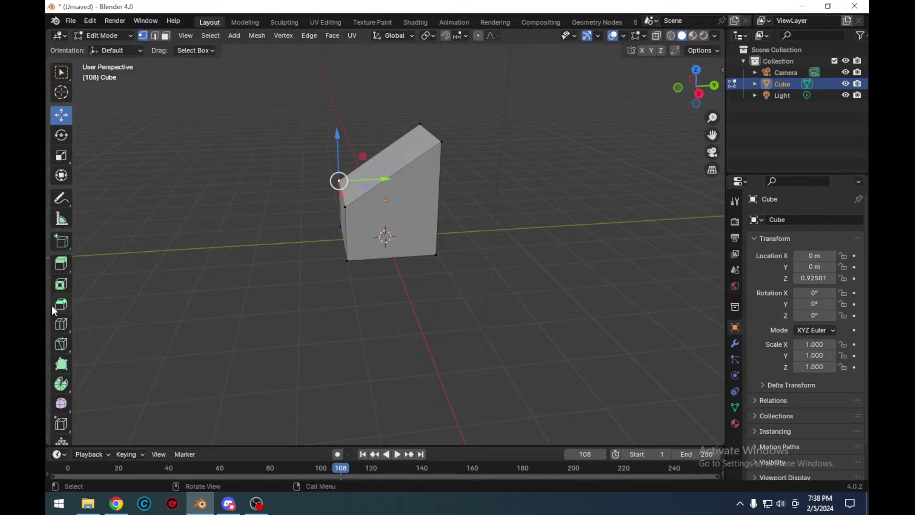
{"action": "left_click", "coordinate": [61, 264]}
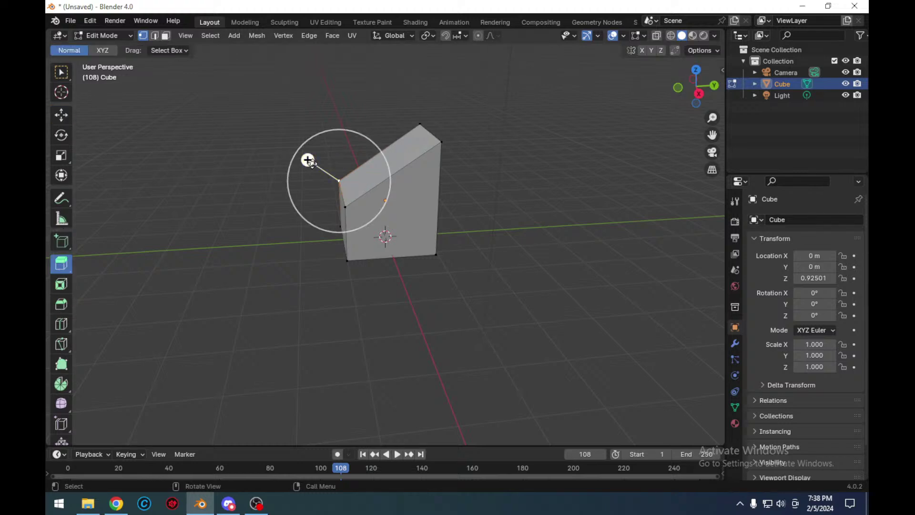
{"action": "left_click_drag", "start_coordinate": [308, 160], "coordinate": [354, 186]}
{"action": "left_click_drag", "start_coordinate": [410, 210], "coordinate": [429, 220]}
{"action": "middle_click_drag", "start_coordinate": [429, 221], "coordinate": [467, 228]}
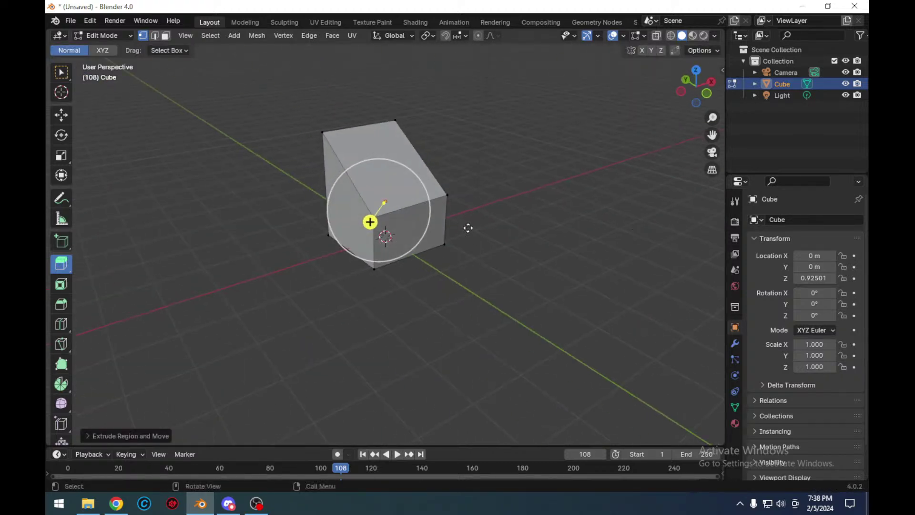
- Extrude from the near top corner vertex and try the Inset Faces tool on that corner
{"action": "left_click", "coordinate": [373, 255]}
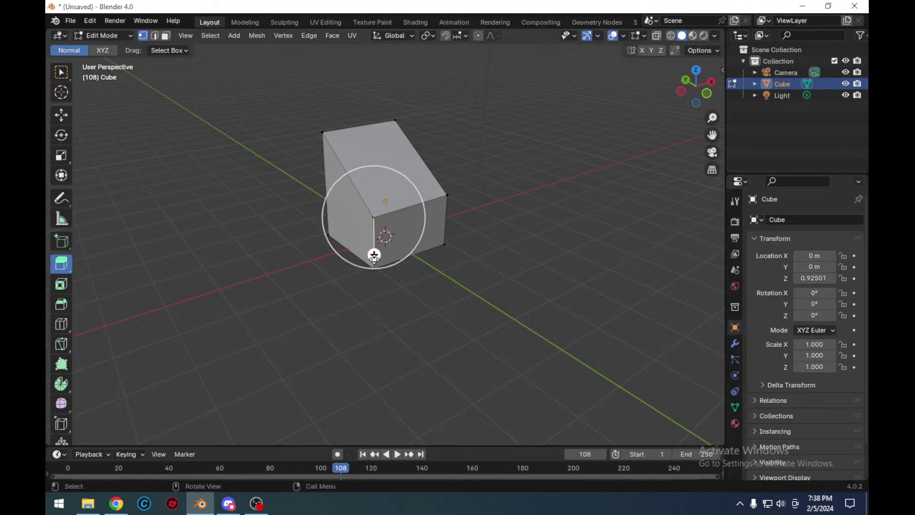
{"action": "left_click_drag", "start_coordinate": [374, 254], "coordinate": [390, 191]}
{"action": "left_click", "coordinate": [373, 217]}
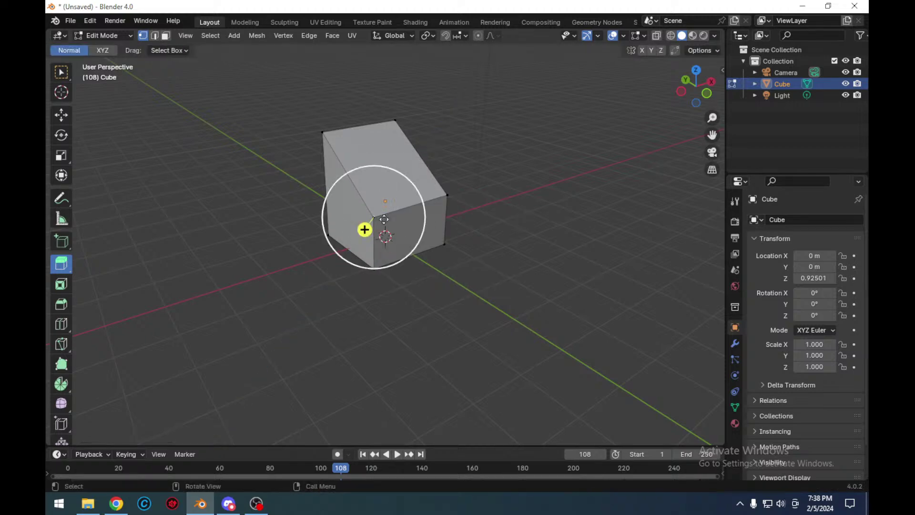
{"action": "left_click", "coordinate": [61, 285]}
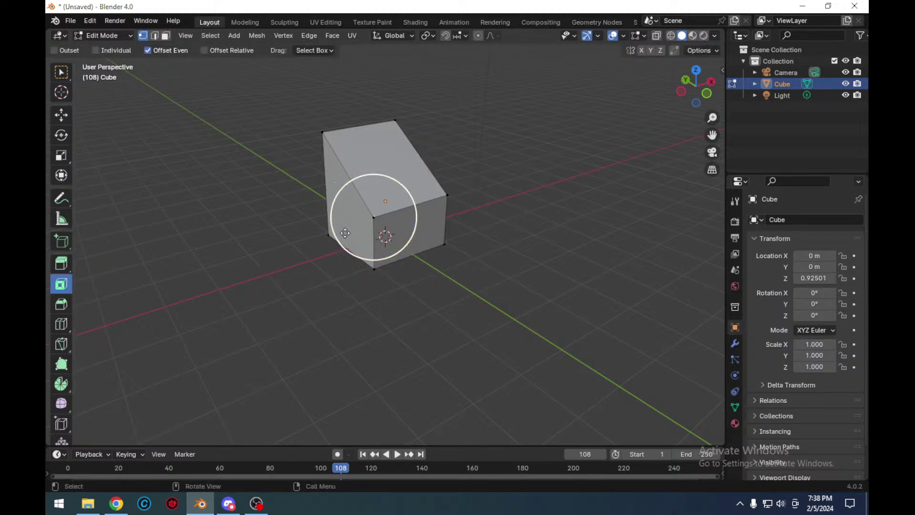
{"action": "mouse_move", "coordinate": [375, 218]}
{"action": "left_mouse_down"}
{"action": "mouse_move", "coordinate": [403, 217]}
{"action": "mouse_move", "coordinate": [383, 214]}
{"action": "left_mouse_up"}
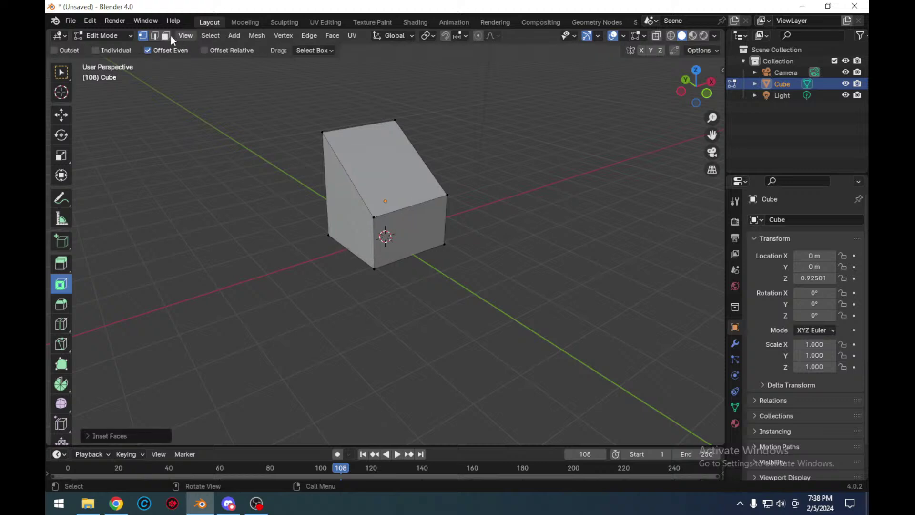
- Select the sloped top face in face selection mode and extrude it outward along its normal
{"action": "left_click", "coordinate": [157, 36]}
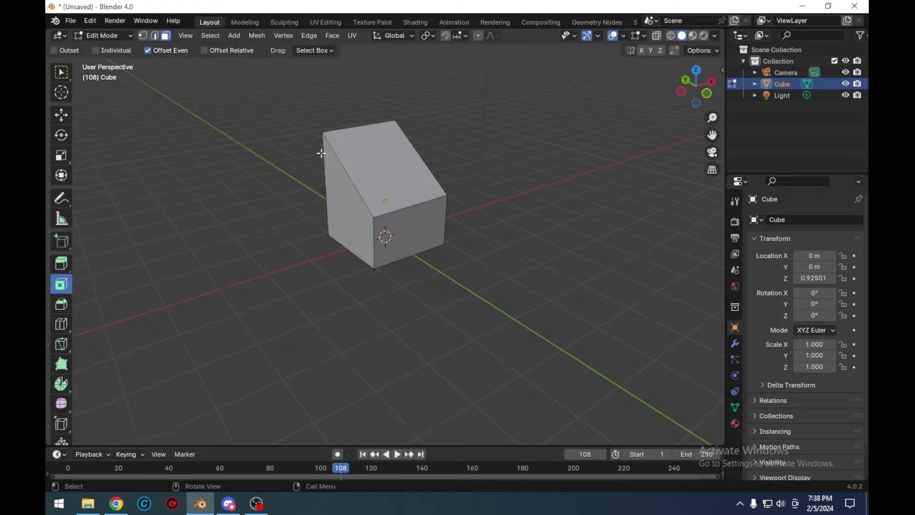
{"action": "left_click", "coordinate": [356, 164]}
{"action": "left_click", "coordinate": [62, 263]}
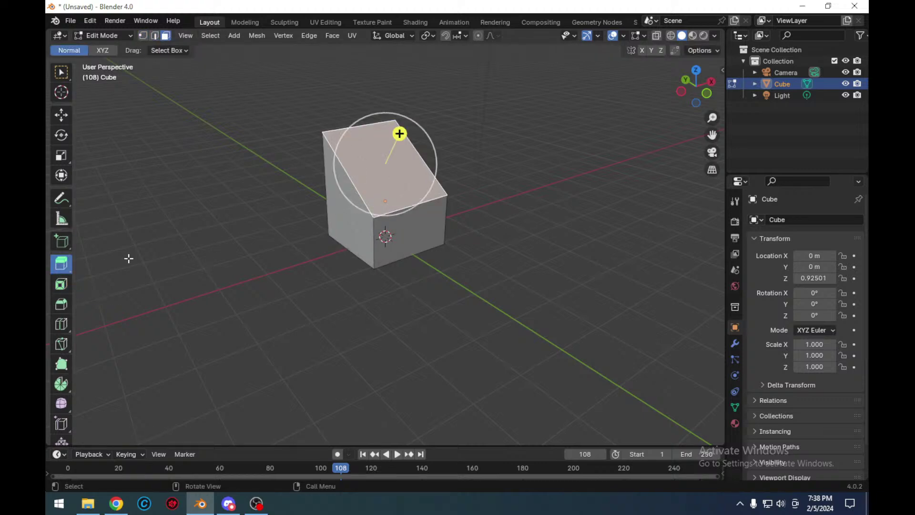
{"action": "left_click_drag", "start_coordinate": [399, 133], "coordinate": [409, 98]}
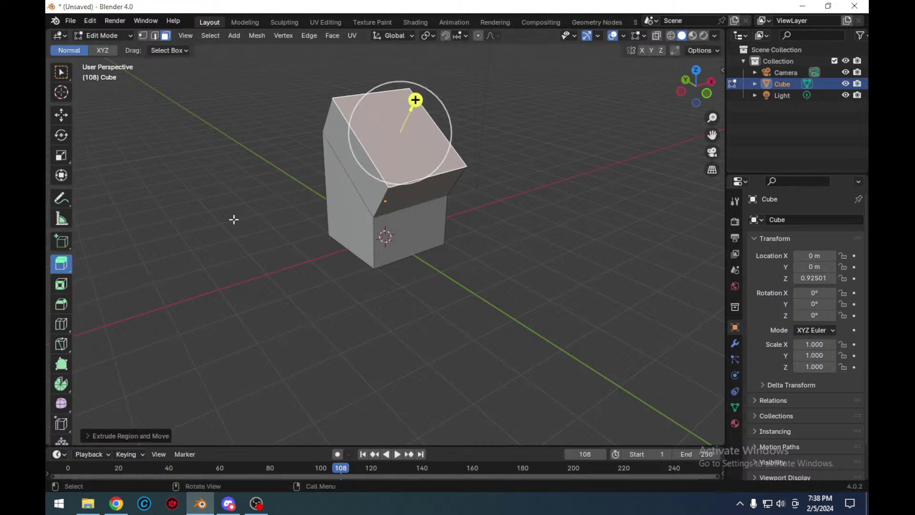
- Try Inset Faces on the extruded top face and on its long side edge in edge selection mode
{"action": "left_click", "coordinate": [61, 284]}
{"action": "left_click_drag", "start_coordinate": [390, 120], "coordinate": [388, 172]}
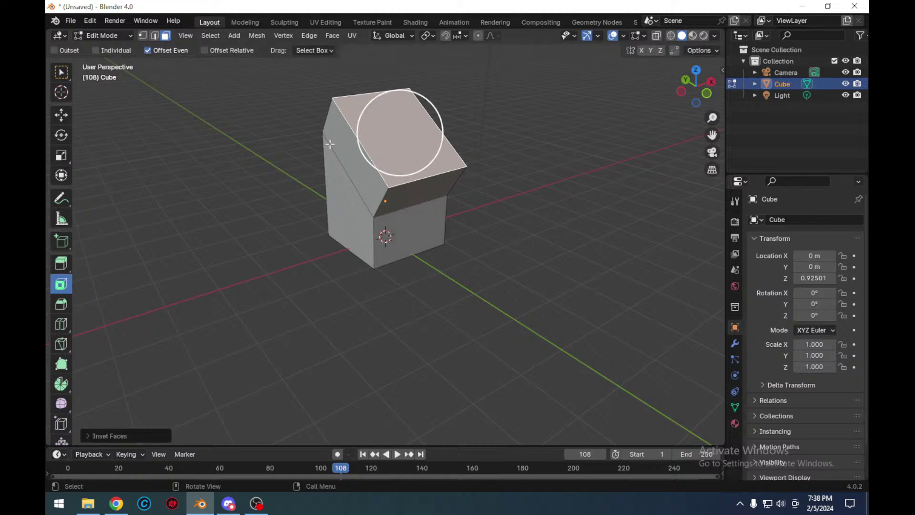
{"action": "left_click", "coordinate": [155, 36]}
{"action": "left_click_drag", "start_coordinate": [363, 137], "coordinate": [372, 137]}
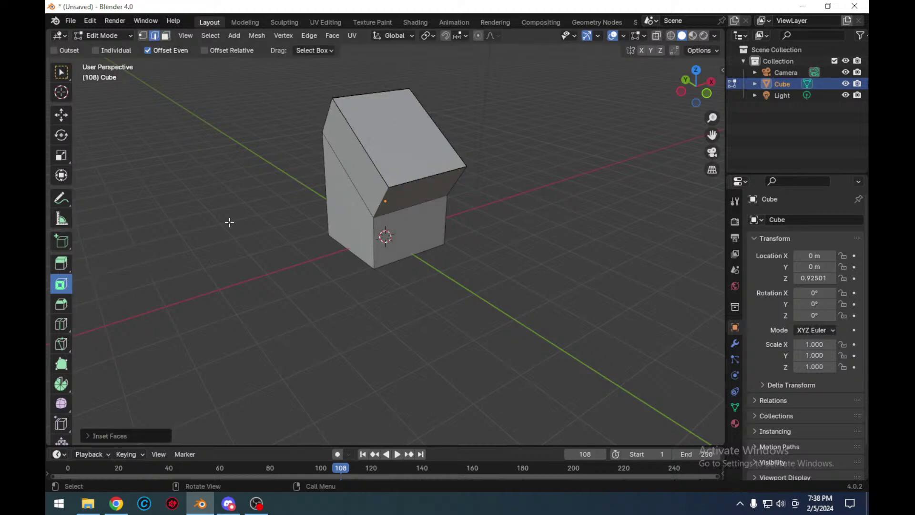
{"action": "key", "text": "c"}
{"action": "left_click", "coordinate": [365, 149]}
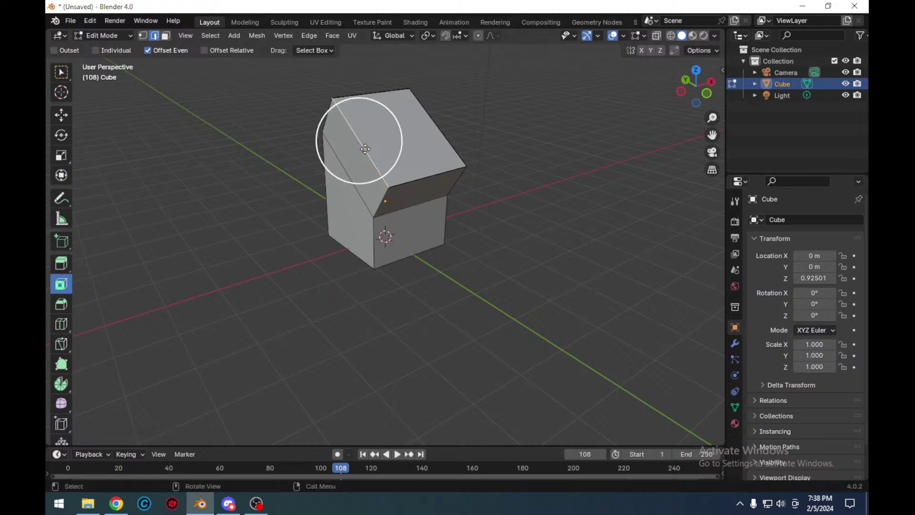
{"action": "key", "text": "Escape"}
{"action": "key", "text": "i"}
{"action": "left_click", "coordinate": [239, 93]}
- Return to face selection mode, reselect the sloped top face, and retry Inset Faces on it
{"action": "left_click", "coordinate": [165, 35]}
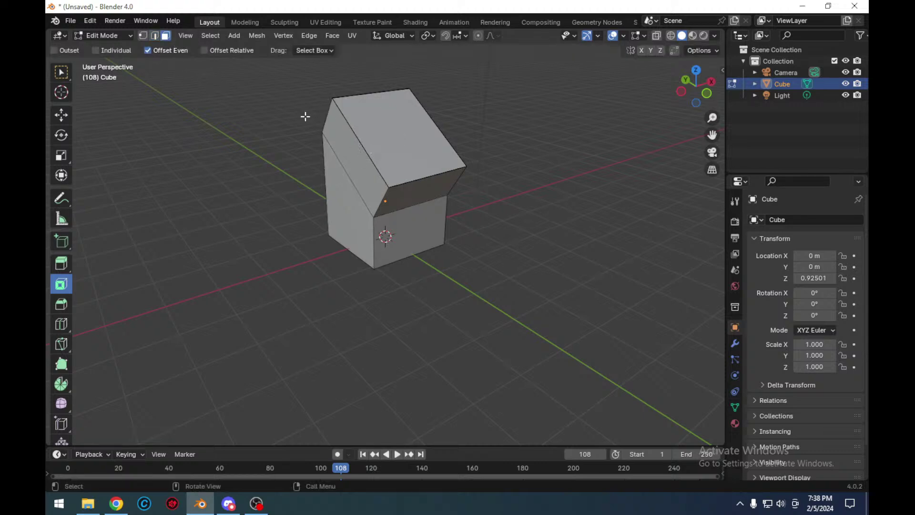
{"action": "key", "text": "c"}
{"action": "left_click", "coordinate": [390, 137]}
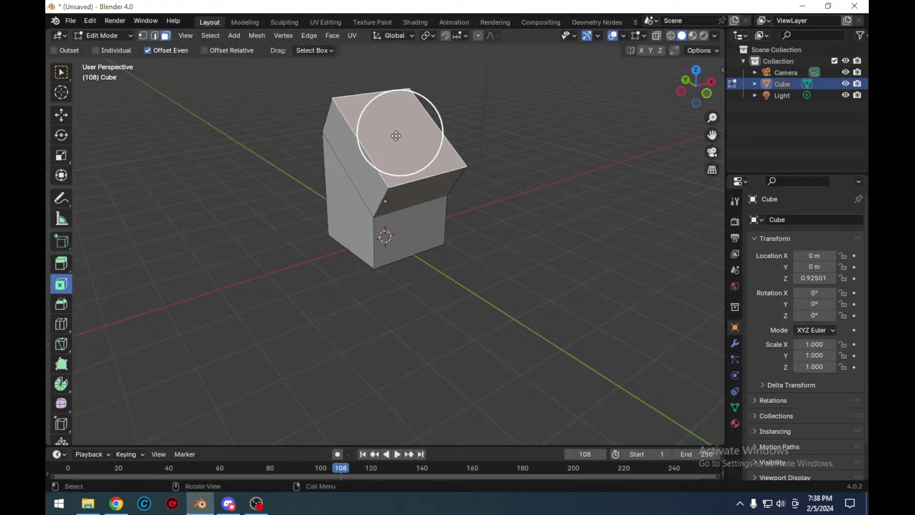
{"action": "key", "text": "Escape"}
{"action": "key", "text": "i"}
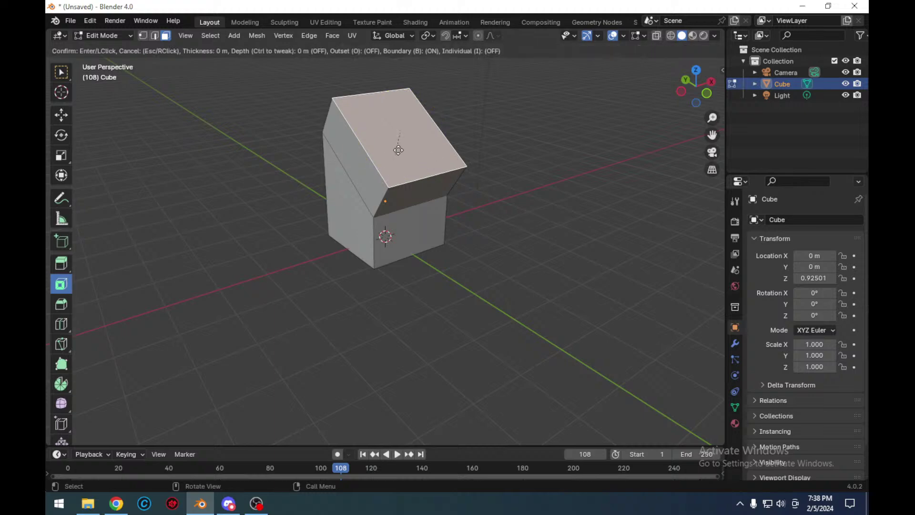
{"action": "left_click", "coordinate": [399, 153]}
{"action": "key", "text": "c"}
{"action": "key", "text": "Escape"}
{"action": "key", "text": "i"}
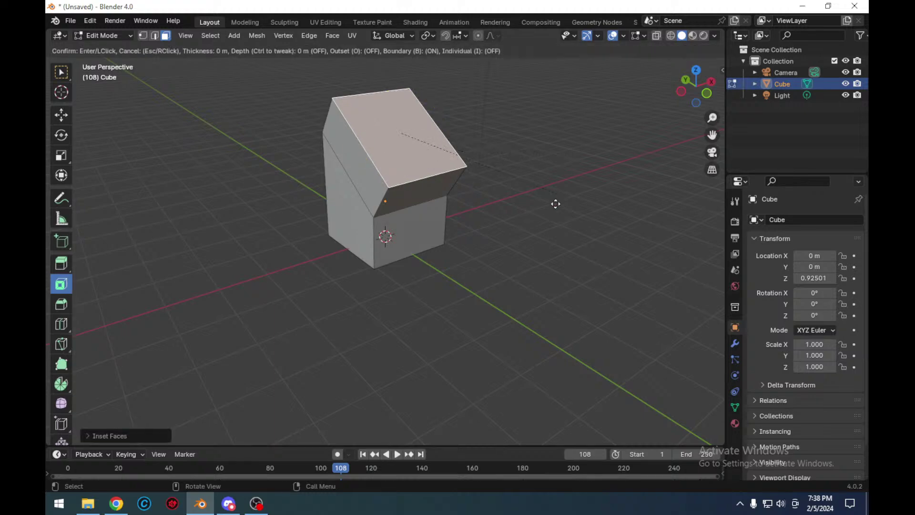
{"action": "key", "text": "Escape"}
- Select the slanted face under the extruded top's low end and inset it twice, the second time by about 0.10 m
{"action": "key", "text": "c"}
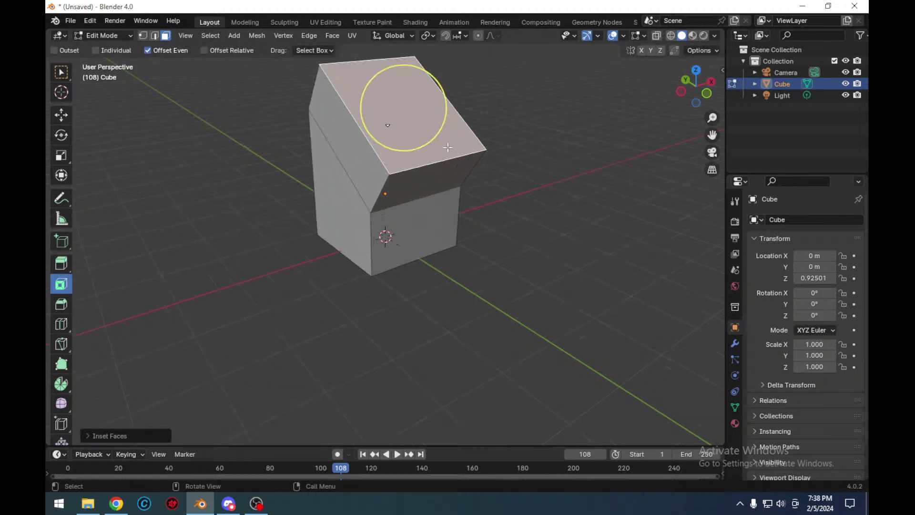
{"action": "mouse_move", "coordinate": [543, 110]}
{"action": "middle_mouse_down"}
{"action": "mouse_move", "coordinate": [419, 190]}
{"action": "mouse_move", "coordinate": [362, 161]}
{"action": "middle_mouse_up"}
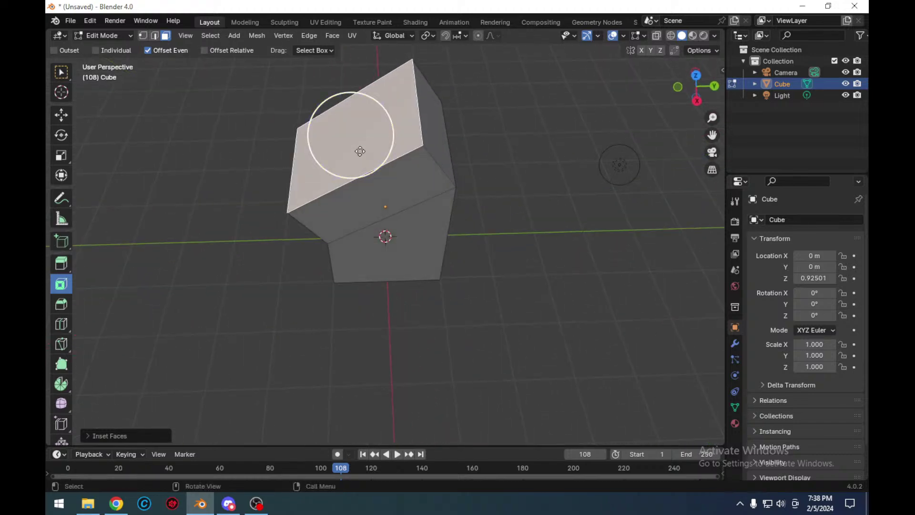
{"action": "left_click", "coordinate": [386, 193]}
{"action": "key", "text": "Escape"}
{"action": "key", "text": "i"}
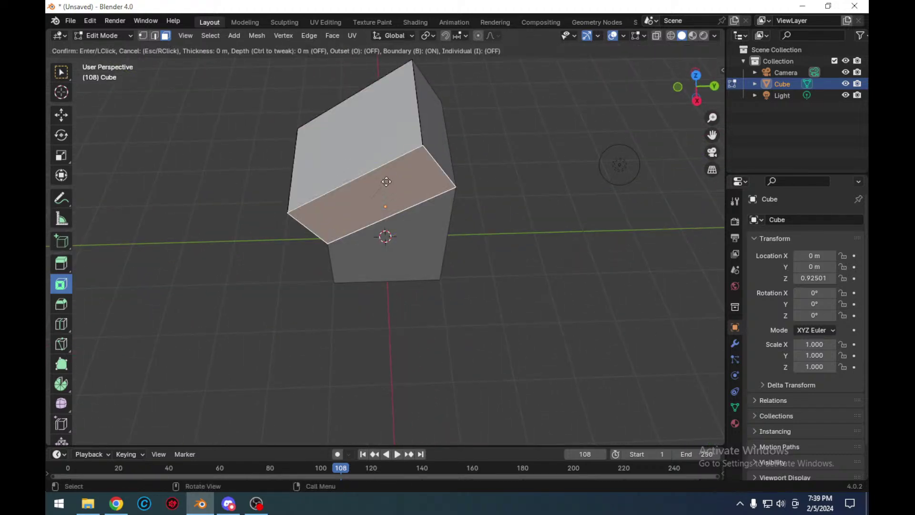
{"action": "left_click", "coordinate": [385, 191]}
{"action": "key", "text": "i"}
{"action": "key", "text": "Escape"}
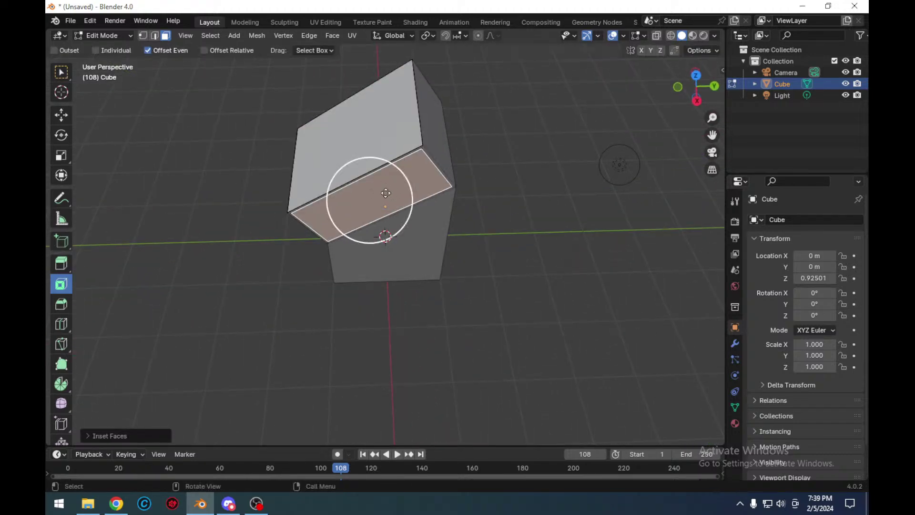
{"action": "key", "text": "i"}
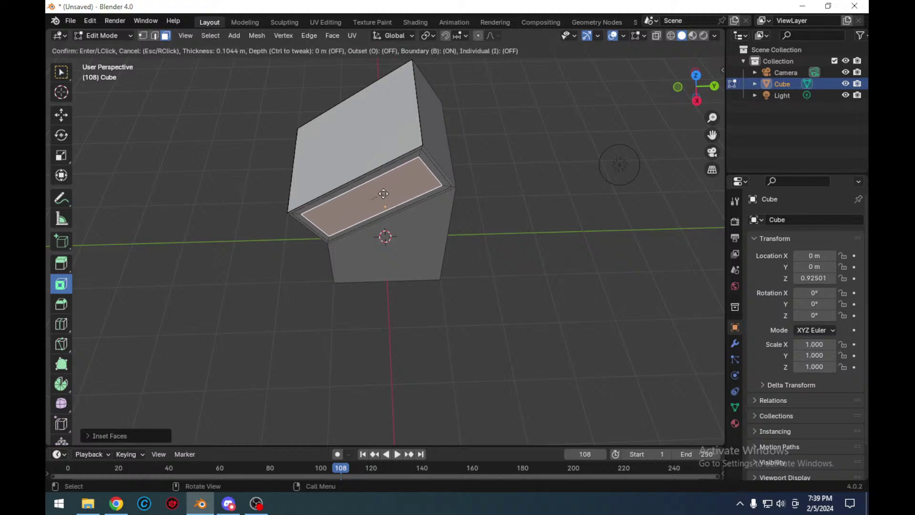
{"action": "left_click", "coordinate": [384, 193]}
{"action": "left_click", "coordinate": [469, 248]}
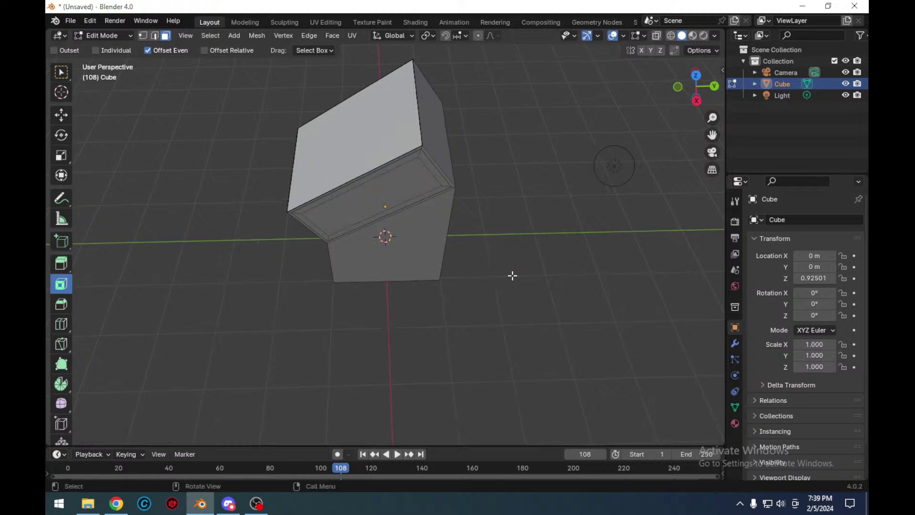
- Select the extruded section's adjacent upper side face and inset it by a thin border, leaving the inner face selected
{"action": "middle_click_drag", "start_coordinate": [513, 274], "coordinate": [439, 217]}
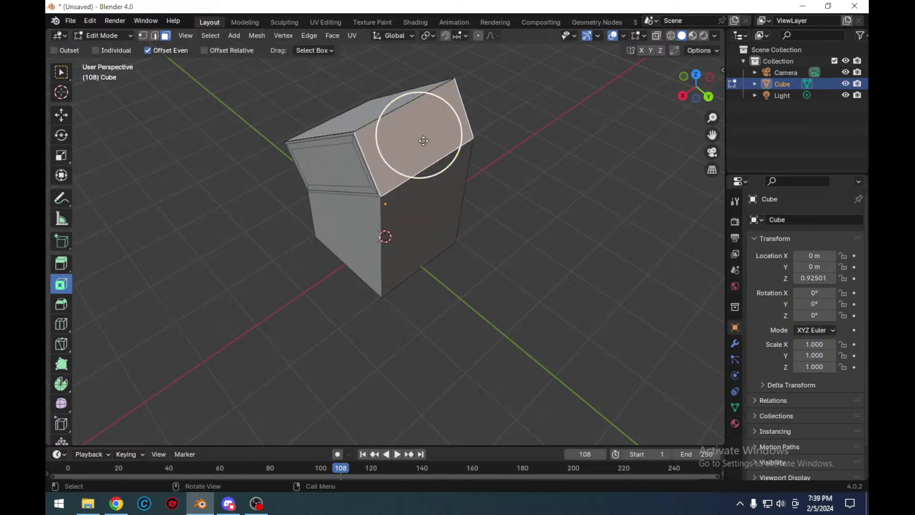
{"action": "left_click_drag", "start_coordinate": [437, 131], "coordinate": [402, 138]}
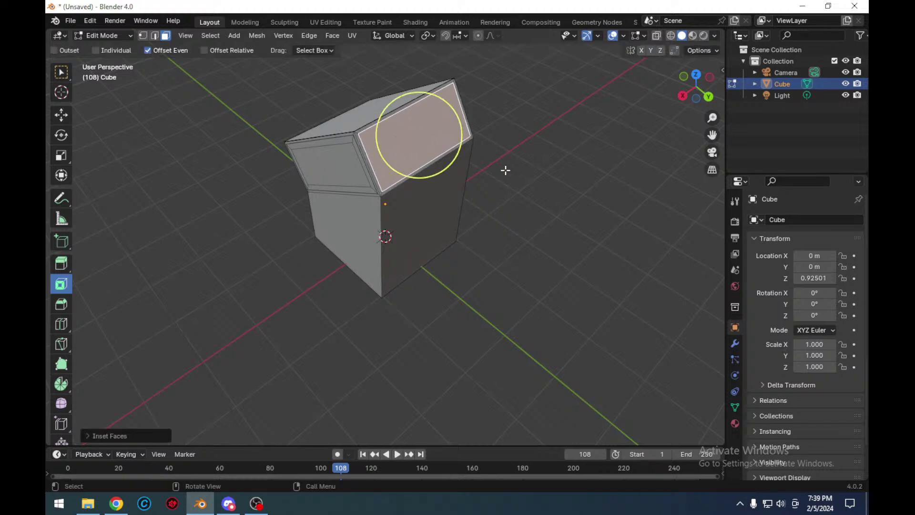
{"action": "left_click", "coordinate": [497, 187]}
{"action": "middle_click_drag", "start_coordinate": [520, 153], "coordinate": [491, 156]}
{"action": "left_click", "coordinate": [417, 138]}
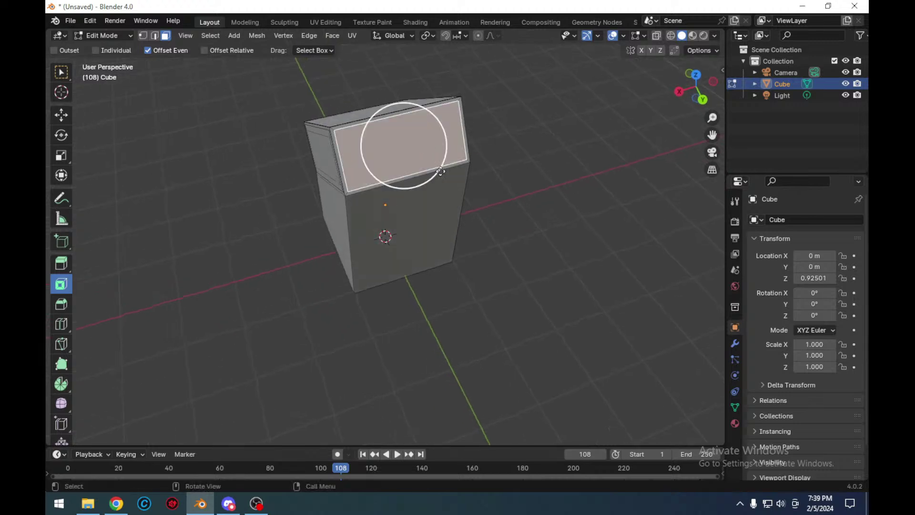
- Inset the selected upper side face once more by a thin border and clear the selection
{"action": "key", "text": "i"}
{"action": "left_click", "coordinate": [405, 151]}
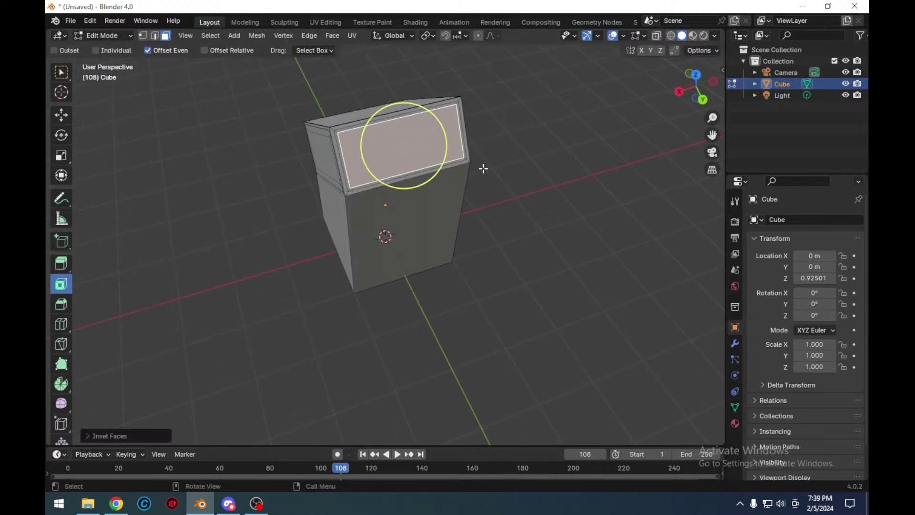
{"action": "left_click", "coordinate": [498, 188]}
- Use the Bevel tool with one segment on the large lower side face twice, and slightly on the adjacent lower side face
{"action": "middle_click_drag", "start_coordinate": [526, 214], "coordinate": [580, 200]}
{"action": "scroll", "coordinate": [435, 132], "scroll_direction": "up", "scroll_amount": 3}
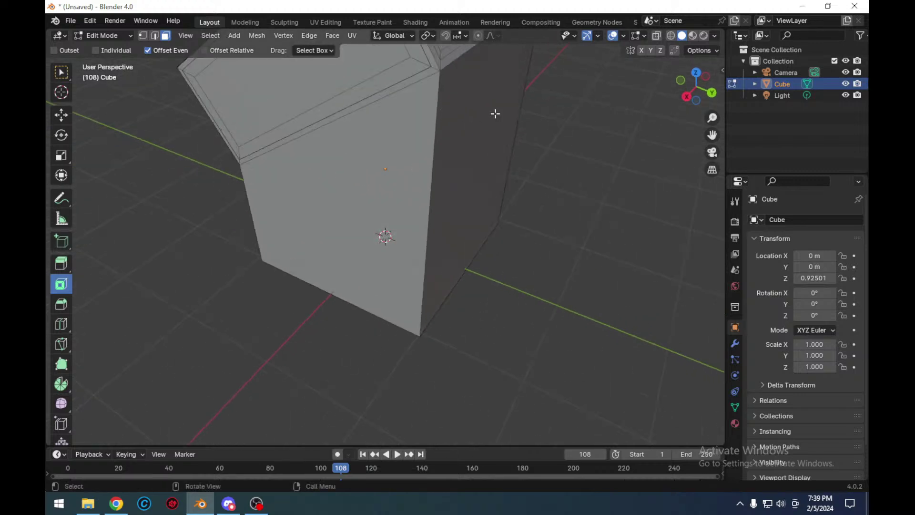
{"action": "left_click_drag", "start_coordinate": [496, 114], "coordinate": [497, 181]}
{"action": "middle_click_drag", "start_coordinate": [495, 127], "coordinate": [482, 155]}
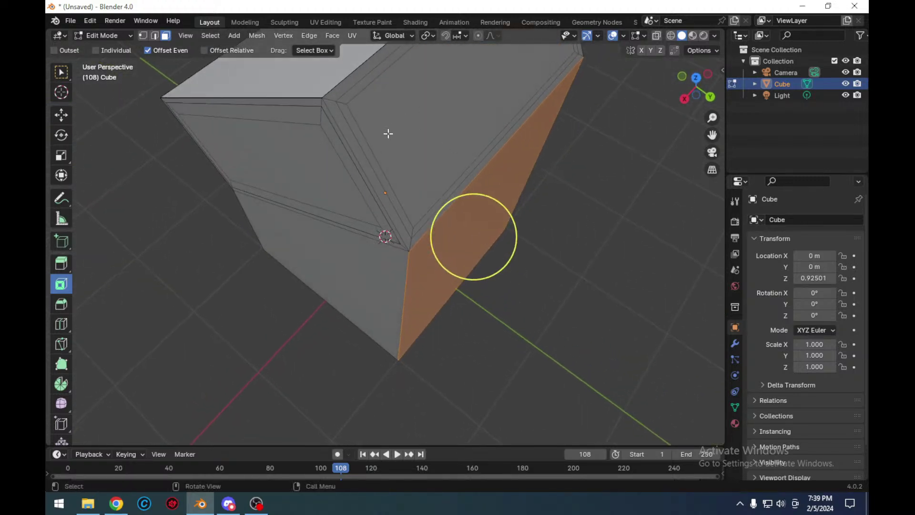
{"action": "middle_click_drag", "start_coordinate": [388, 134], "coordinate": [453, 118]}
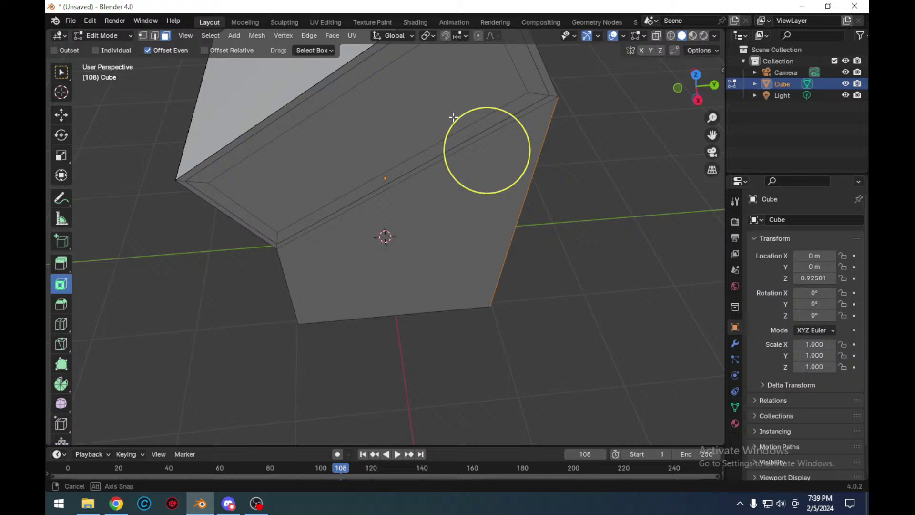
{"action": "left_click", "coordinate": [62, 305]}
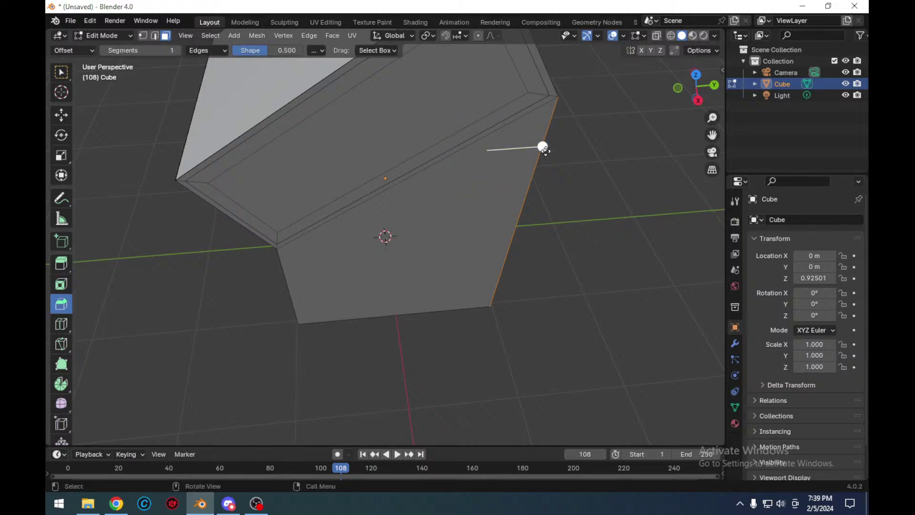
{"action": "left_click_drag", "start_coordinate": [542, 147], "coordinate": [552, 158]}
{"action": "middle_click_drag", "start_coordinate": [629, 214], "coordinate": [551, 198]}
{"action": "mouse_move", "coordinate": [508, 213]}
{"action": "left_mouse_down"}
{"action": "mouse_move", "coordinate": [522, 219]}
{"action": "mouse_move", "coordinate": [507, 216]}
{"action": "mouse_move", "coordinate": [515, 215]}
{"action": "left_mouse_up"}
{"action": "left_click", "coordinate": [527, 260]}
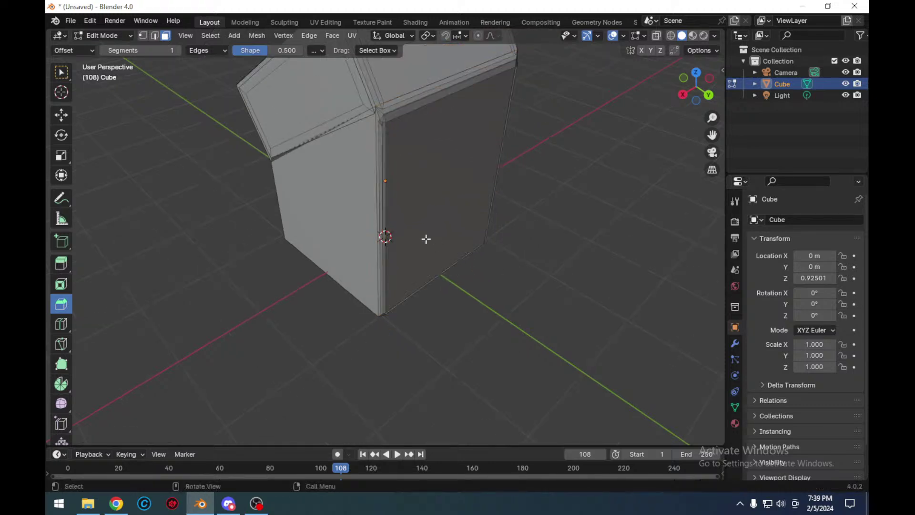
{"action": "left_click", "coordinate": [326, 226]}
{"action": "left_click_drag", "start_coordinate": [271, 239], "coordinate": [277, 323]}
- Switch to Chrome to check the beginner Blender tutorial video and return to Blender
{"action": "left_click", "coordinate": [116, 503]}
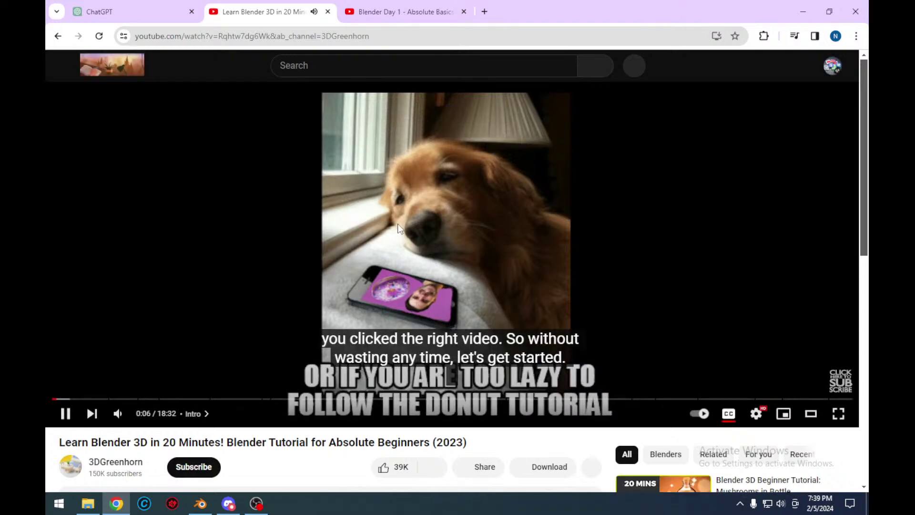
{"action": "left_click", "coordinate": [209, 508]}
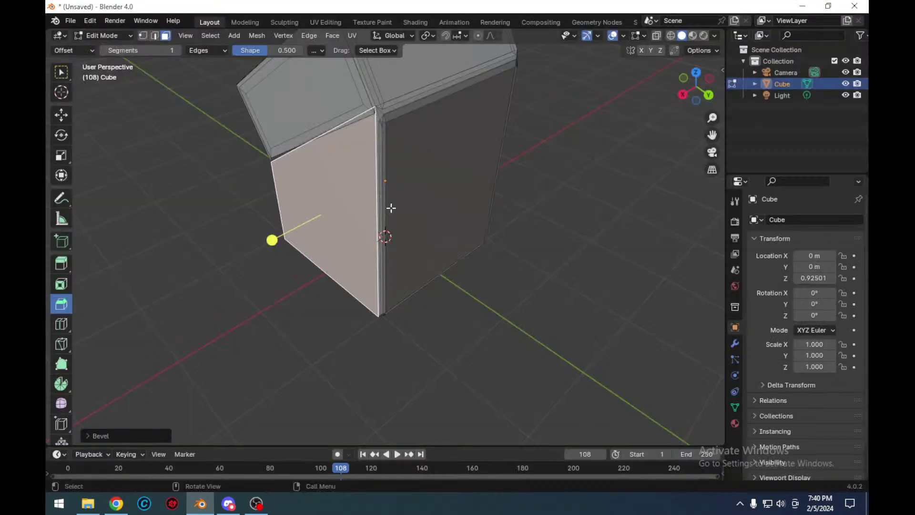
- Add single loop cuts: one around the lower body, one around the extruded head, and two vertical ones through the large side face
{"action": "left_click", "coordinate": [425, 187]}
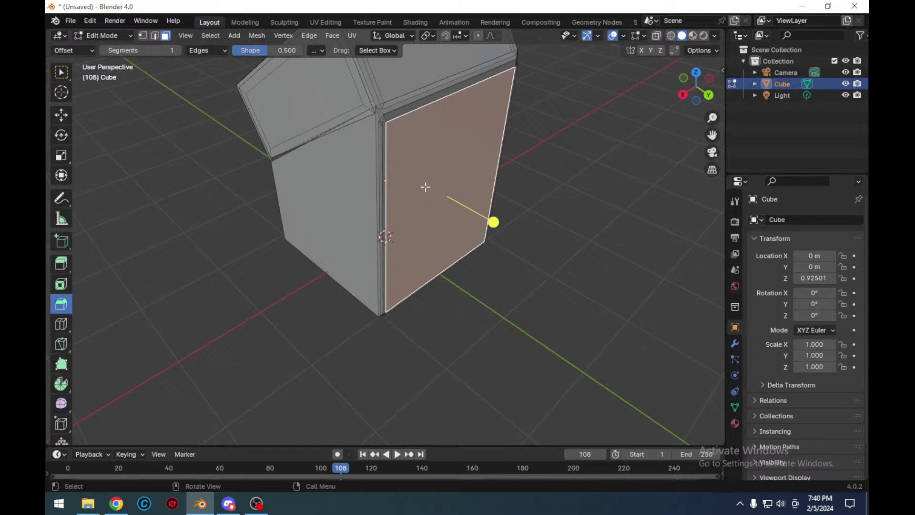
{"action": "left_click", "coordinate": [61, 324]}
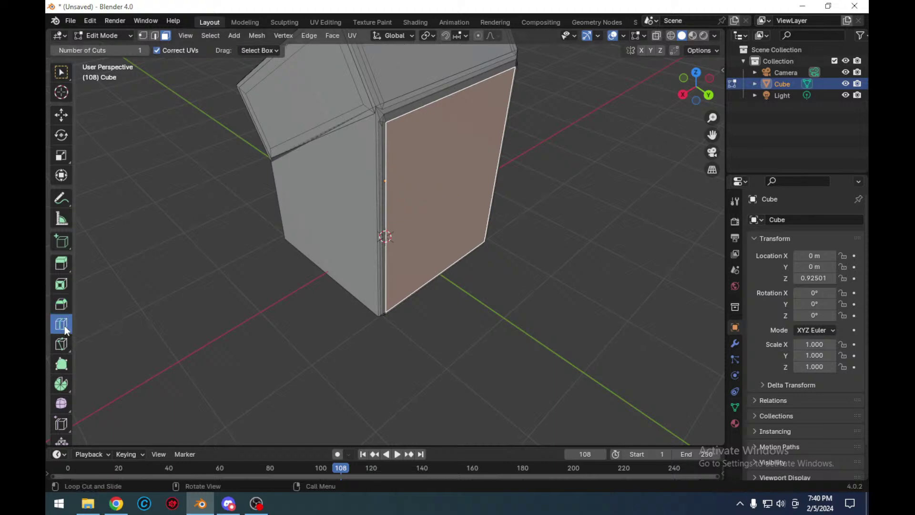
{"action": "left_click_drag", "start_coordinate": [405, 225], "coordinate": [405, 205]}
{"action": "left_click", "coordinate": [439, 211]}
{"action": "scroll", "coordinate": [518, 217], "scroll_direction": "down", "scroll_amount": 3}
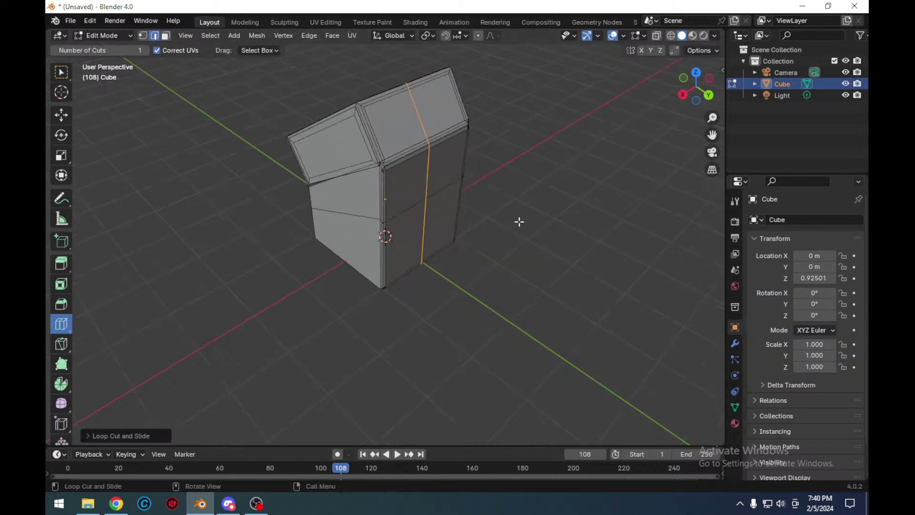
{"action": "mouse_move", "coordinate": [413, 126]}
{"action": "left_mouse_down"}
{"action": "mouse_move", "coordinate": [426, 145]}
{"action": "mouse_move", "coordinate": [414, 130]}
{"action": "left_mouse_up"}
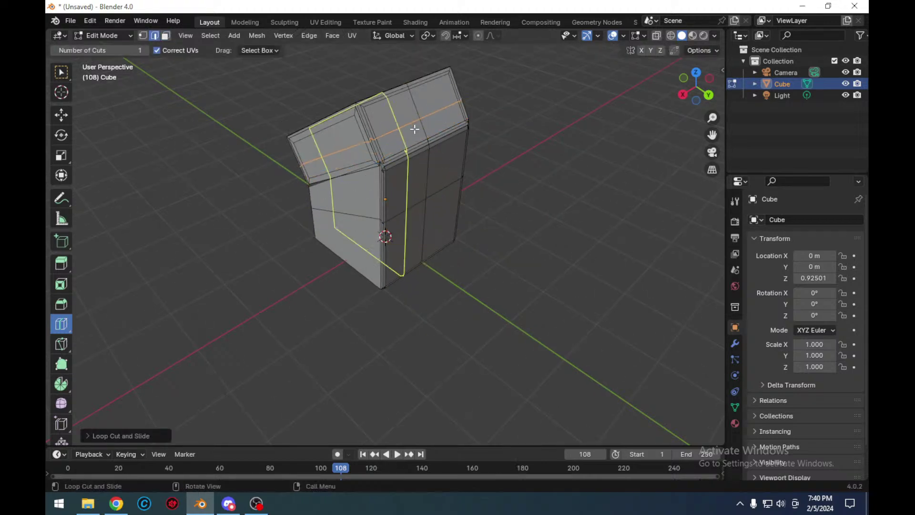
{"action": "left_click", "coordinate": [414, 129]}
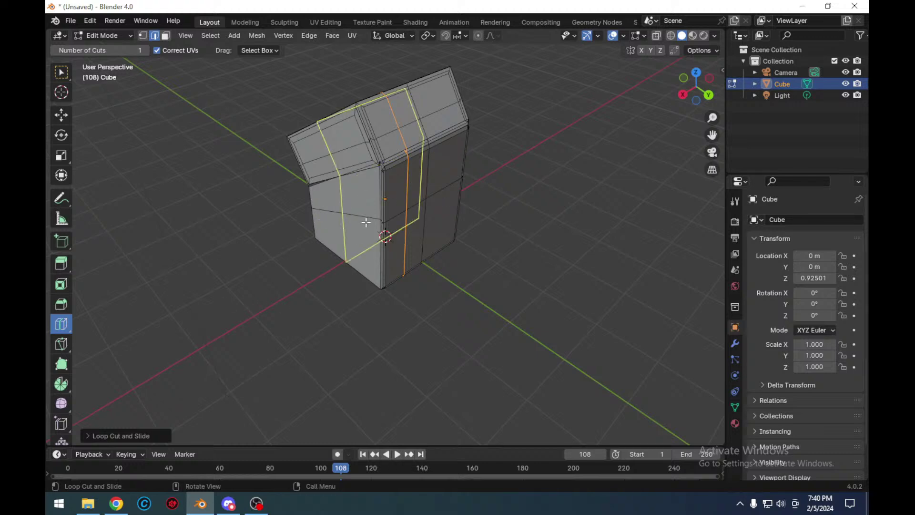
- Add more loop cuts on the sloped top, making four lengthwise strips with crosswise cuts at the middle and near the high end
{"action": "left_click", "coordinate": [66, 327]}
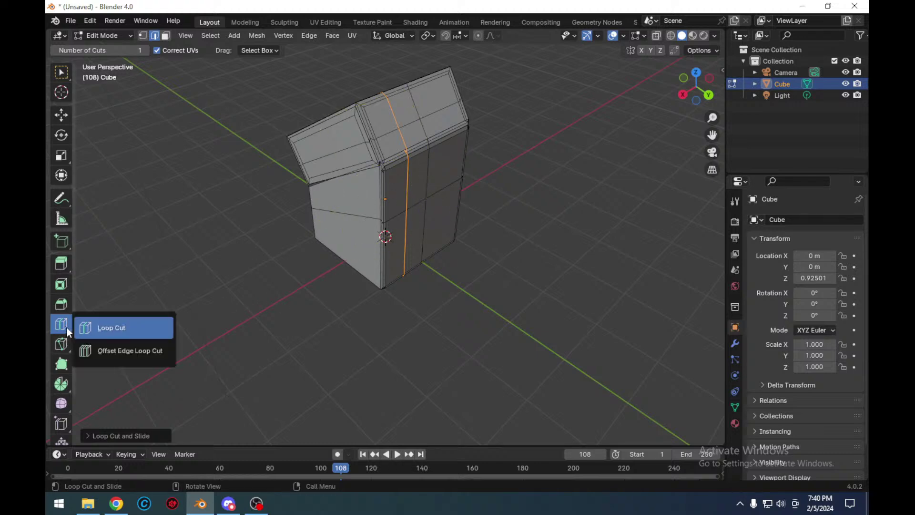
{"action": "left_click", "coordinate": [66, 326]}
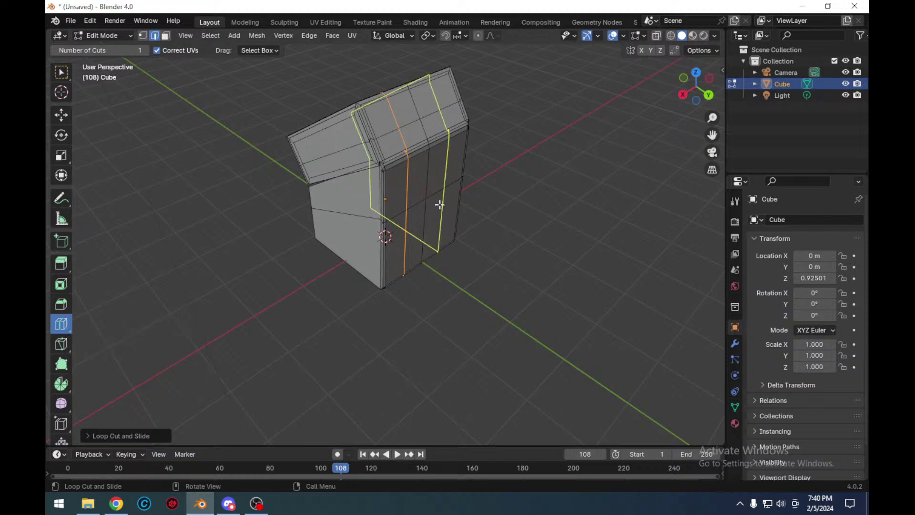
{"action": "middle_click_drag", "start_coordinate": [530, 204], "coordinate": [387, 190]}
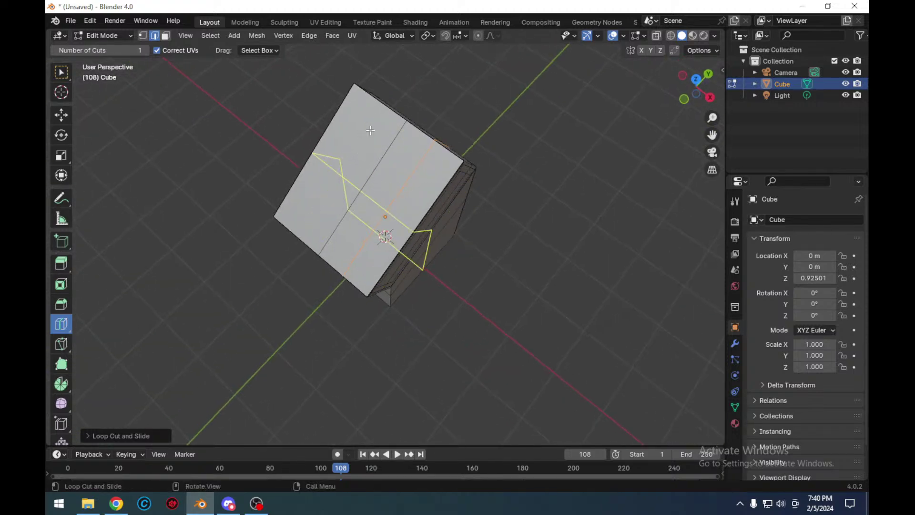
{"action": "left_click_drag", "start_coordinate": [369, 128], "coordinate": [374, 123]}
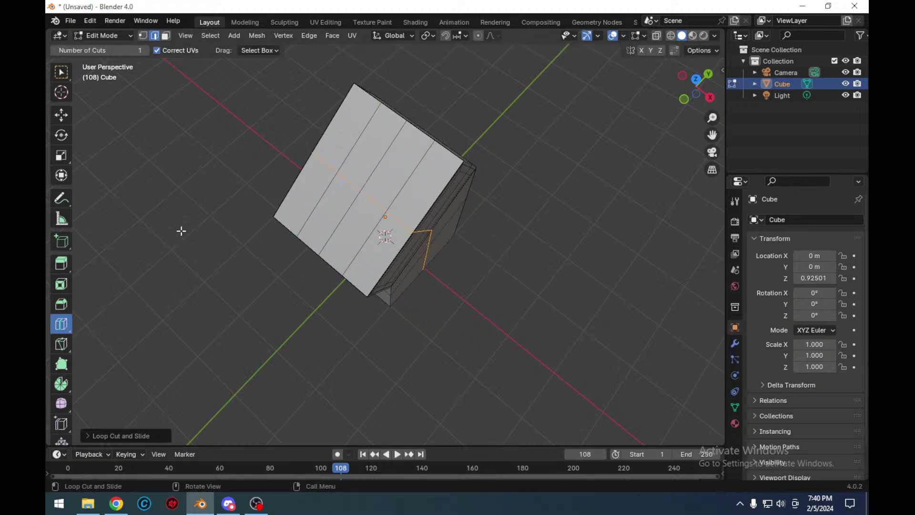
{"action": "left_click", "coordinate": [166, 37]}
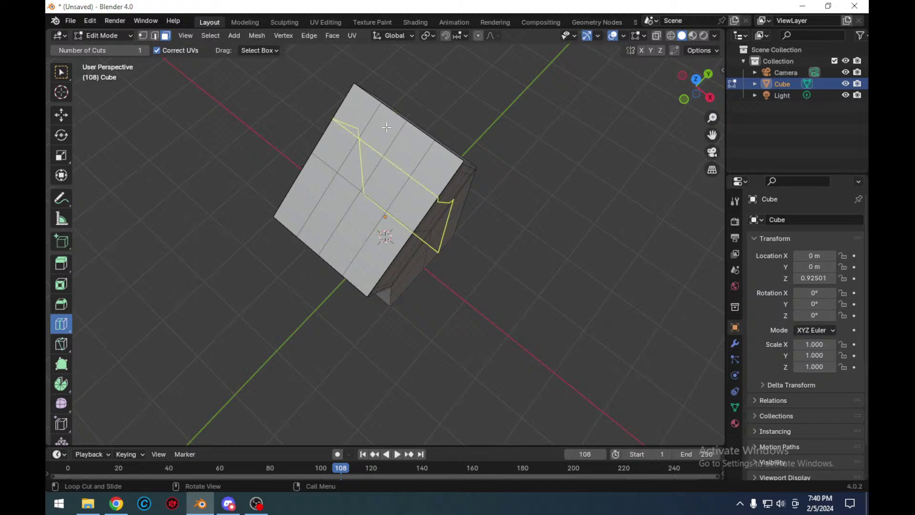
{"action": "left_click_drag", "start_coordinate": [384, 127], "coordinate": [373, 108]}
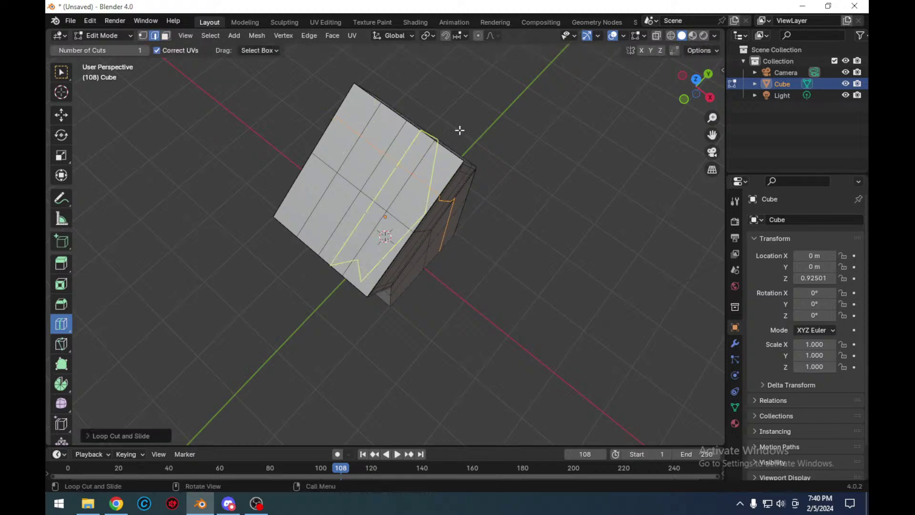
- Select the corner face at the sloped top's low end in face mode and move it up along Z
{"action": "middle_click_drag", "start_coordinate": [508, 216], "coordinate": [443, 275]}
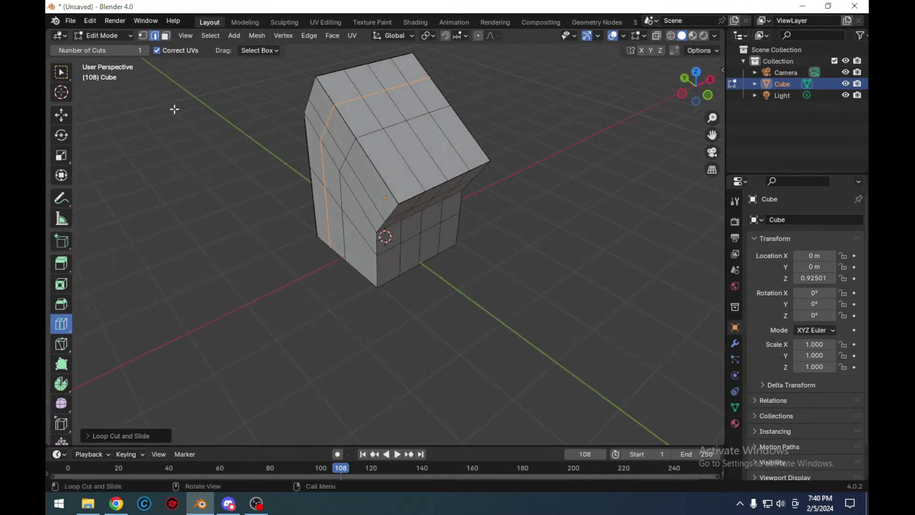
{"action": "left_click", "coordinate": [57, 115]}
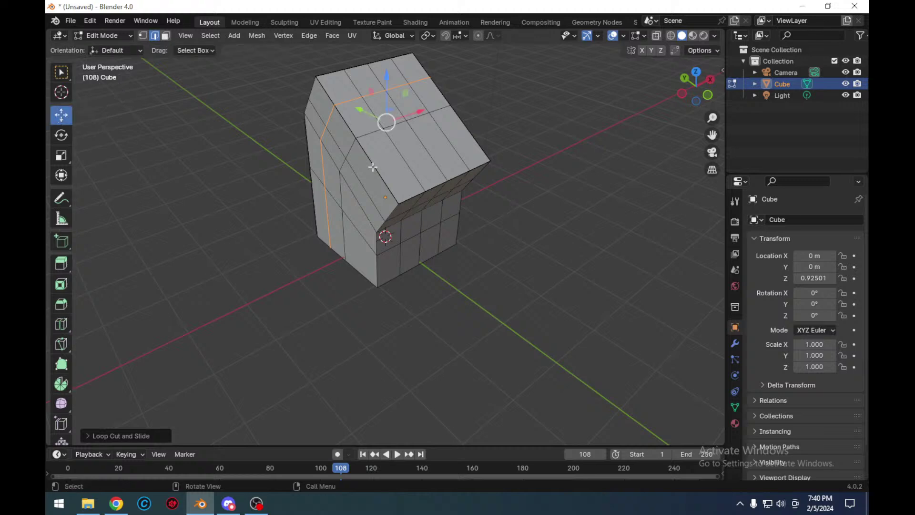
{"action": "left_click", "coordinate": [377, 169]}
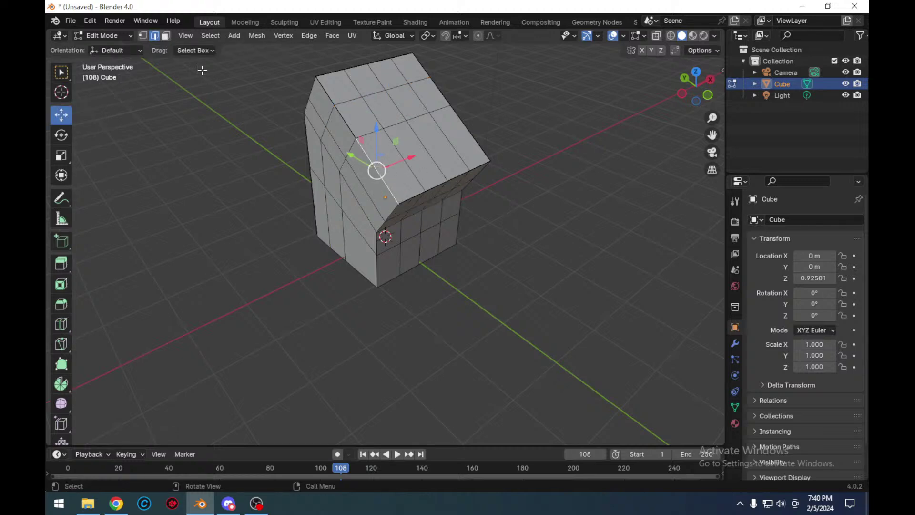
{"action": "left_click", "coordinate": [155, 35]}
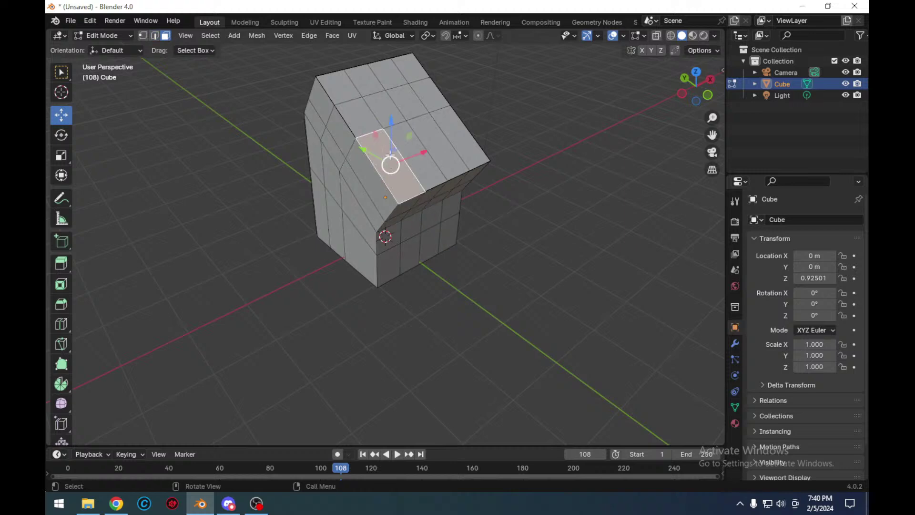
{"action": "left_click_drag", "start_coordinate": [390, 121], "coordinate": [390, 95]}
{"action": "middle_click_drag", "start_coordinate": [498, 155], "coordinate": [533, 178]}
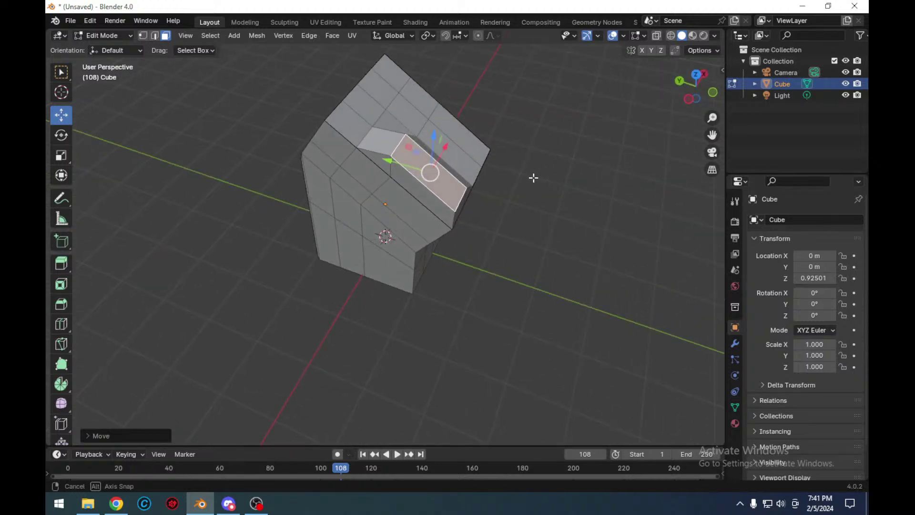
- Move the opposite corner face at the sloped top's low end slightly outward along X, and reselect the raised face
{"action": "left_click", "coordinate": [354, 126]}
{"action": "left_click", "coordinate": [391, 136]}
{"action": "left_click", "coordinate": [393, 126]}
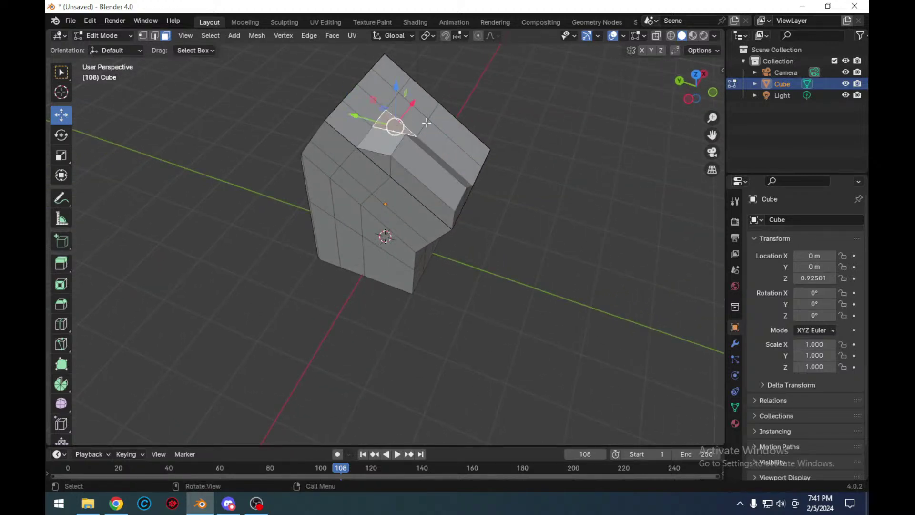
{"action": "left_click", "coordinate": [423, 121]}
{"action": "left_click", "coordinate": [457, 132]}
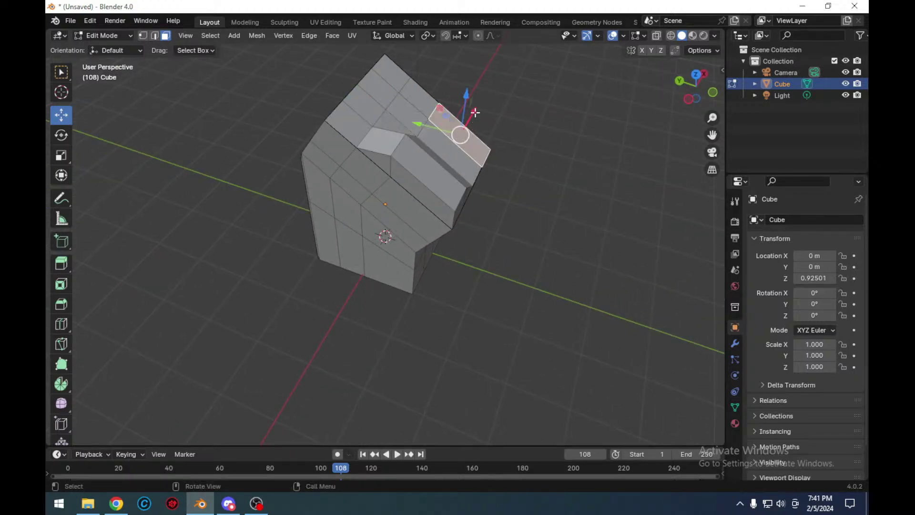
{"action": "left_click_drag", "start_coordinate": [475, 110], "coordinate": [482, 102]}
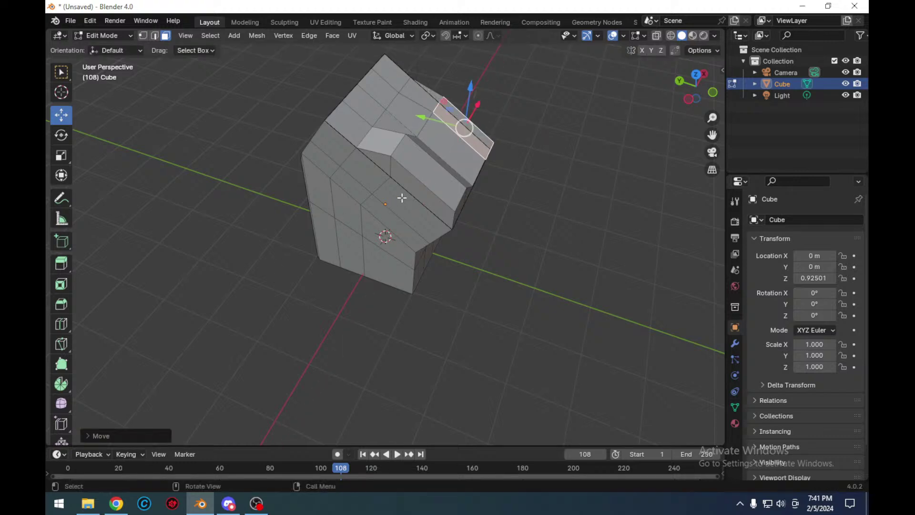
{"action": "left_click", "coordinate": [426, 176]}
- Try freehand Knife cuts criss-crossing the middle of the large side face
{"action": "middle_click_drag", "start_coordinate": [566, 249], "coordinate": [586, 226]}
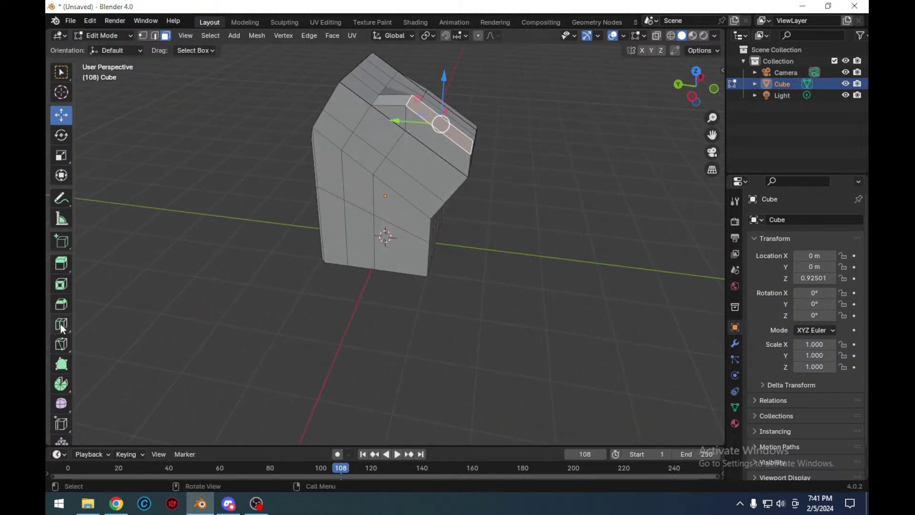
{"action": "left_click", "coordinate": [62, 344]}
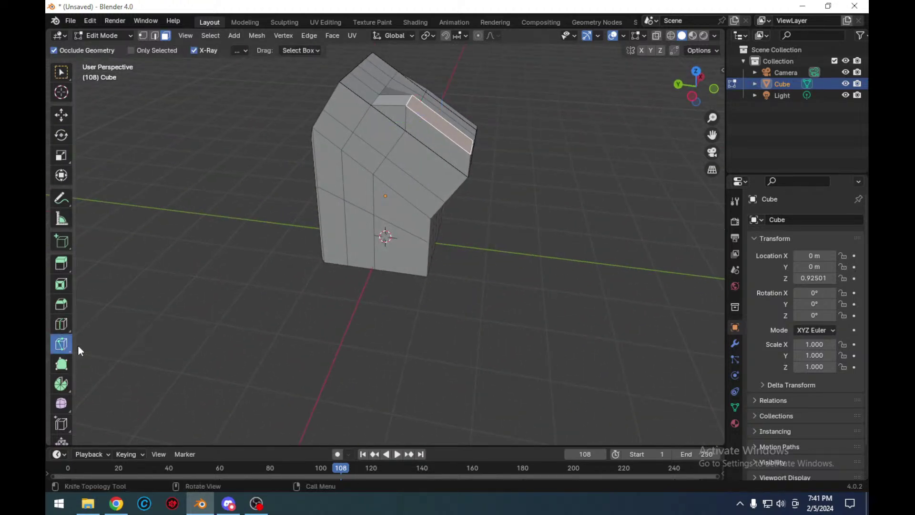
{"action": "left_click", "coordinate": [405, 130]}
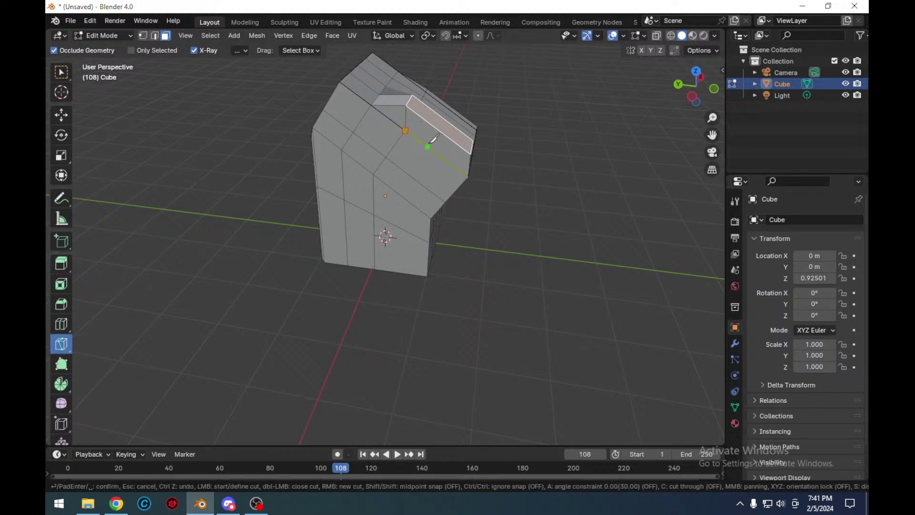
{"action": "left_click", "coordinate": [343, 187]}
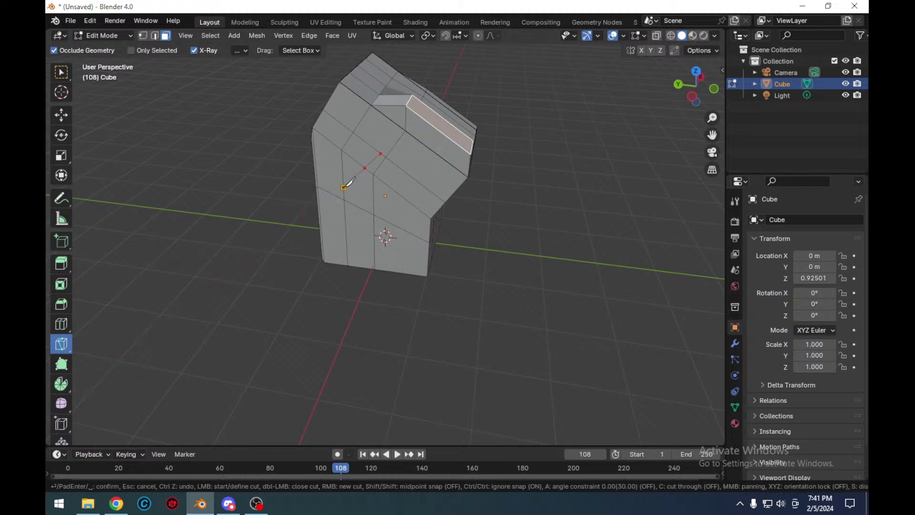
{"action": "left_click", "coordinate": [357, 207]}
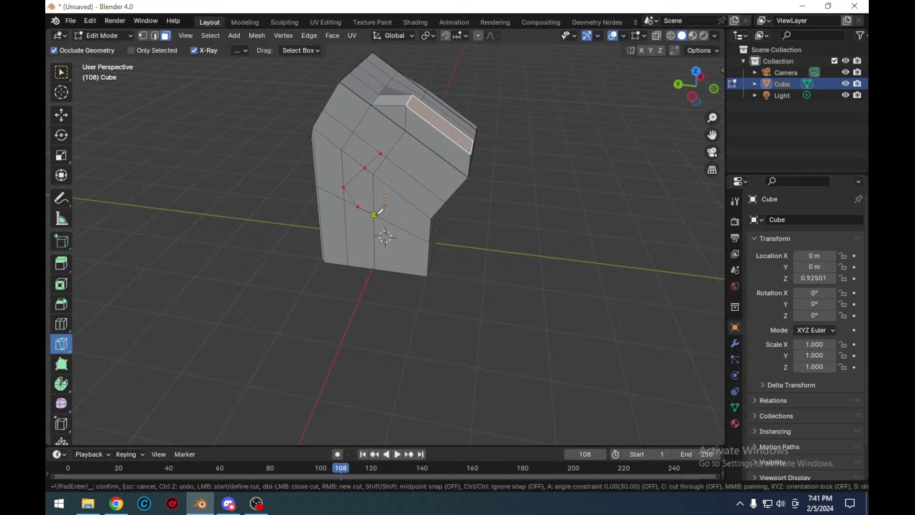
{"action": "left_click", "coordinate": [374, 215]}
{"action": "mouse_move", "coordinate": [391, 223]}
{"action": "left_mouse_down"}
{"action": "mouse_move", "coordinate": [354, 177]}
{"action": "mouse_move", "coordinate": [364, 193]}
{"action": "mouse_move", "coordinate": [345, 187]}
{"action": "mouse_move", "coordinate": [380, 199]}
{"action": "left_mouse_up"}
{"action": "left_click", "coordinate": [348, 162]}
{"action": "left_click", "coordinate": [339, 197]}
{"action": "left_click", "coordinate": [318, 180]}
{"action": "left_click", "coordinate": [379, 179]}
{"action": "left_click", "coordinate": [371, 146]}
{"action": "left_click", "coordinate": [369, 212]}
{"action": "left_click", "coordinate": [363, 183]}
{"action": "left_click", "coordinate": [405, 173]}
{"action": "left_click", "coordinate": [392, 236]}
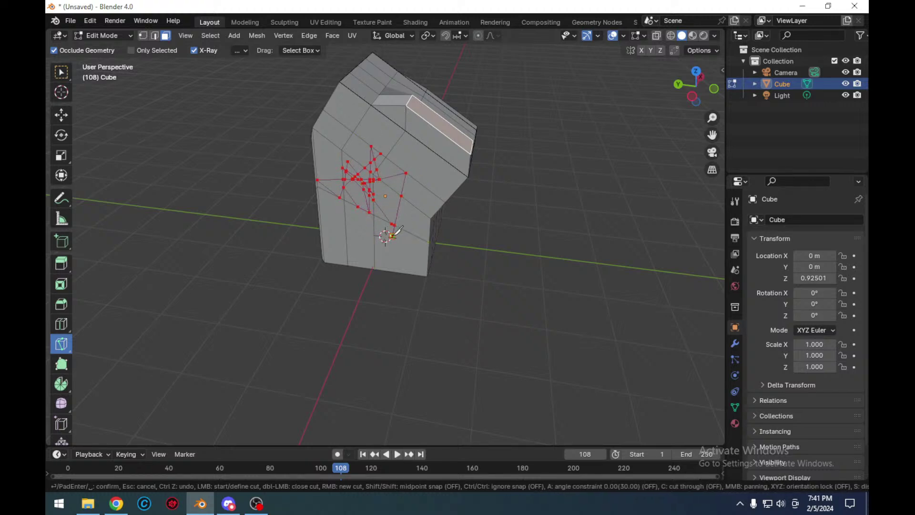
{"action": "left_click", "coordinate": [392, 148]}
{"action": "left_click", "coordinate": [370, 183]}
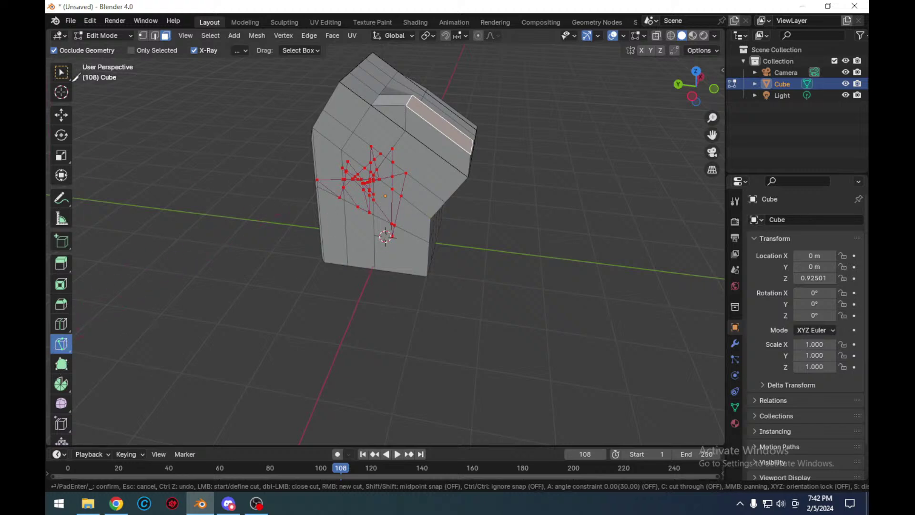
{"action": "left_click", "coordinate": [382, 207]}
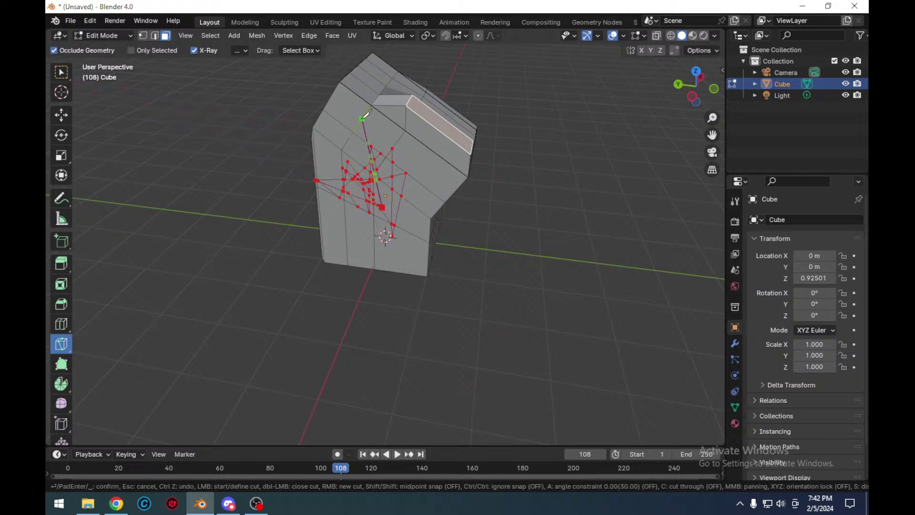
{"action": "key", "text": "Escape"}
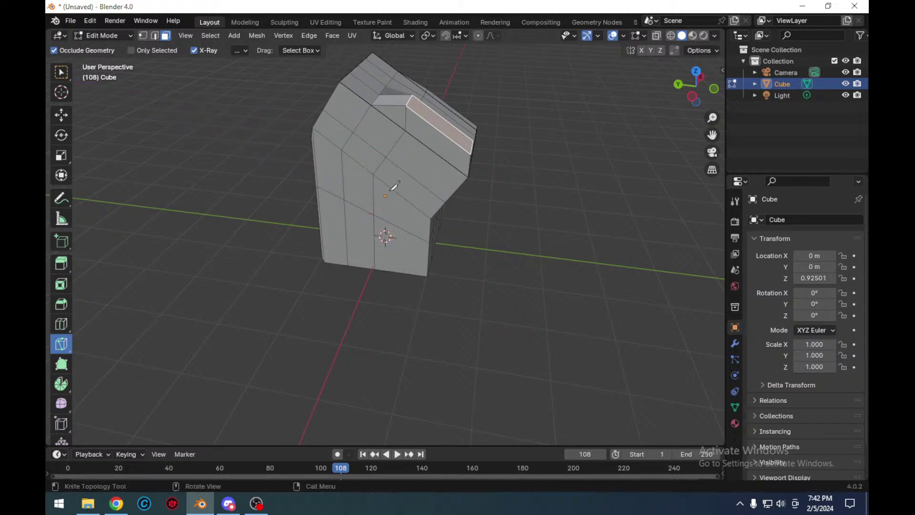
- Try a Knife cut from the raised strip's corner across the sloped top and down onto the side face
{"action": "left_click", "coordinate": [405, 104]}
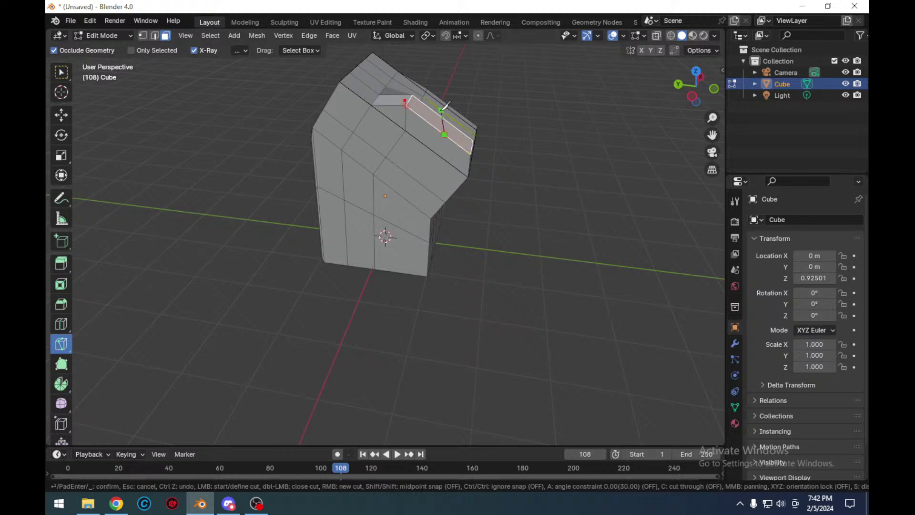
{"action": "left_click", "coordinate": [444, 117]}
{"action": "key", "text": "ctrl"}
{"action": "left_click", "coordinate": [457, 128]}
{"action": "left_click", "coordinate": [385, 143]}
{"action": "key", "text": "Return"}
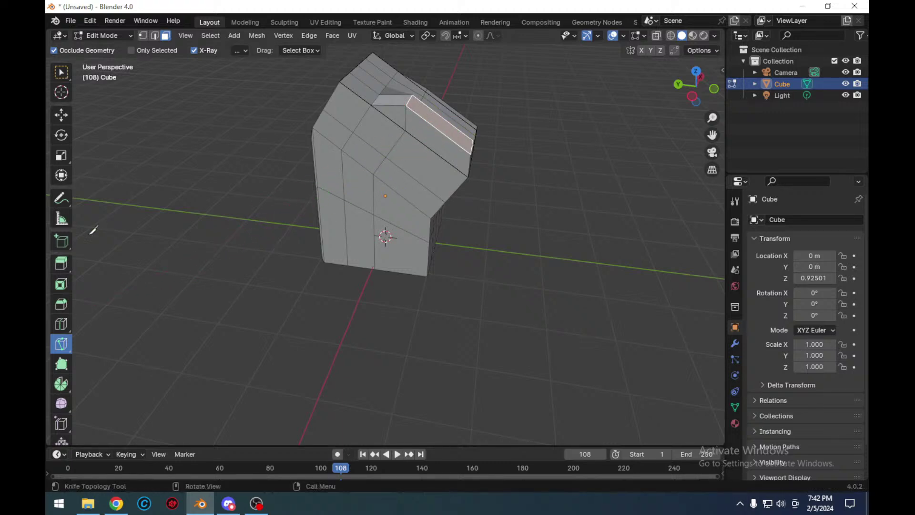
- Switch to the Bisect tool and try it on the raised strip's face and the small triangular face beside it
{"action": "left_click", "coordinate": [62, 347]}
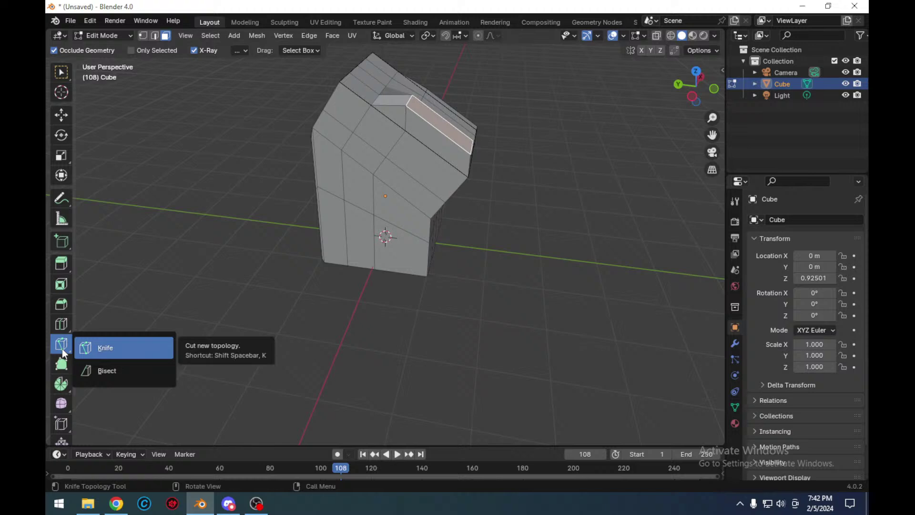
{"action": "left_click", "coordinate": [94, 367]}
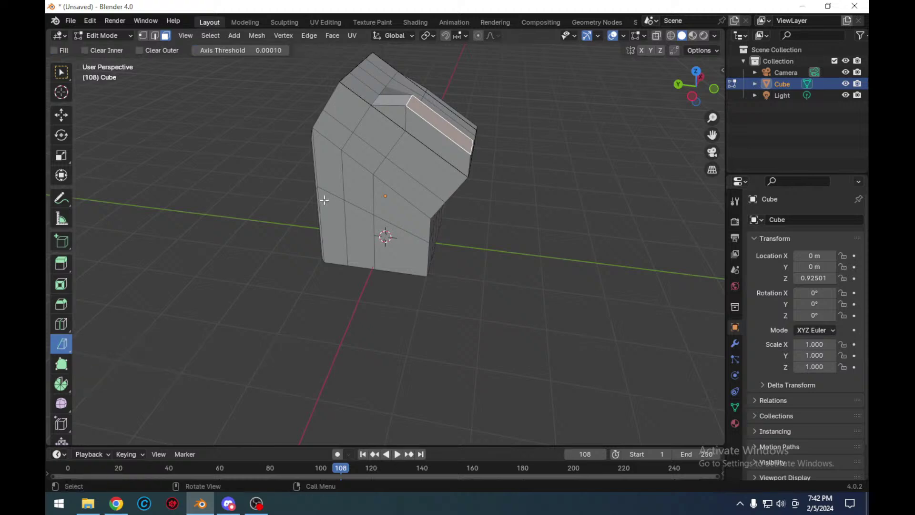
{"action": "left_click_drag", "start_coordinate": [349, 149], "coordinate": [376, 172]}
{"action": "mouse_move", "coordinate": [384, 116]}
{"action": "left_mouse_down"}
{"action": "mouse_move", "coordinate": [401, 110]}
{"action": "mouse_move", "coordinate": [388, 115]}
{"action": "left_mouse_up"}
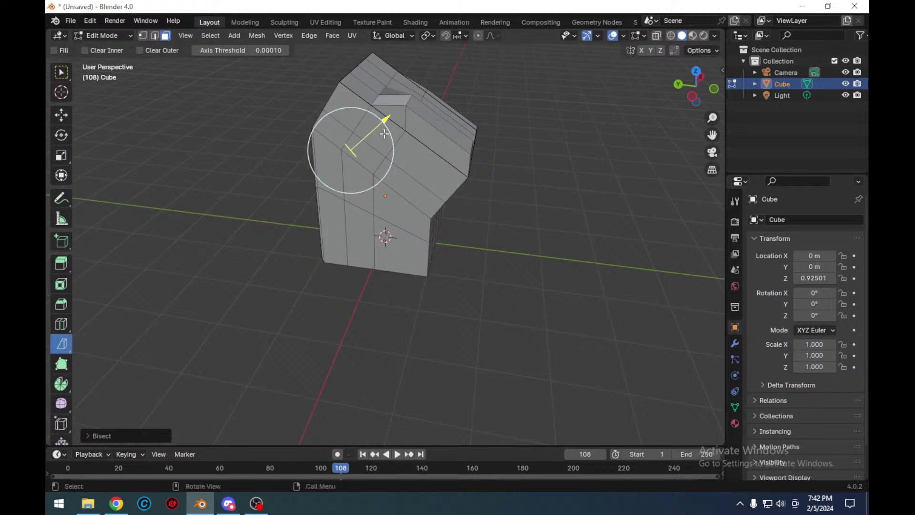
{"action": "left_click", "coordinate": [396, 113]}
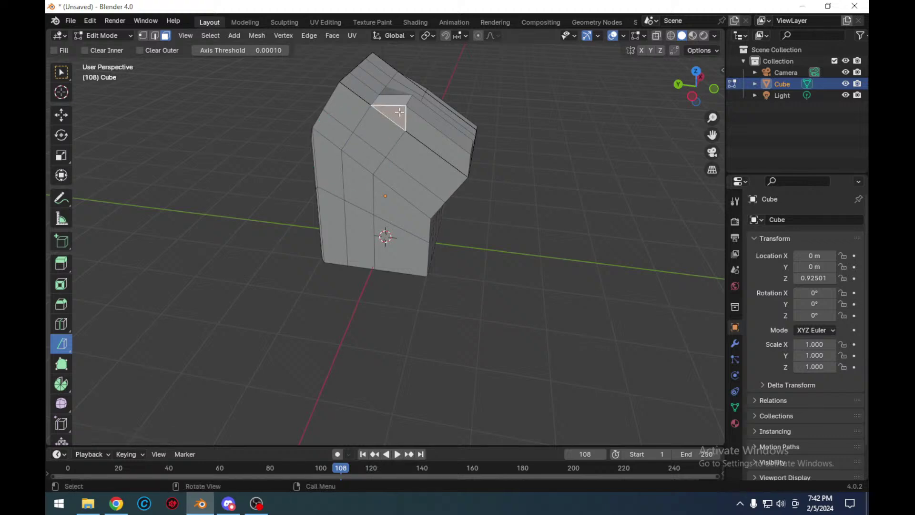
{"action": "left_click_drag", "start_coordinate": [400, 112], "coordinate": [444, 167]}
- Bisect the uppermost side face at the head's low end crosswise and shift the cut slightly toward the outer end
{"action": "left_click", "coordinate": [444, 167]}
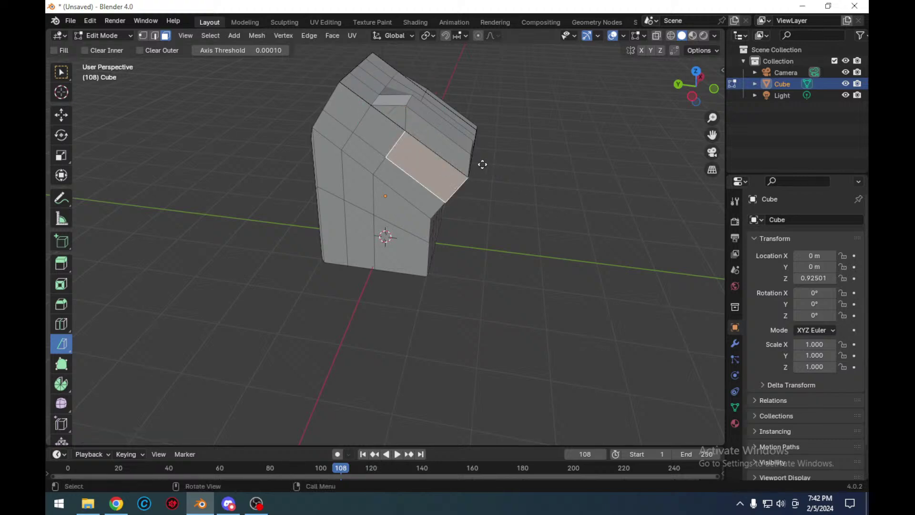
{"action": "scroll", "coordinate": [480, 164], "scroll_direction": "up", "scroll_amount": 2}
{"action": "mouse_move", "coordinate": [448, 104]}
{"action": "left_mouse_down"}
{"action": "mouse_move", "coordinate": [478, 156]}
{"action": "mouse_move", "coordinate": [426, 165]}
{"action": "mouse_move", "coordinate": [439, 157]}
{"action": "left_mouse_up"}
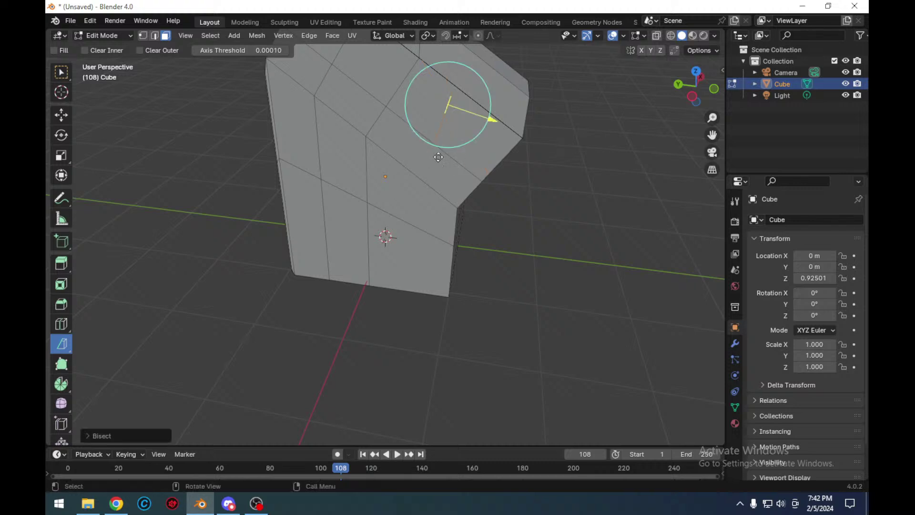
{"action": "left_click_drag", "start_coordinate": [490, 117], "coordinate": [500, 139]}
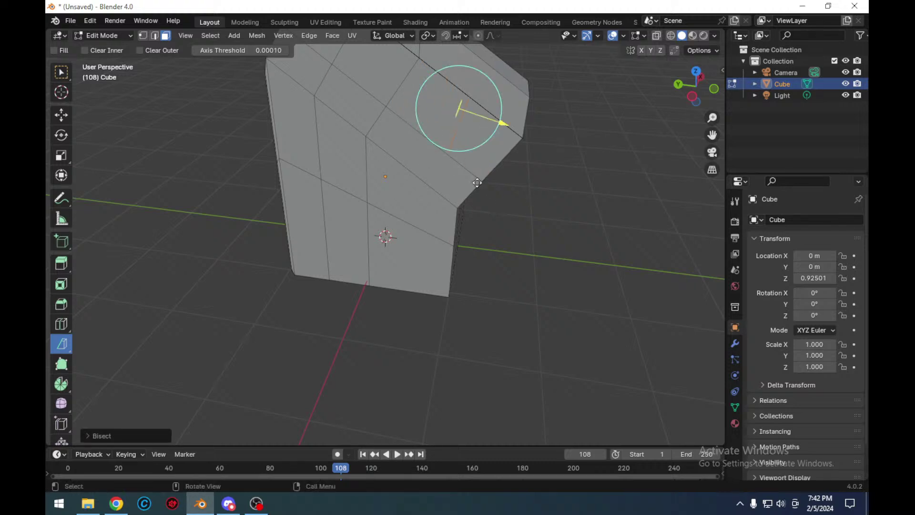
- Bisect the narrow side face just below the first cut crosswise and adjust the position of the cutting plane
{"action": "left_click", "coordinate": [441, 186]}
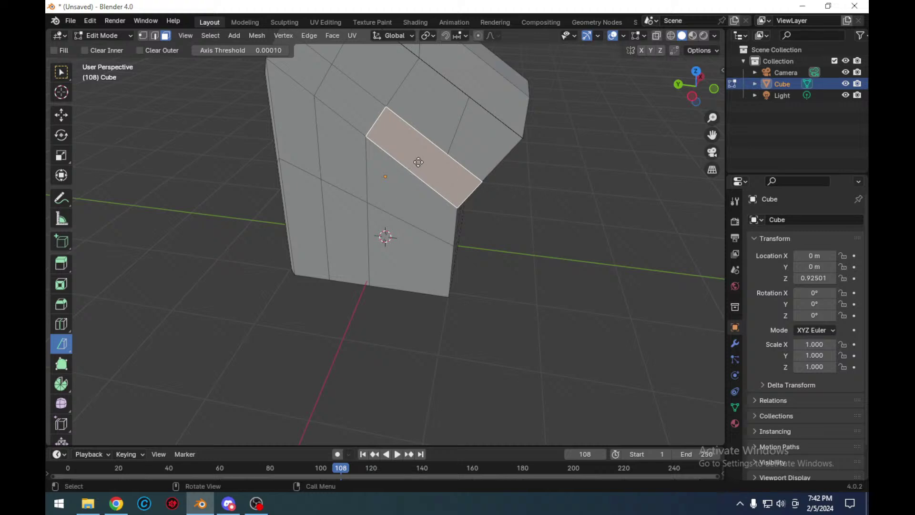
{"action": "left_click", "coordinate": [419, 153]}
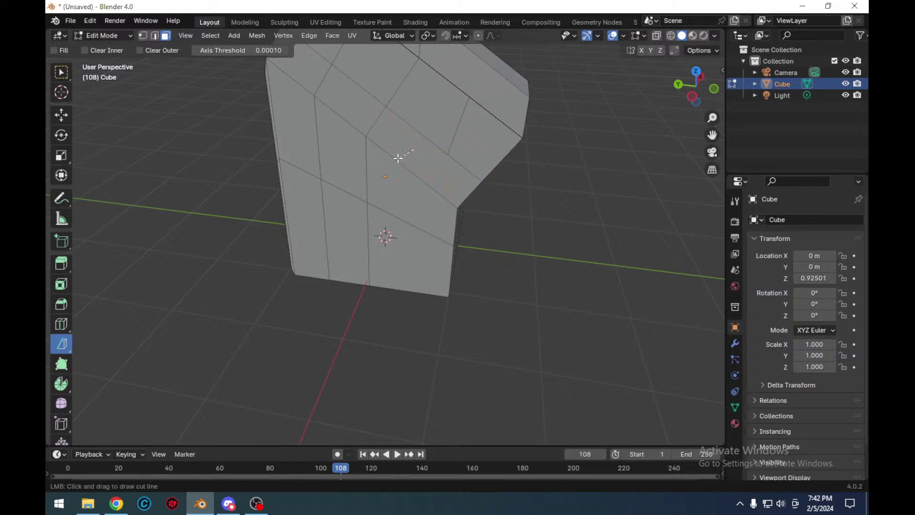
{"action": "left_click_drag", "start_coordinate": [398, 158], "coordinate": [394, 141]}
{"action": "left_click_drag", "start_coordinate": [407, 160], "coordinate": [468, 188]}
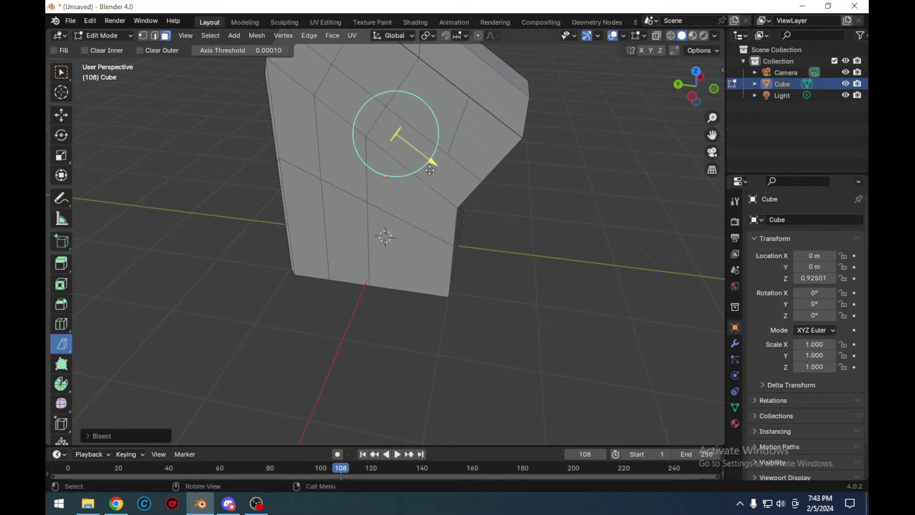
{"action": "left_click_drag", "start_coordinate": [429, 165], "coordinate": [450, 179]}
- Select the four-sided face below the second cut and try connected Knife cuts between its edges and corner
{"action": "left_click", "coordinate": [417, 213]}
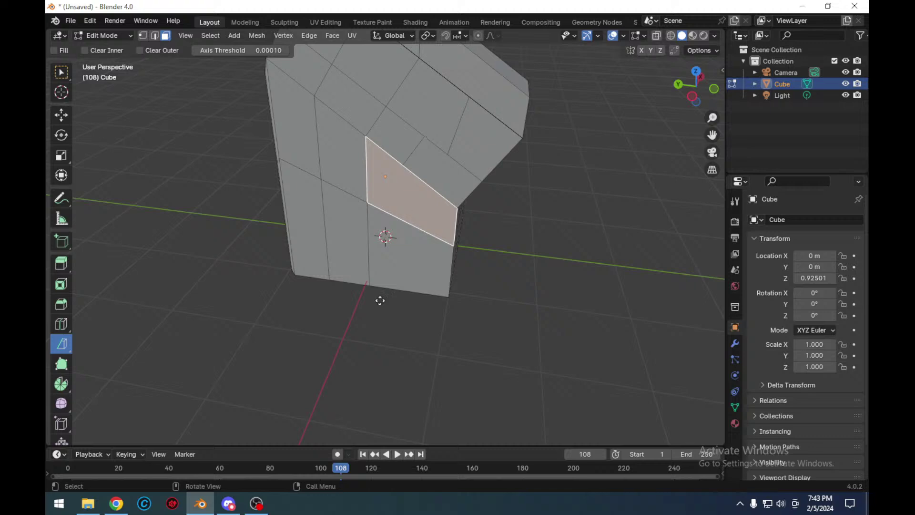
{"action": "left_click", "coordinate": [63, 347]}
{"action": "left_click", "coordinate": [65, 345]}
{"action": "left_click", "coordinate": [98, 346]}
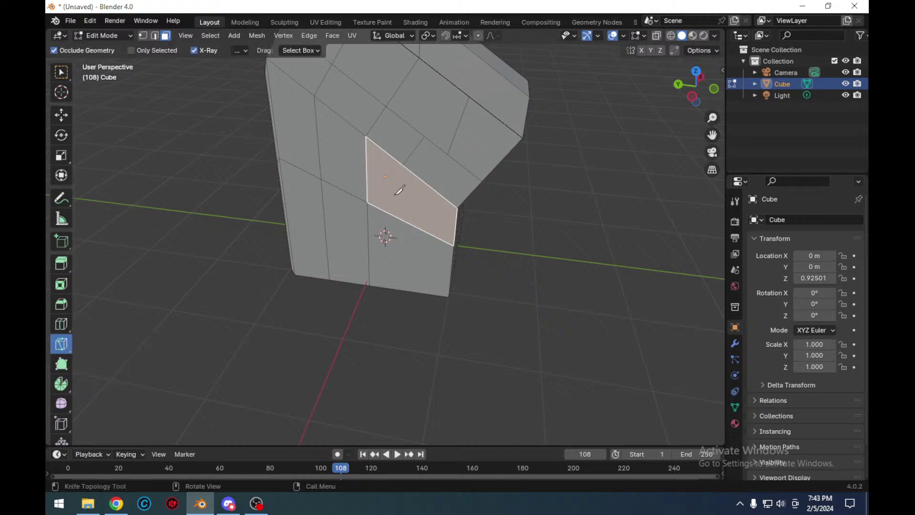
{"action": "left_click", "coordinate": [399, 218]}
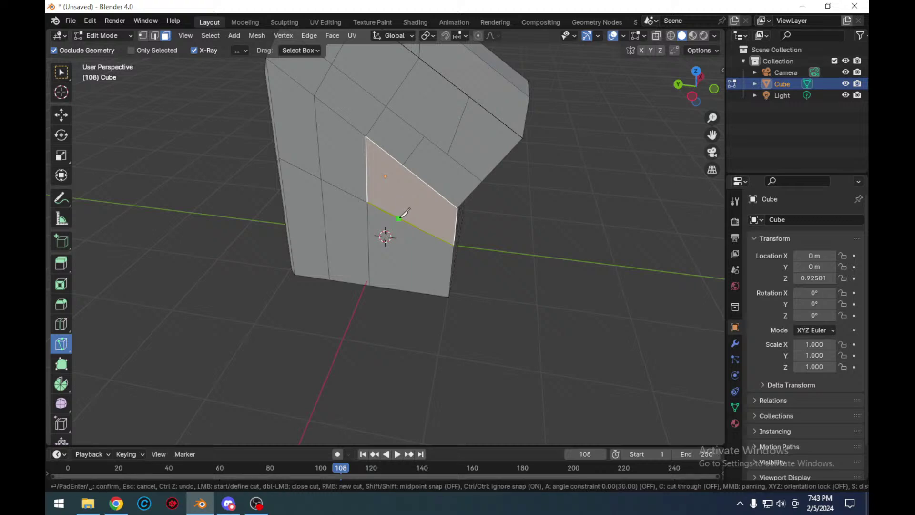
{"action": "left_click", "coordinate": [417, 175]}
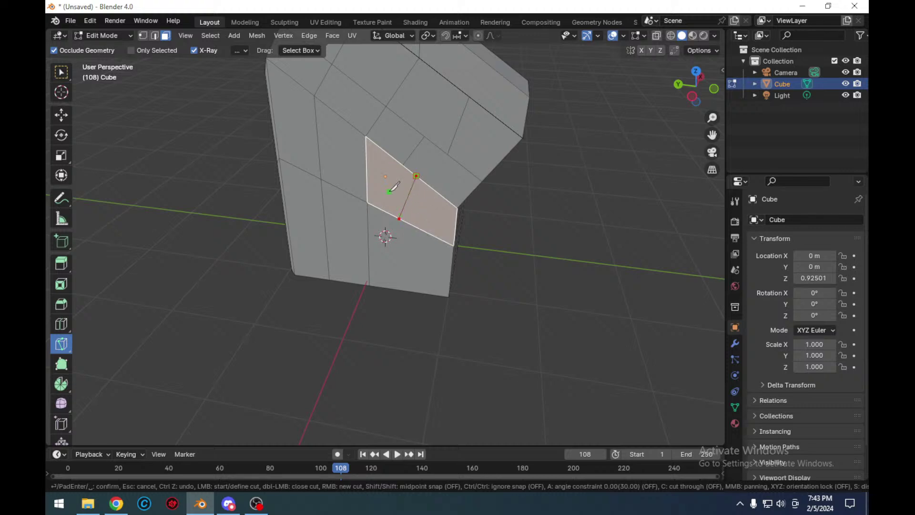
{"action": "left_click", "coordinate": [416, 175]}
{"action": "left_click", "coordinate": [367, 179]}
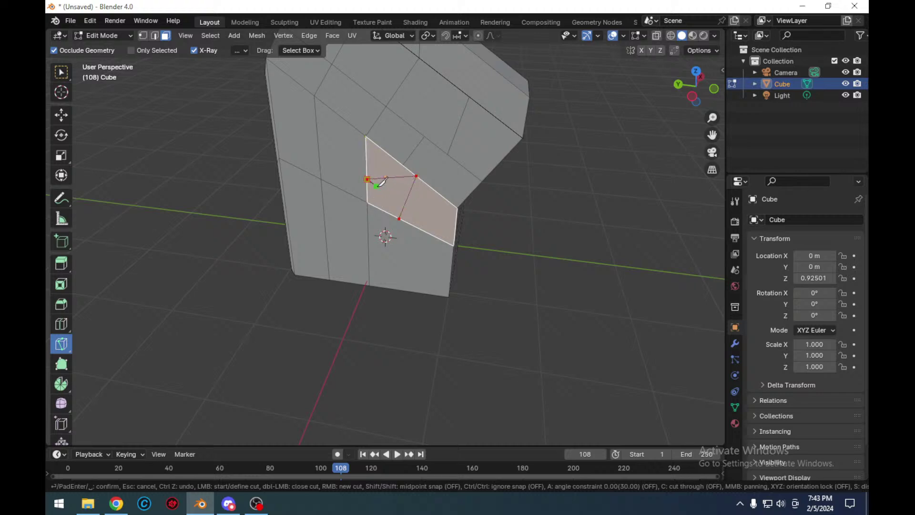
{"action": "left_click", "coordinate": [402, 216]}
{"action": "left_click", "coordinate": [457, 208]}
{"action": "left_click", "coordinate": [417, 176]}
{"action": "left_click", "coordinate": [458, 207]}
{"action": "key", "text": "Escape"}
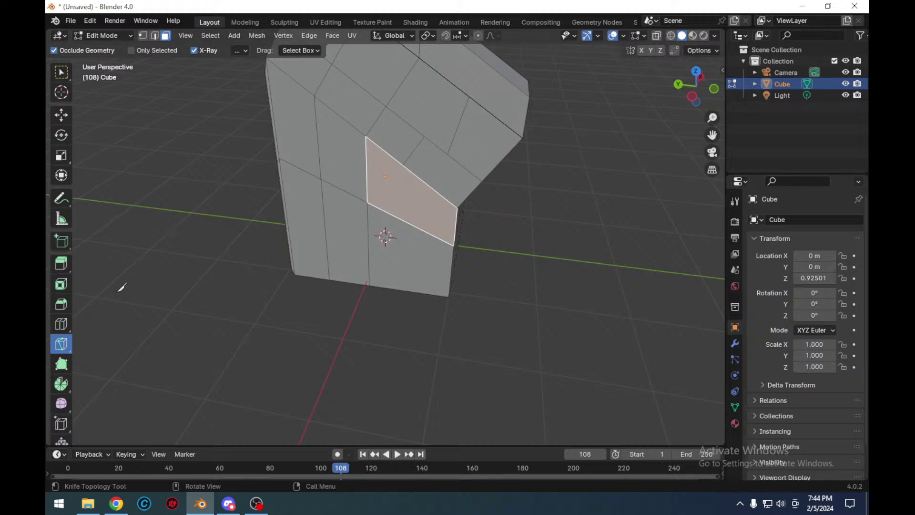
- Use Poly Build in vertex select mode to move the side's inner vertex at the bend slightly outward
{"action": "left_click", "coordinate": [66, 364]}
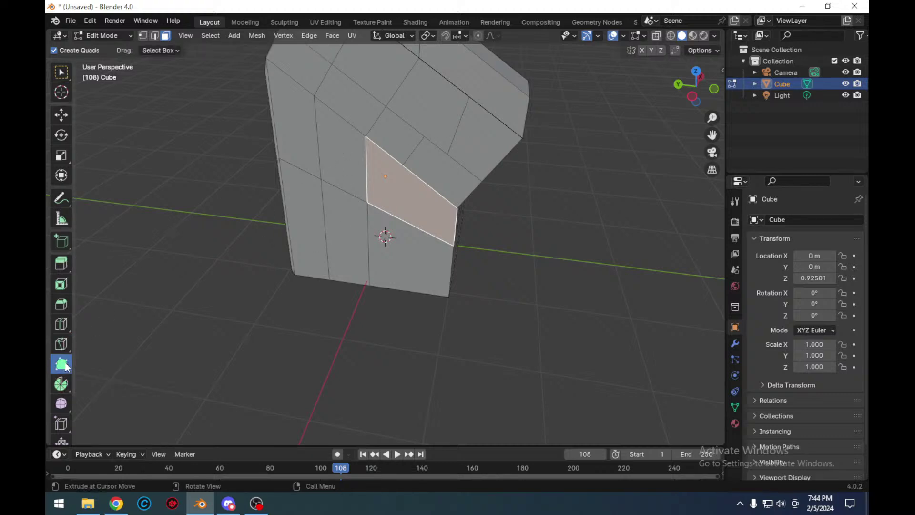
{"action": "left_click_drag", "start_coordinate": [429, 138], "coordinate": [403, 168]}
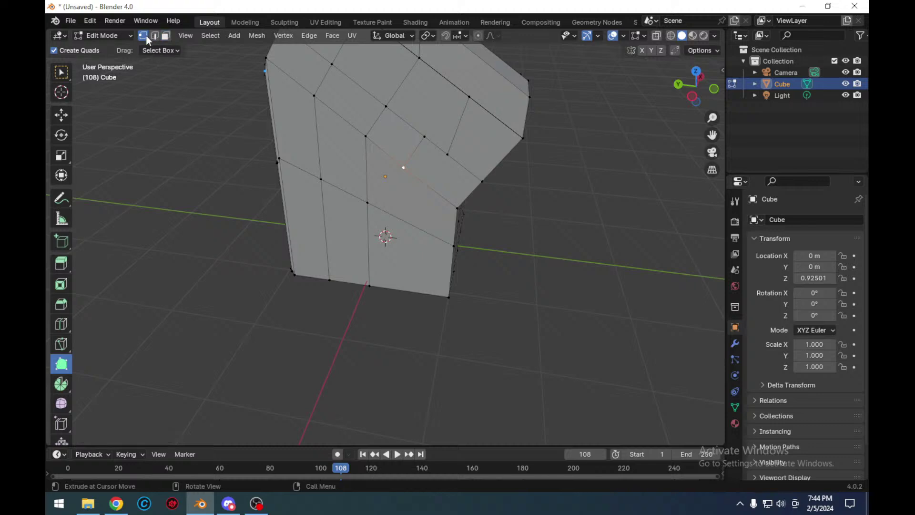
{"action": "mouse_move", "coordinate": [352, 137]}
{"action": "left_mouse_down"}
{"action": "mouse_move", "coordinate": [371, 150]}
{"action": "mouse_move", "coordinate": [349, 138]}
{"action": "mouse_move", "coordinate": [346, 152]}
{"action": "mouse_move", "coordinate": [350, 137]}
{"action": "mouse_move", "coordinate": [378, 145]}
{"action": "mouse_move", "coordinate": [345, 152]}
{"action": "left_mouse_up"}
- Enable vertex and face selection together and use Poly Build to reshape the vertices along the side's lower diagonal edge
{"action": "left_click", "coordinate": [166, 36]}
{"action": "left_click", "coordinate": [343, 150]}
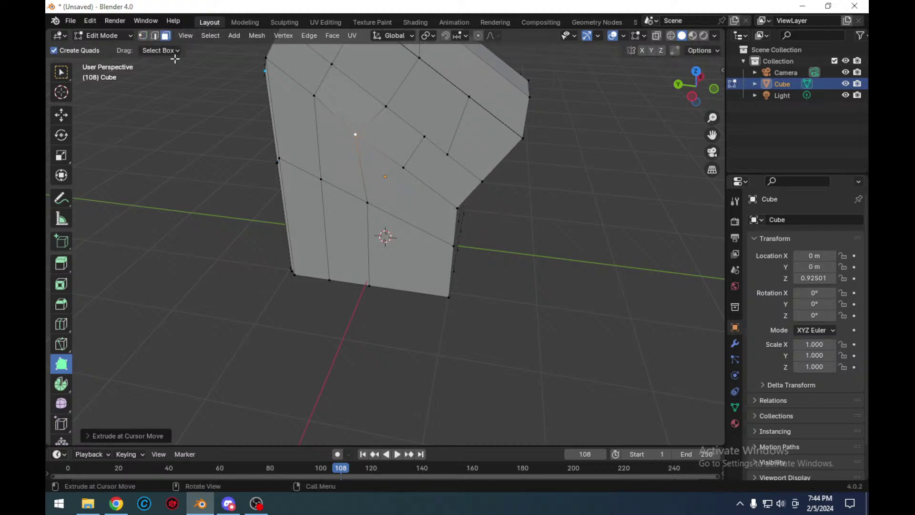
{"action": "key", "text": "shift+1"}
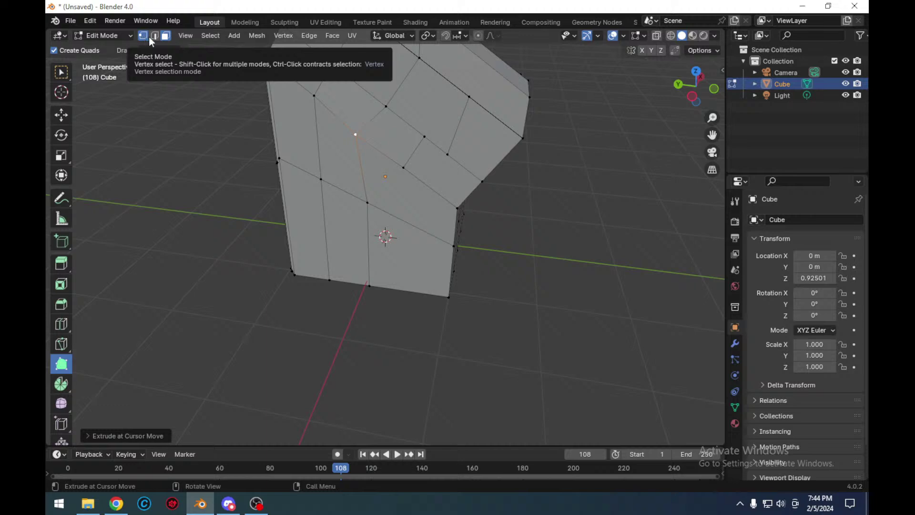
{"action": "left_click", "coordinate": [317, 187]}
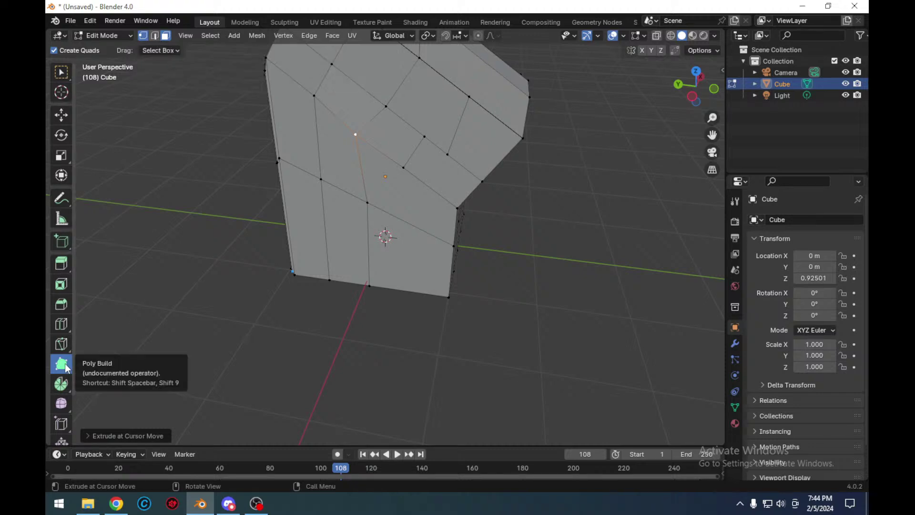
{"action": "left_click_drag", "start_coordinate": [455, 207], "coordinate": [410, 193]}
{"action": "left_click", "coordinate": [409, 166]}
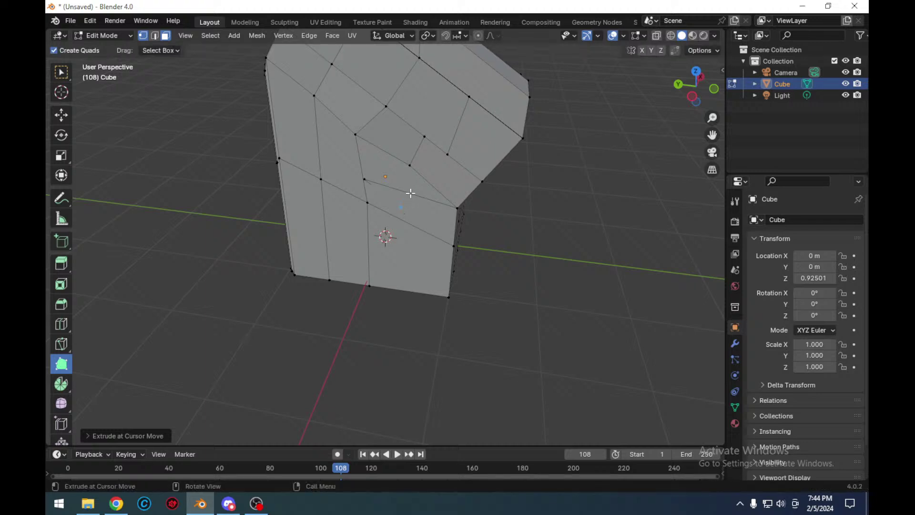
- Reposition more side vertices around the middle faces with Poly Build, opening a gap beside the second bisect cut
{"action": "left_click_drag", "start_coordinate": [382, 110], "coordinate": [409, 165]}
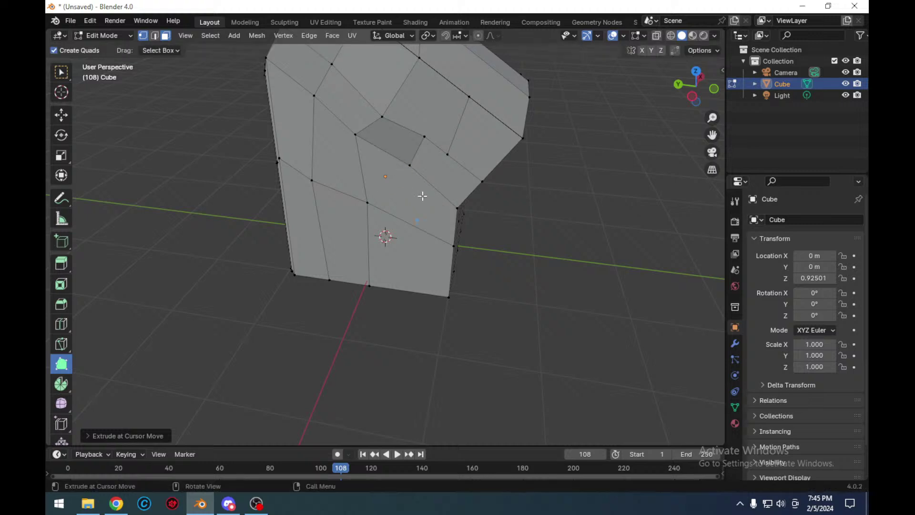
{"action": "left_click", "coordinate": [393, 193]}
{"action": "left_click", "coordinate": [392, 180]}
{"action": "right_click", "coordinate": [389, 189]}
{"action": "key", "text": "Escape"}
- Spin the current selection about the Z axis with 12 steps and reorient the spin plane
{"action": "left_click", "coordinate": [65, 385]}
{"action": "left_click_drag", "start_coordinate": [339, 197], "coordinate": [303, 265]}
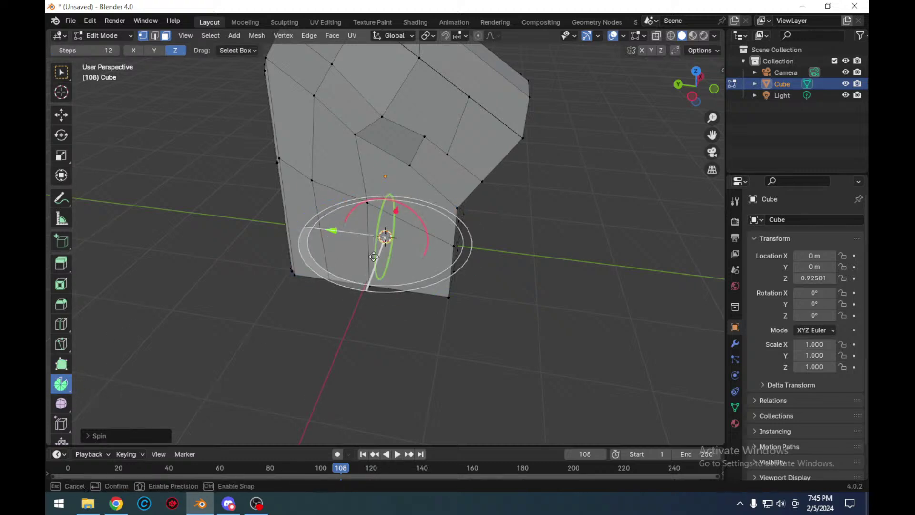
{"action": "left_click_drag", "start_coordinate": [373, 252], "coordinate": [393, 217]}
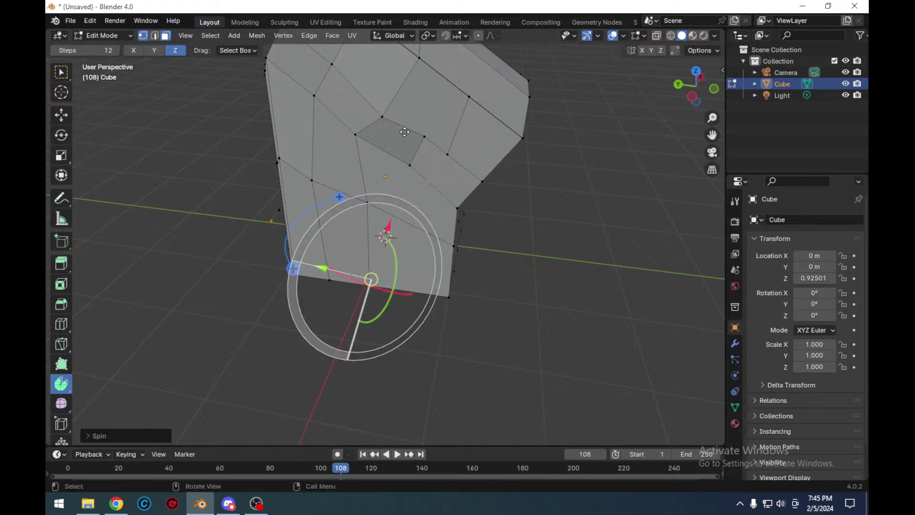
- In face select mode, spin a single top face beside the long edge around the Z axis into a round funnel with 12 steps
{"action": "middle_click_drag", "start_coordinate": [409, 130], "coordinate": [531, 187]}
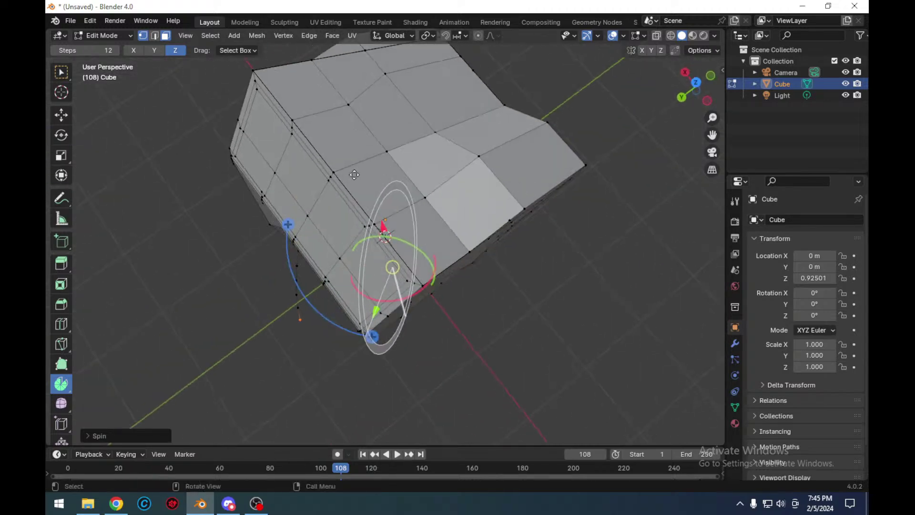
{"action": "left_click", "coordinate": [334, 171]}
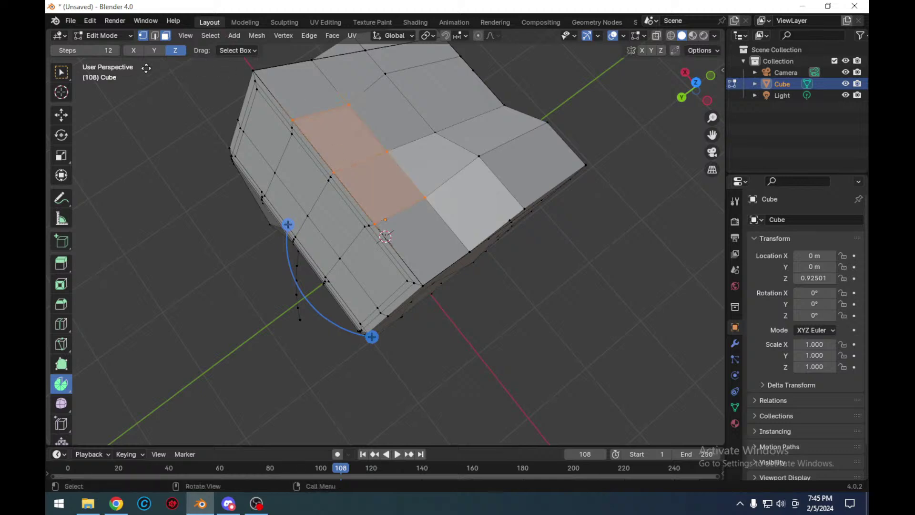
{"action": "left_click", "coordinate": [165, 36]}
{"action": "left_click", "coordinate": [370, 182]}
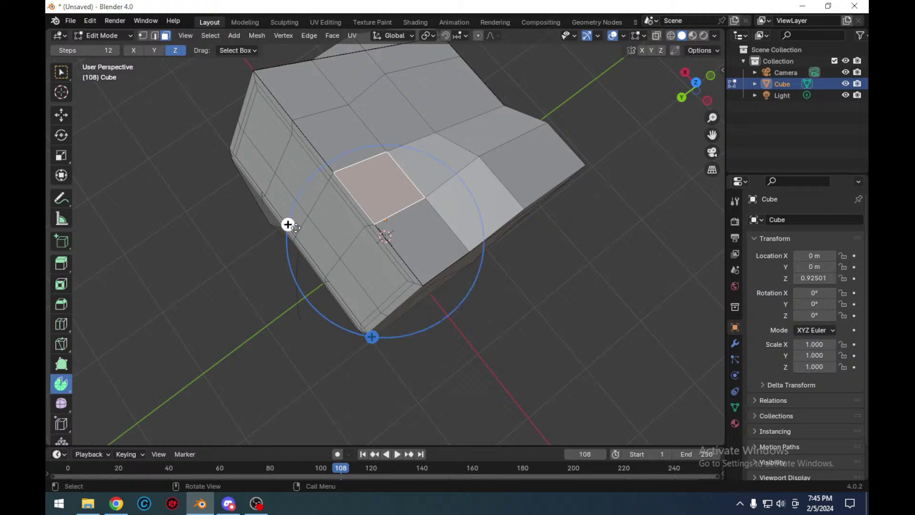
{"action": "left_click_drag", "start_coordinate": [288, 224], "coordinate": [91, 183]}
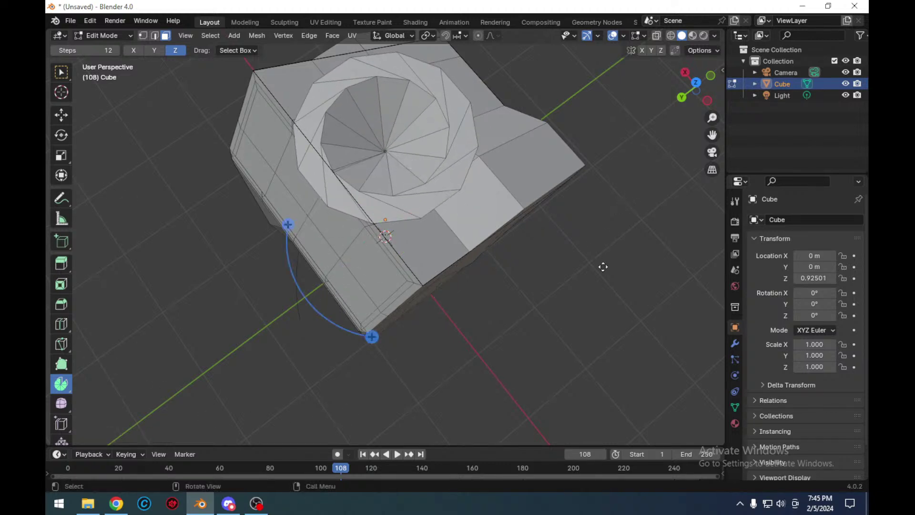
- Smooth the vertices of the sloped face in front of the funnel and widen that face with Edge Slide
{"action": "middle_click_drag", "start_coordinate": [602, 265], "coordinate": [718, 263]}
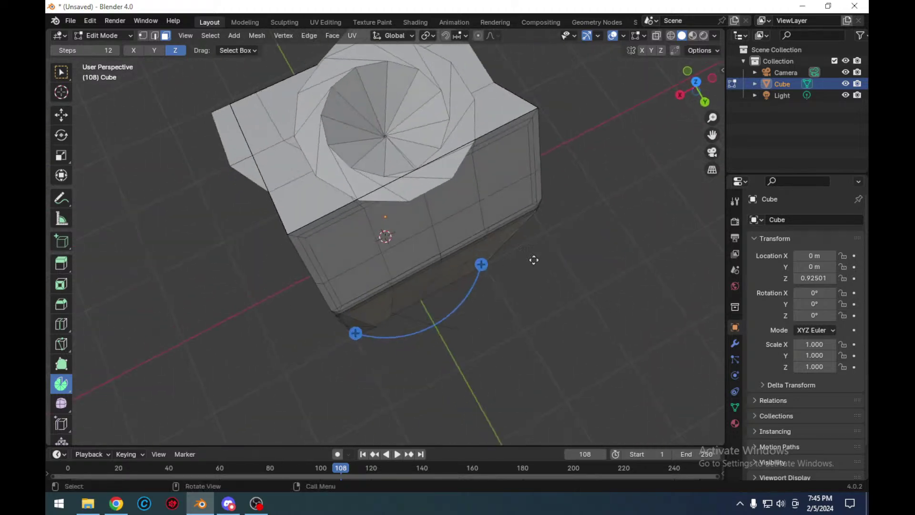
{"action": "scroll", "coordinate": [534, 259], "scroll_direction": "down", "scroll_amount": 3}
{"action": "middle_click_drag", "start_coordinate": [520, 245], "coordinate": [177, 198]}
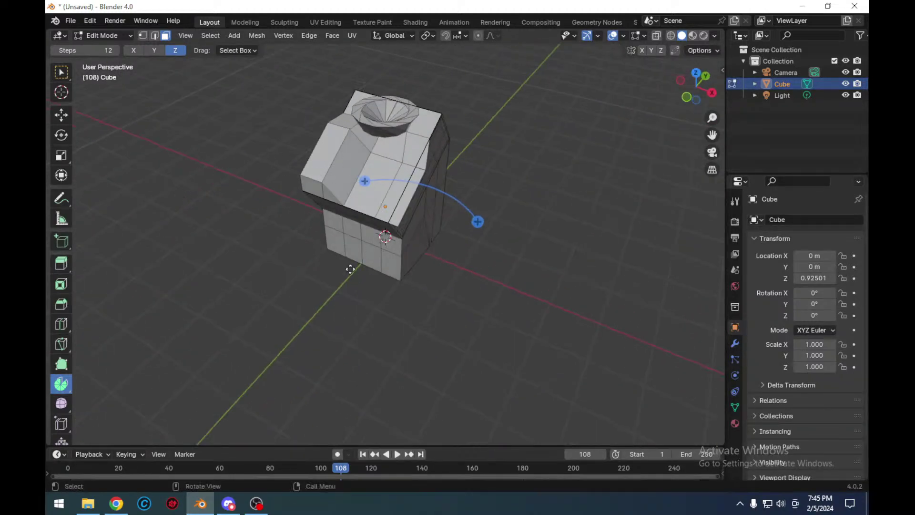
{"action": "left_click", "coordinate": [61, 405]}
{"action": "left_click", "coordinate": [397, 118]}
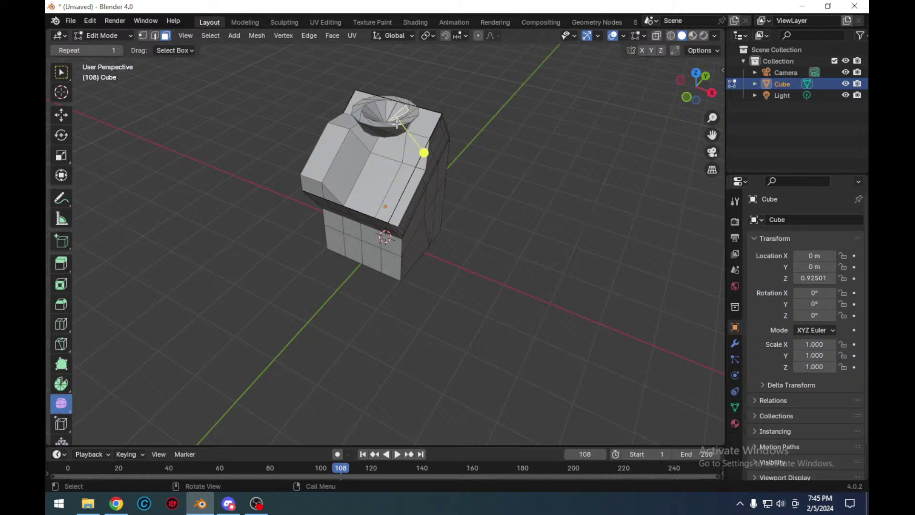
{"action": "left_click", "coordinate": [393, 147]}
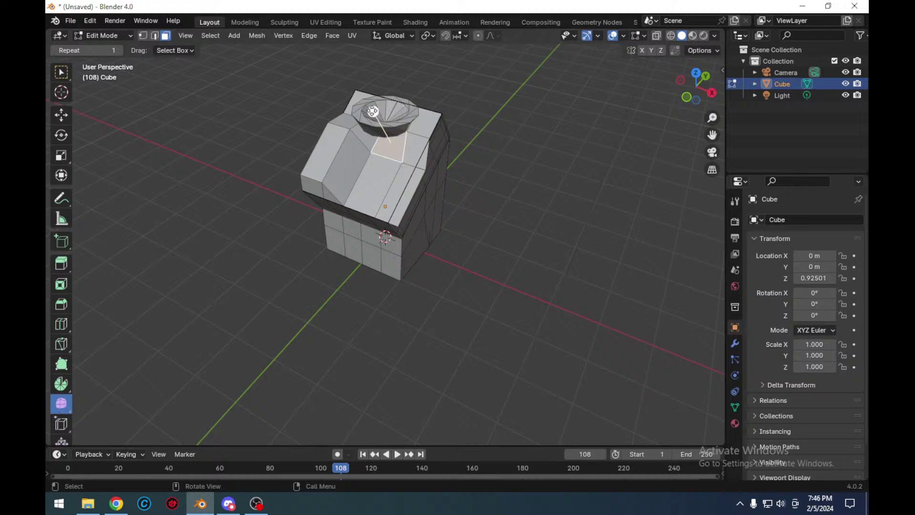
{"action": "left_click_drag", "start_coordinate": [388, 110], "coordinate": [496, 166]}
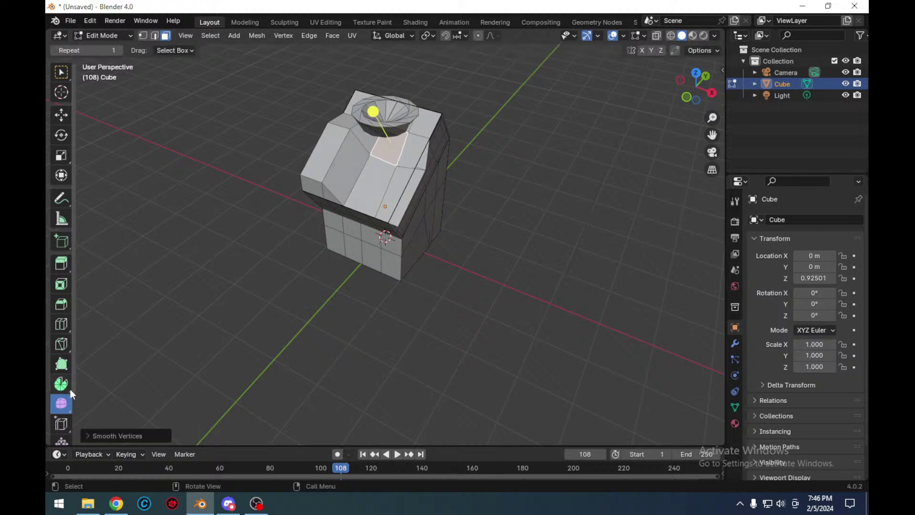
{"action": "left_click", "coordinate": [65, 424]}
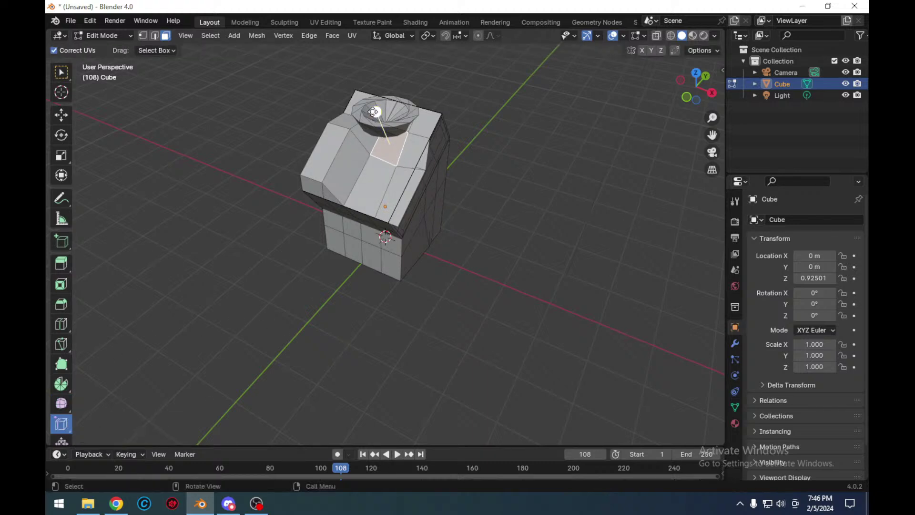
{"action": "left_click_drag", "start_coordinate": [376, 112], "coordinate": [361, 135]}
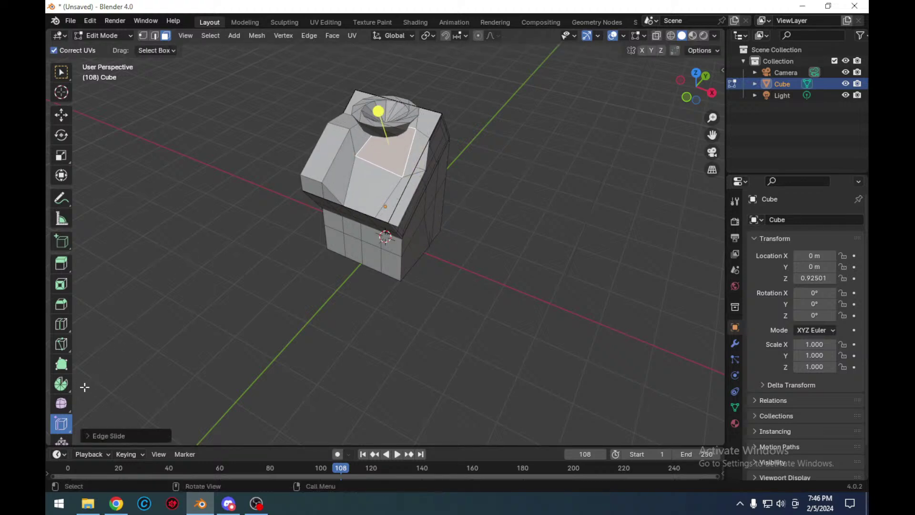
- Use Shrink/Fatten to slightly offset the face in front of the funnel and the sloped face below it
{"action": "scroll", "coordinate": [76, 363], "scroll_direction": "down", "scroll_amount": 1}
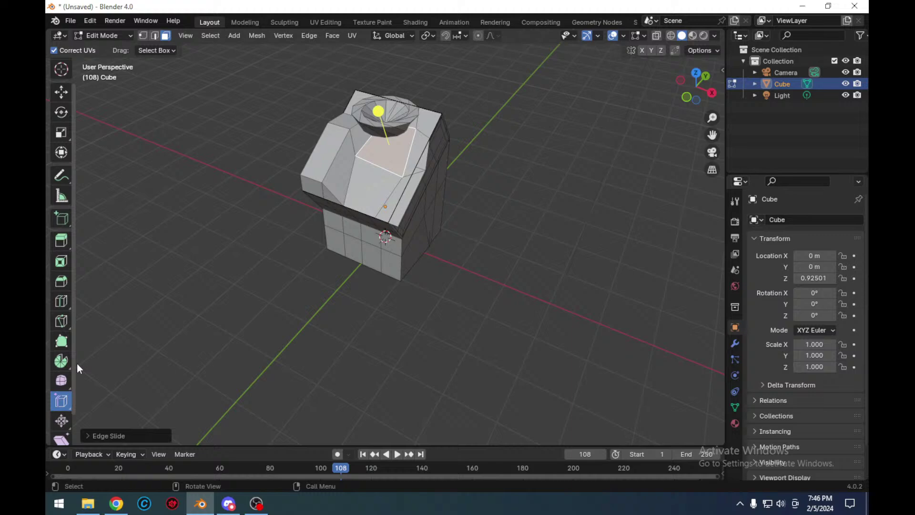
{"action": "left_click", "coordinate": [69, 409]}
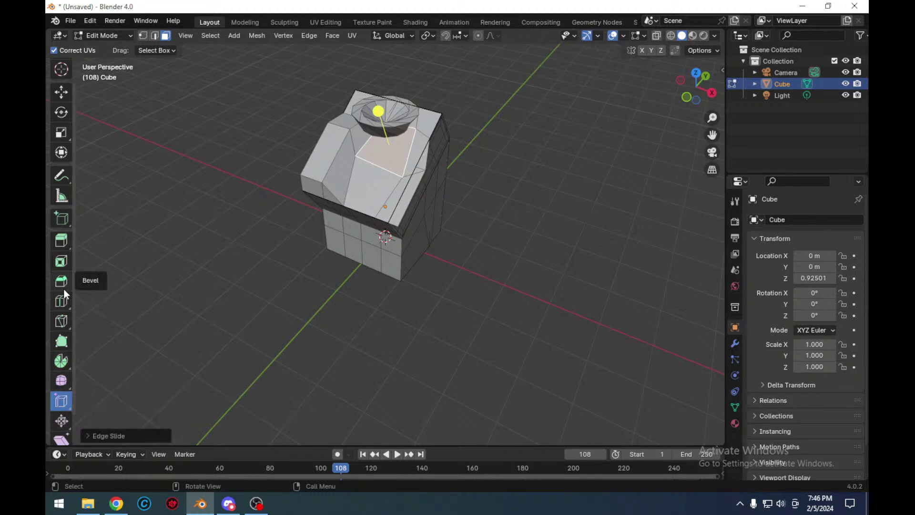
{"action": "scroll", "coordinate": [67, 396], "scroll_direction": "down", "scroll_amount": 1}
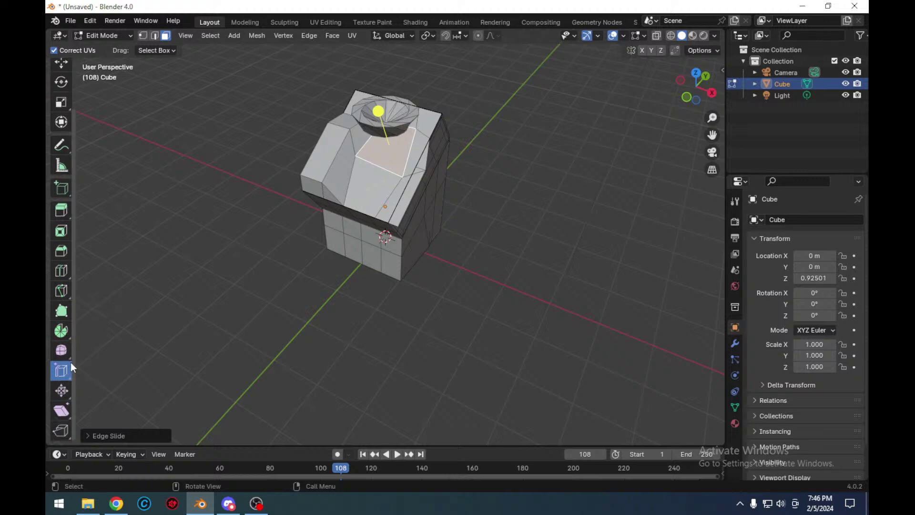
{"action": "left_click", "coordinate": [62, 391]}
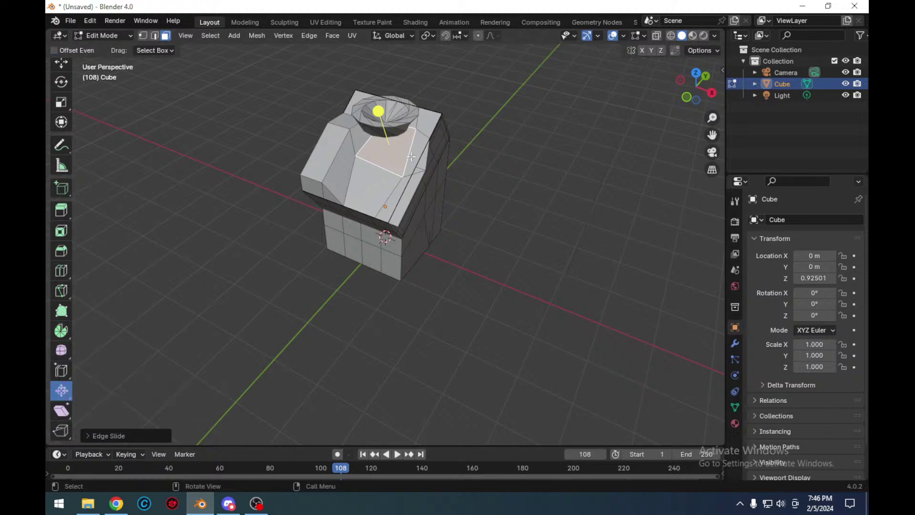
{"action": "left_click_drag", "start_coordinate": [378, 112], "coordinate": [380, 118]}
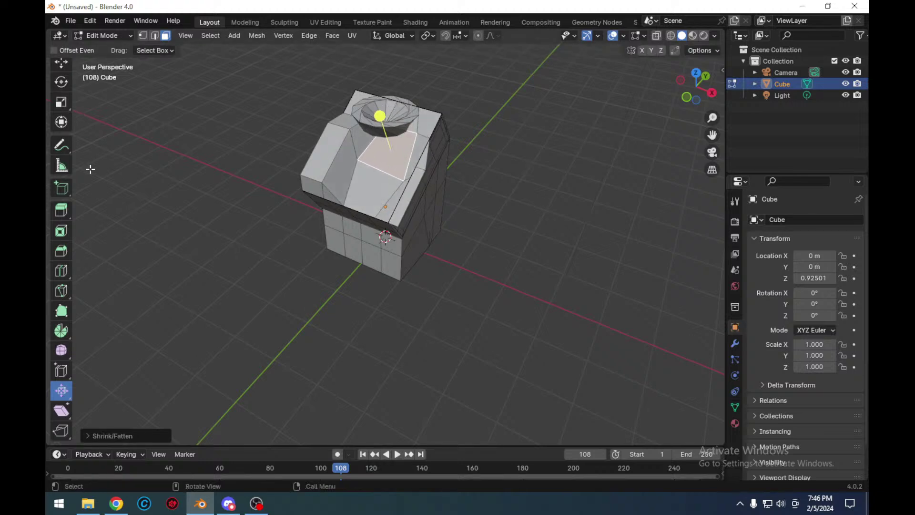
{"action": "left_click", "coordinate": [61, 413]}
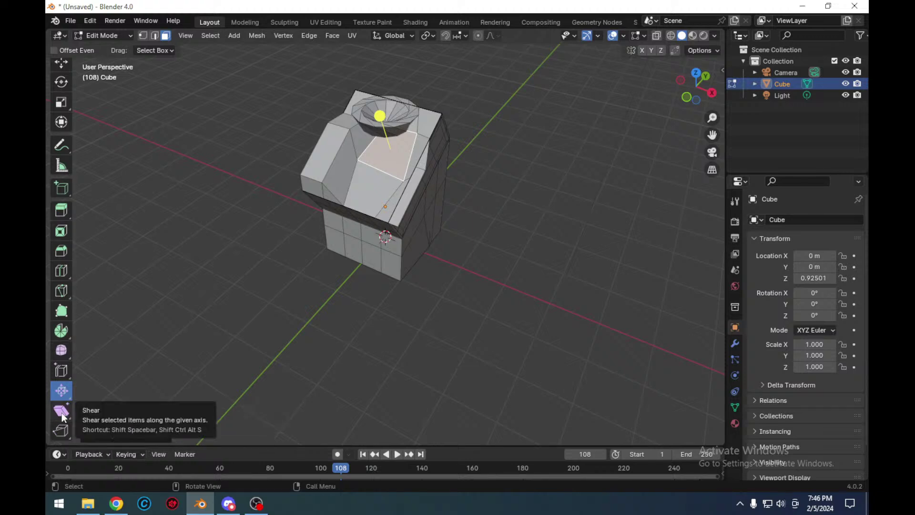
{"action": "left_click", "coordinate": [361, 198]}
{"action": "mouse_move", "coordinate": [356, 163]}
{"action": "left_mouse_down"}
{"action": "mouse_move", "coordinate": [355, 148]}
{"action": "mouse_move", "coordinate": [358, 159]}
{"action": "left_mouse_up"}
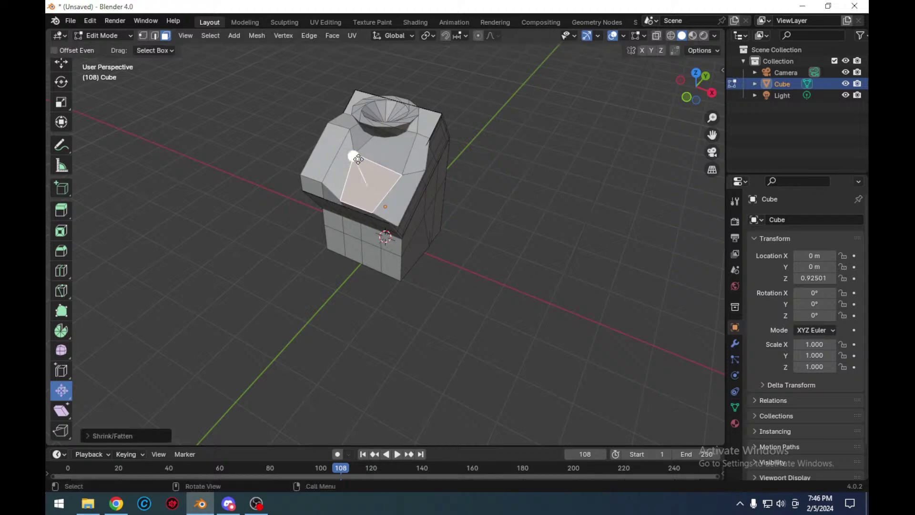
- Try Shear on the lower sloped face, undo it, and shear the outer sloped face beside it instead
{"action": "left_click", "coordinate": [62, 409]}
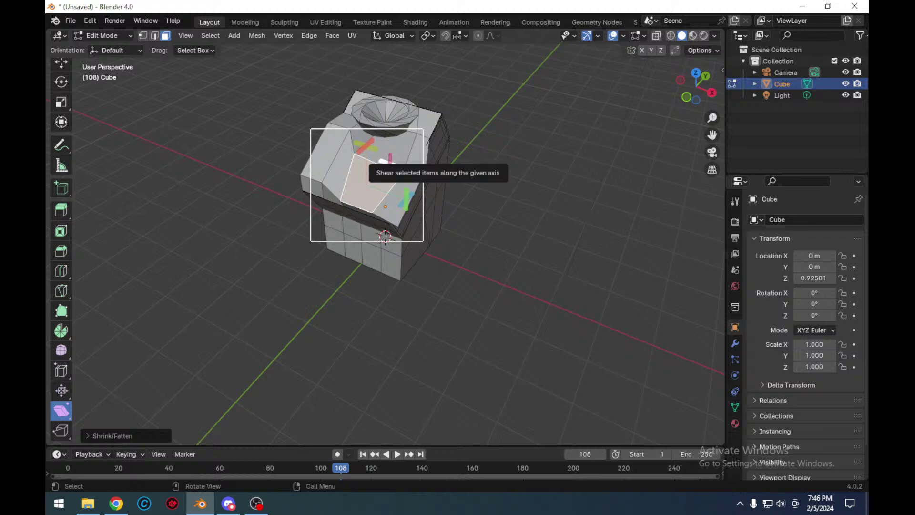
{"action": "left_click_drag", "start_coordinate": [366, 146], "coordinate": [403, 199]}
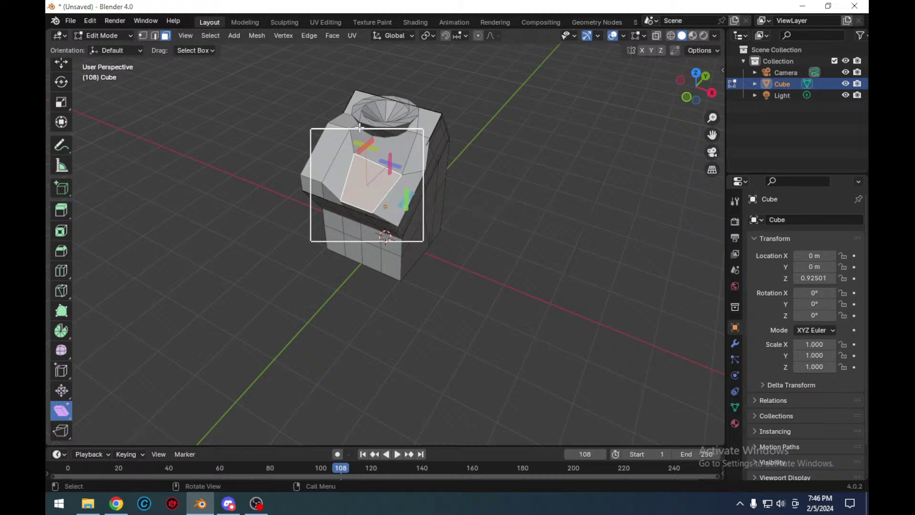
{"action": "key", "text": "ctrl+z"}
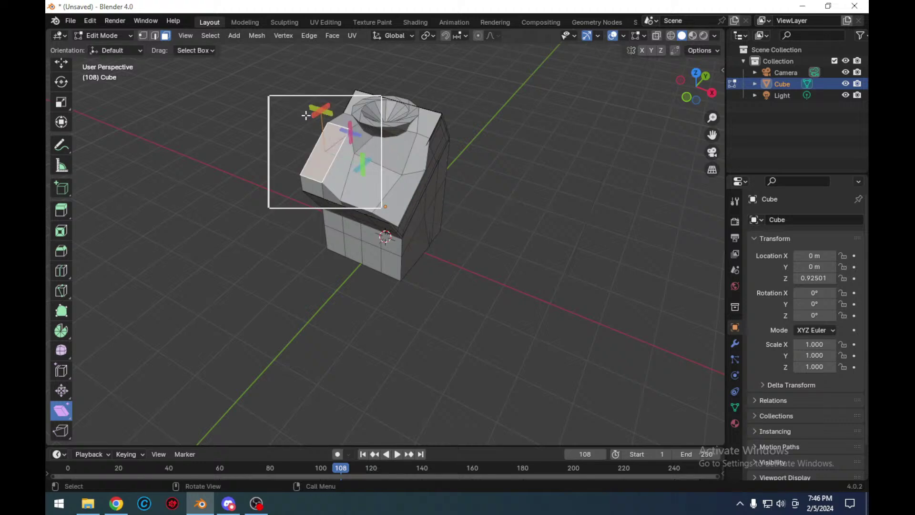
{"action": "left_click_drag", "start_coordinate": [316, 110], "coordinate": [352, 160]}
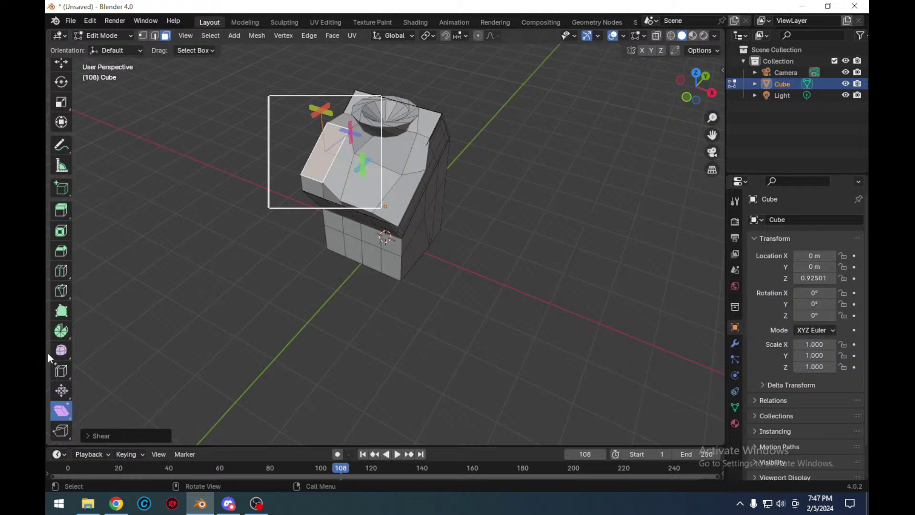
- Try to rip the outer sloped face and the lower middle sloped face with Rip Region in face select mode
{"action": "left_click", "coordinate": [68, 433]}
{"action": "left_click", "coordinate": [338, 155]}
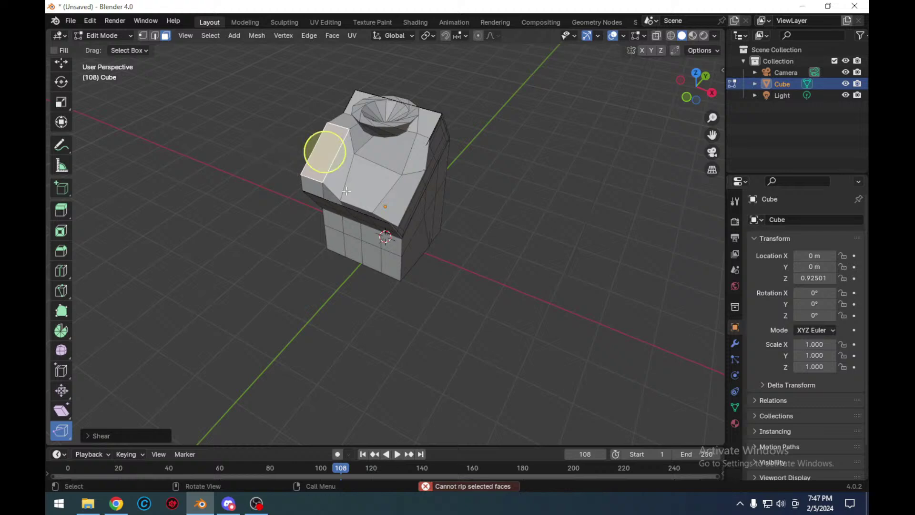
{"action": "left_click", "coordinate": [368, 184]}
{"action": "left_click", "coordinate": [368, 184]}
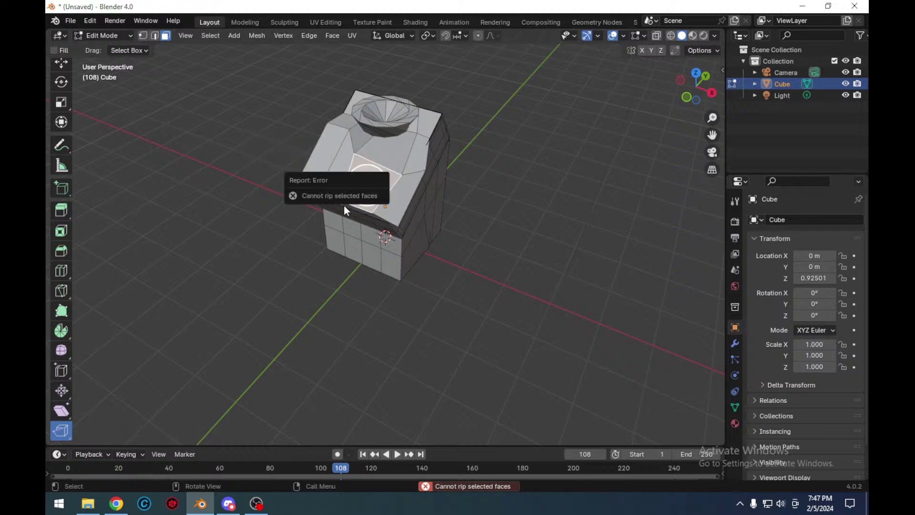
{"action": "left_click", "coordinate": [367, 184]}
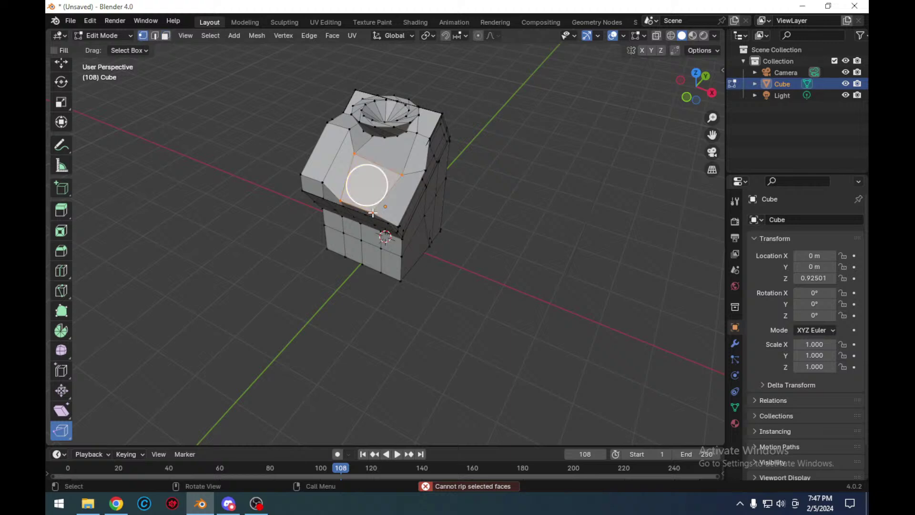
- In vertex select mode, rip the lower middle sloped face's corner vertices inward to tear it open, and pick the outer face's upper vertex
{"action": "key", "text": "1"}
{"action": "left_click_drag", "start_coordinate": [373, 211], "coordinate": [363, 182]}
{"action": "left_click", "coordinate": [366, 185]}
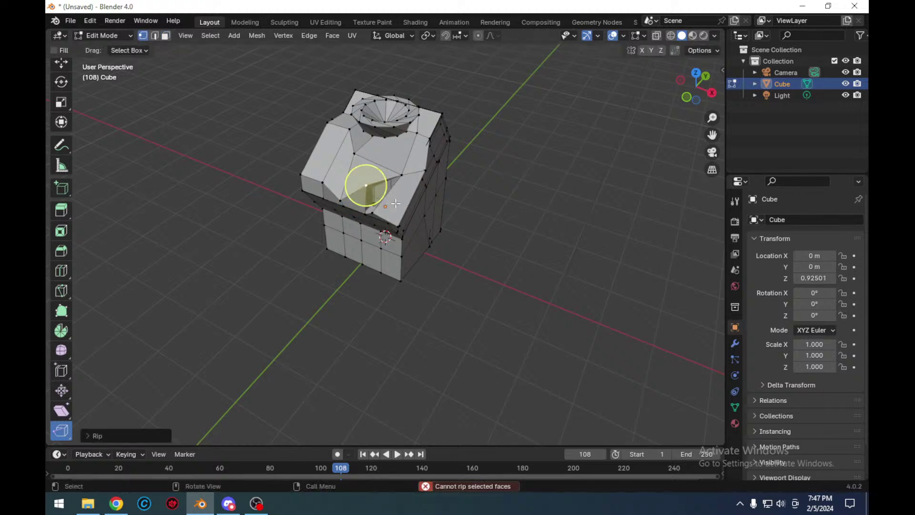
{"action": "left_click_drag", "start_coordinate": [427, 169], "coordinate": [361, 166]}
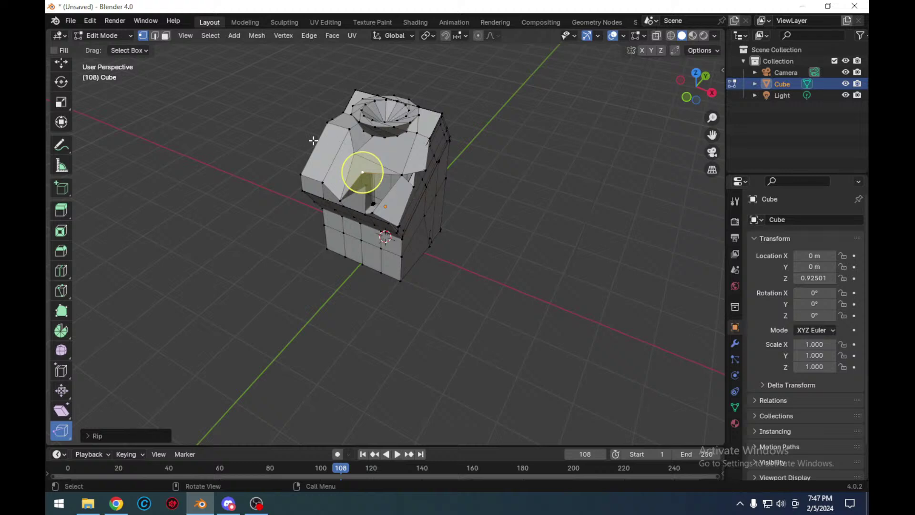
{"action": "left_click", "coordinate": [339, 150]}
{"action": "left_click", "coordinate": [350, 129]}
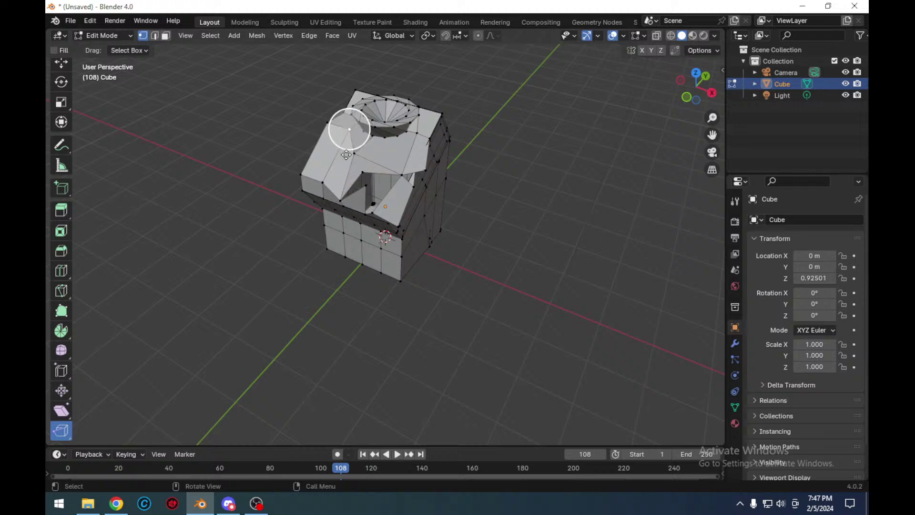
- In edge select mode, rip the edge between the outer sloped face and its neighbour and pull it outward
{"action": "left_click", "coordinate": [156, 37]}
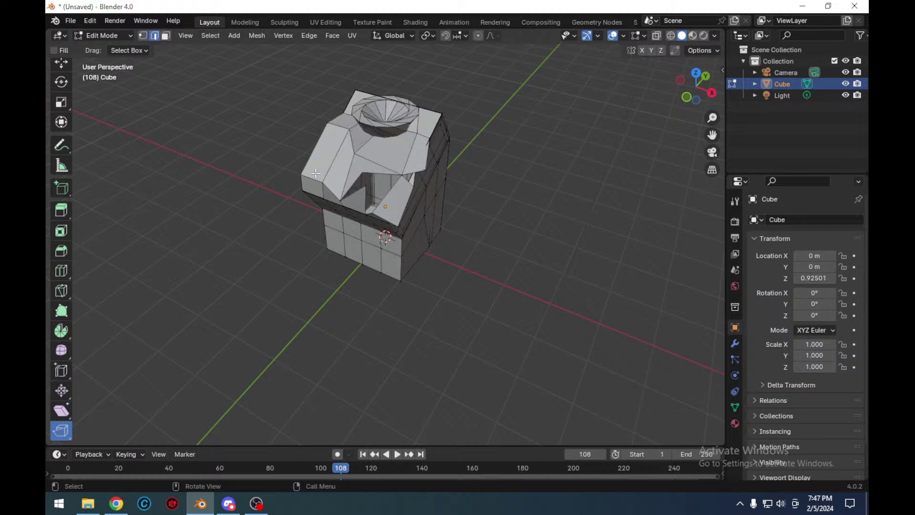
{"action": "left_click", "coordinate": [338, 153]}
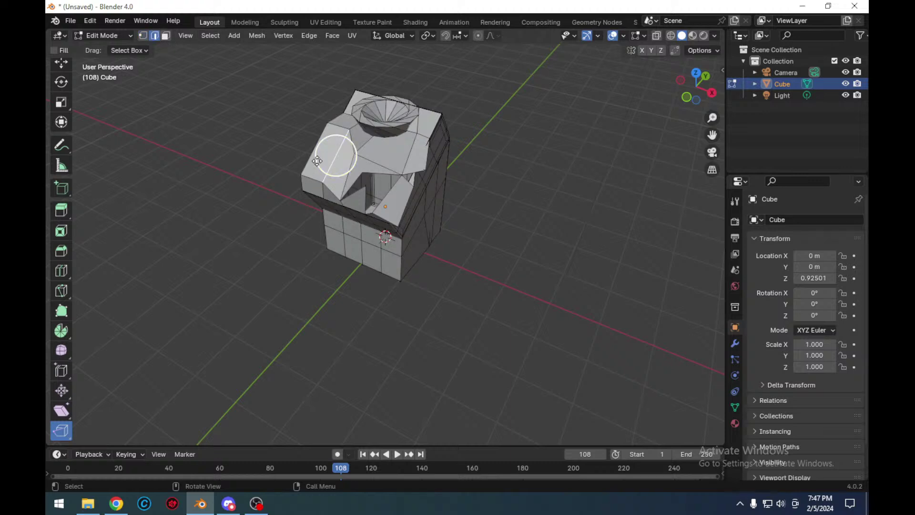
{"action": "mouse_move", "coordinate": [332, 159]}
{"action": "left_mouse_down"}
{"action": "mouse_move", "coordinate": [268, 137]}
{"action": "mouse_move", "coordinate": [257, 153]}
{"action": "mouse_move", "coordinate": [317, 155]}
{"action": "mouse_move", "coordinate": [326, 145]}
{"action": "left_mouse_up"}
{"action": "left_click", "coordinate": [326, 145]}
- Return to vertex select mode and rip vertices along the edge of the slope on the far side of the torn face
{"action": "middle_click_drag", "start_coordinate": [506, 168], "coordinate": [511, 191]}
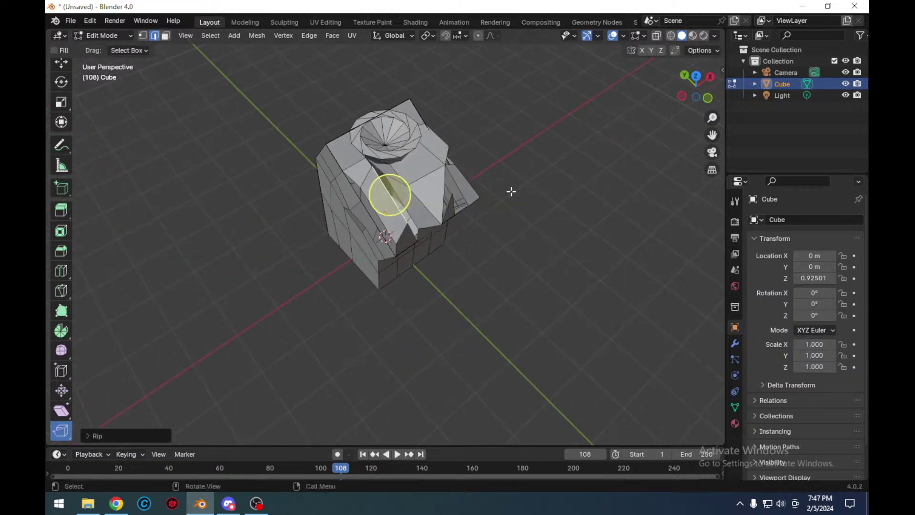
{"action": "left_click", "coordinate": [143, 35]}
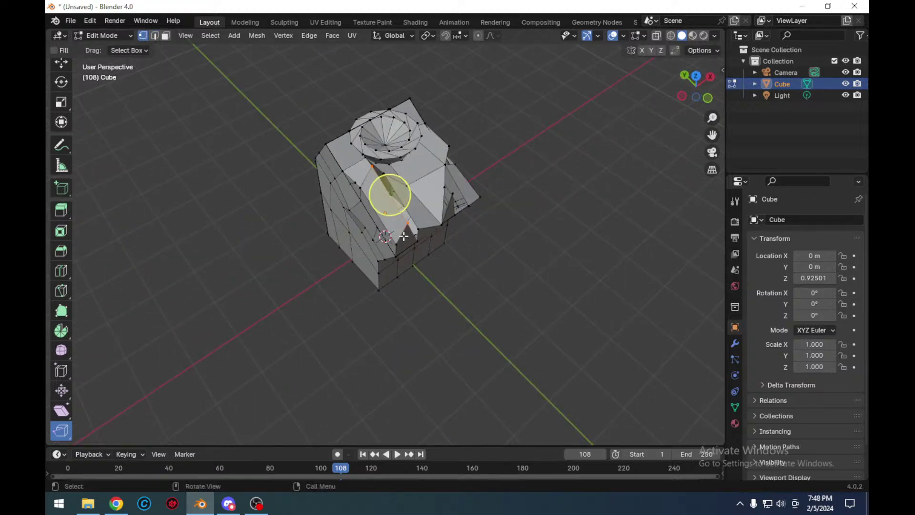
{"action": "mouse_move", "coordinate": [440, 224]}
{"action": "left_mouse_down"}
{"action": "mouse_move", "coordinate": [427, 170]}
{"action": "mouse_move", "coordinate": [443, 224]}
{"action": "left_mouse_up"}
{"action": "left_click_drag", "start_coordinate": [450, 165], "coordinate": [467, 166]}
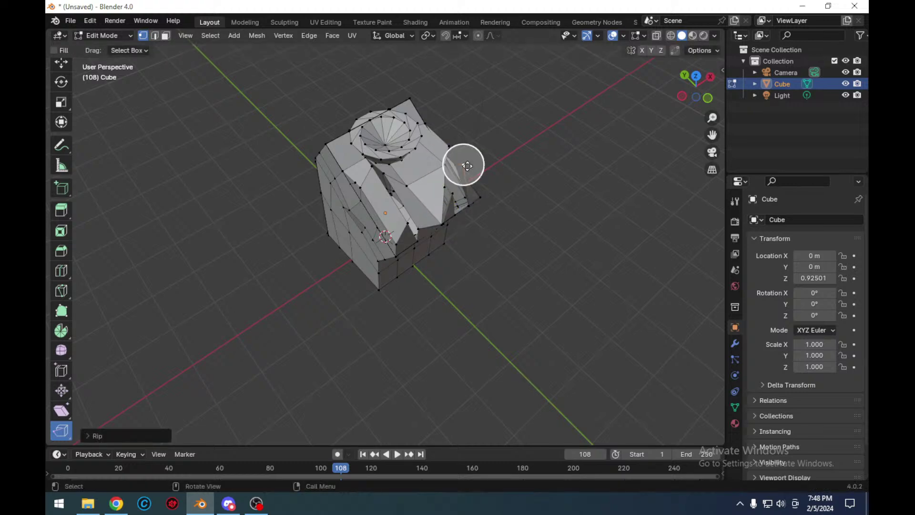
- In face select mode, pick the sloped face beside the torn region, and return the cube to Object Mode
{"action": "left_click", "coordinate": [165, 36]}
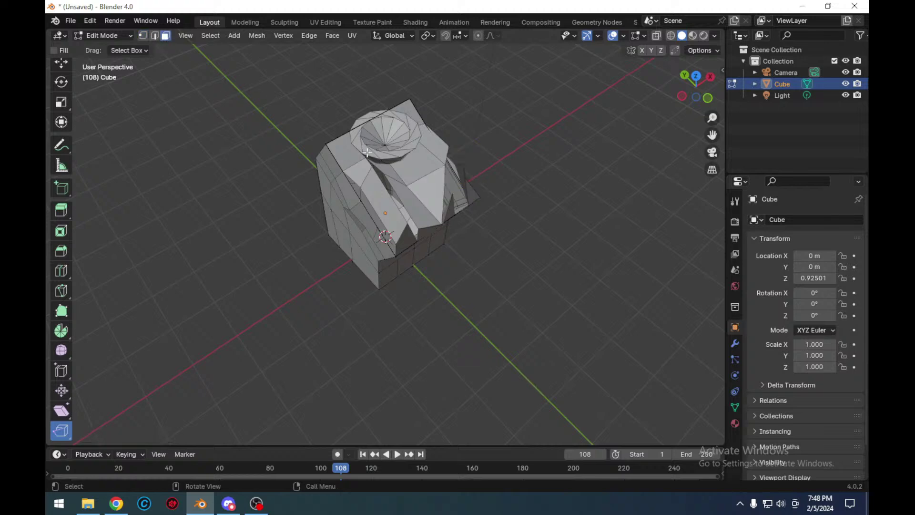
{"action": "left_click_drag", "start_coordinate": [422, 178], "coordinate": [446, 199]}
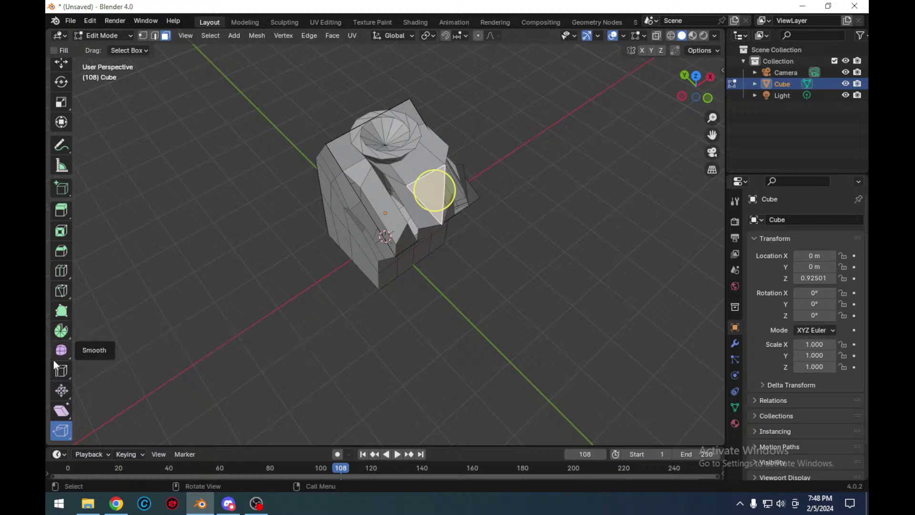
{"action": "scroll", "coordinate": [60, 343], "scroll_direction": "up", "scroll_amount": 3}
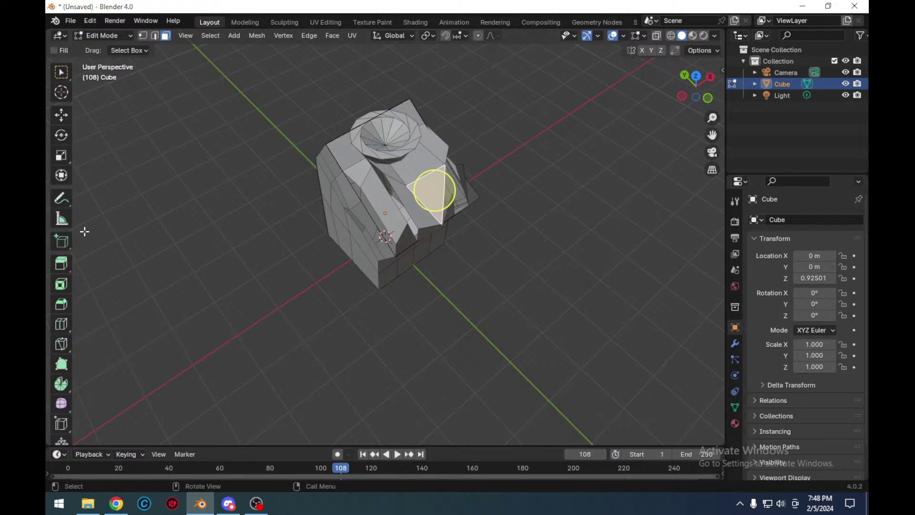
{"action": "left_click", "coordinate": [108, 37]}
{"action": "left_click", "coordinate": [105, 45]}
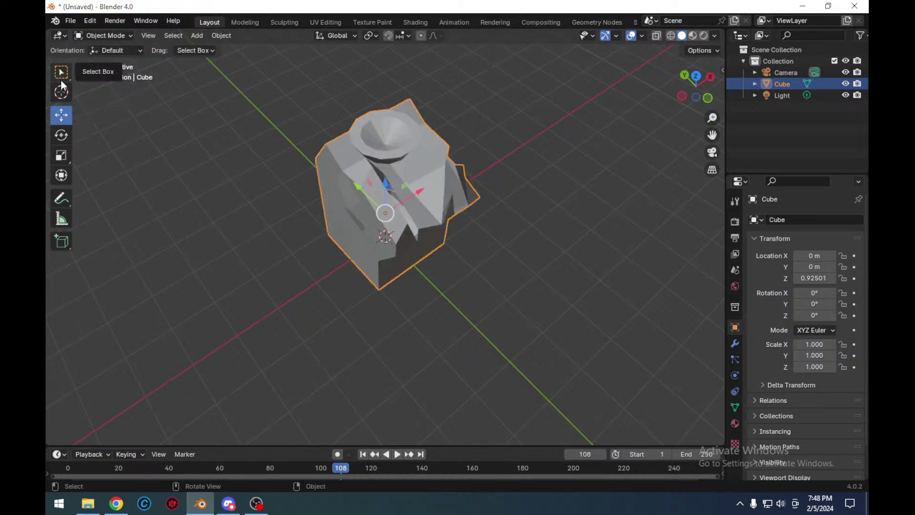
- Measure distances on the cube's flat side with the Measure tool, including a near-vertical span down to the base
{"action": "left_click", "coordinate": [61, 196]}
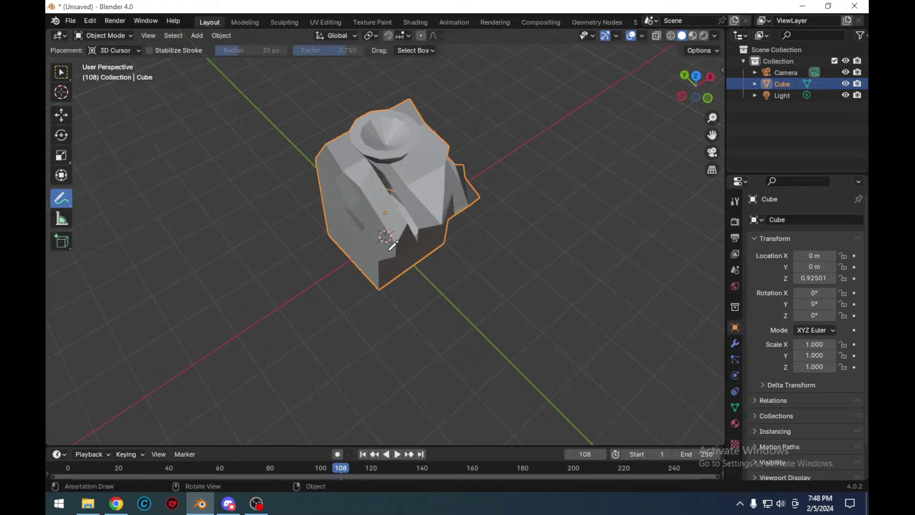
{"action": "scroll", "coordinate": [483, 194], "scroll_direction": "up", "scroll_amount": 4}
{"action": "mouse_move", "coordinate": [482, 194]}
{"action": "middle_mouse_down"}
{"action": "mouse_move", "coordinate": [414, 183]}
{"action": "mouse_move", "coordinate": [358, 157]}
{"action": "mouse_move", "coordinate": [342, 202]}
{"action": "mouse_move", "coordinate": [480, 229]}
{"action": "mouse_move", "coordinate": [588, 205]}
{"action": "mouse_move", "coordinate": [106, 193]}
{"action": "middle_mouse_up"}
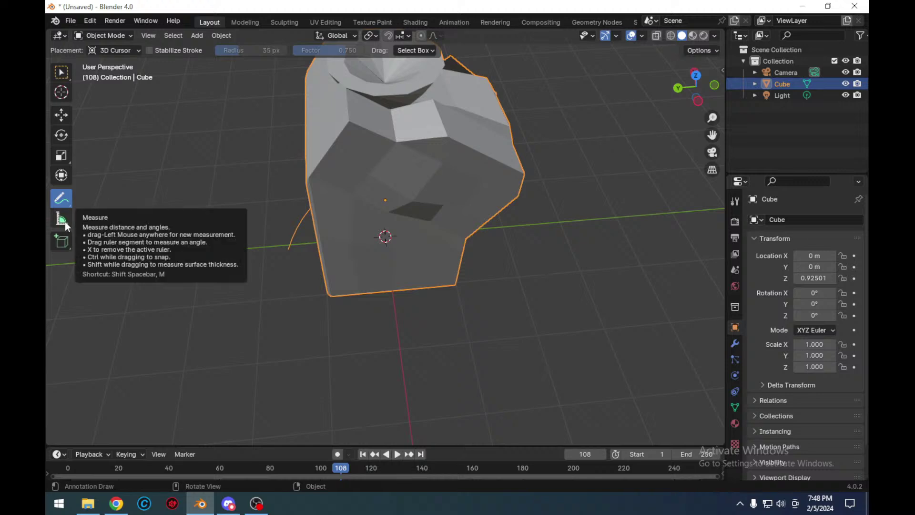
{"action": "left_click", "coordinate": [62, 219]}
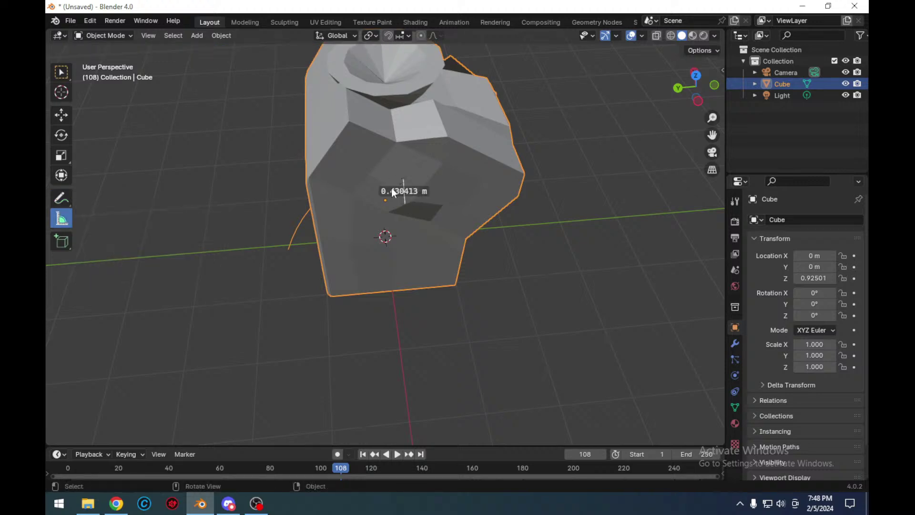
{"action": "left_click_drag", "start_coordinate": [386, 200], "coordinate": [373, 290]}
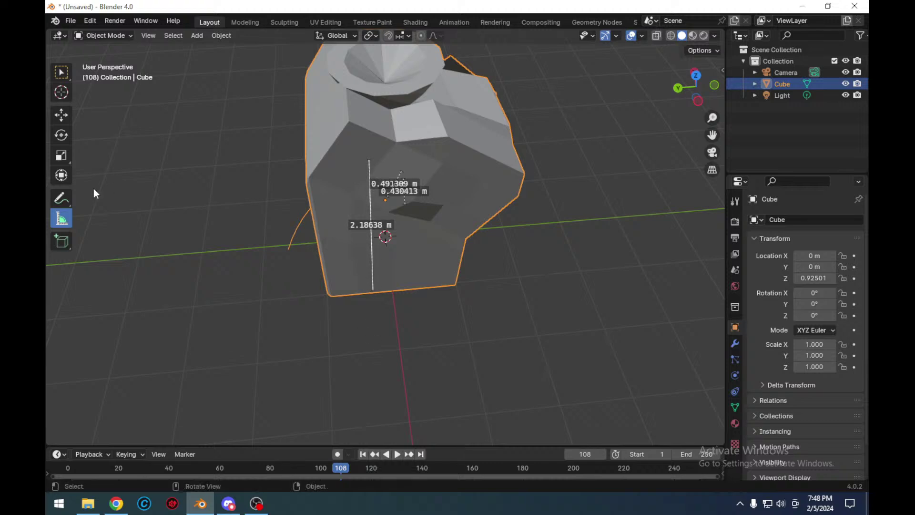
- Draw several freehand strokes across the cube's side with the Annotate tool, and return to the Select Box tool
{"action": "left_click", "coordinate": [61, 199]}
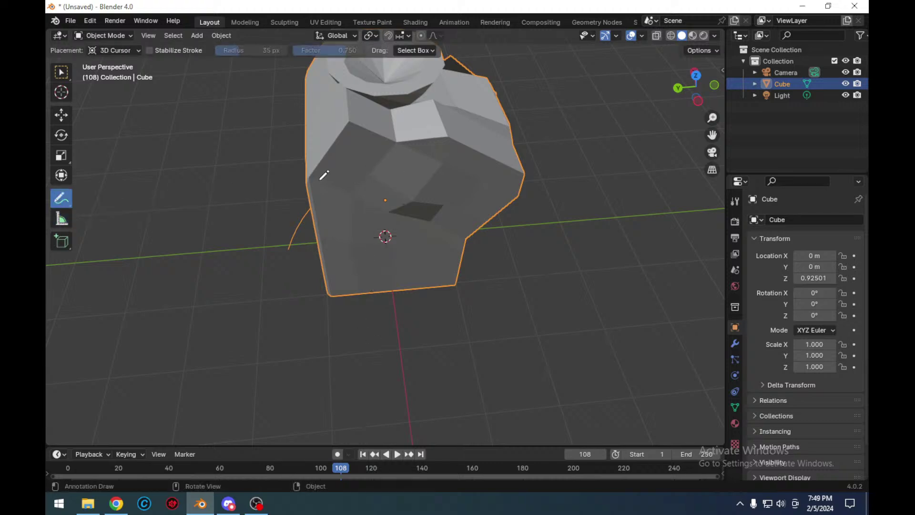
{"action": "mouse_move", "coordinate": [324, 175]}
{"action": "left_mouse_down"}
{"action": "mouse_move", "coordinate": [347, 222]}
{"action": "mouse_move", "coordinate": [379, 189]}
{"action": "mouse_move", "coordinate": [370, 206]}
{"action": "left_mouse_up"}
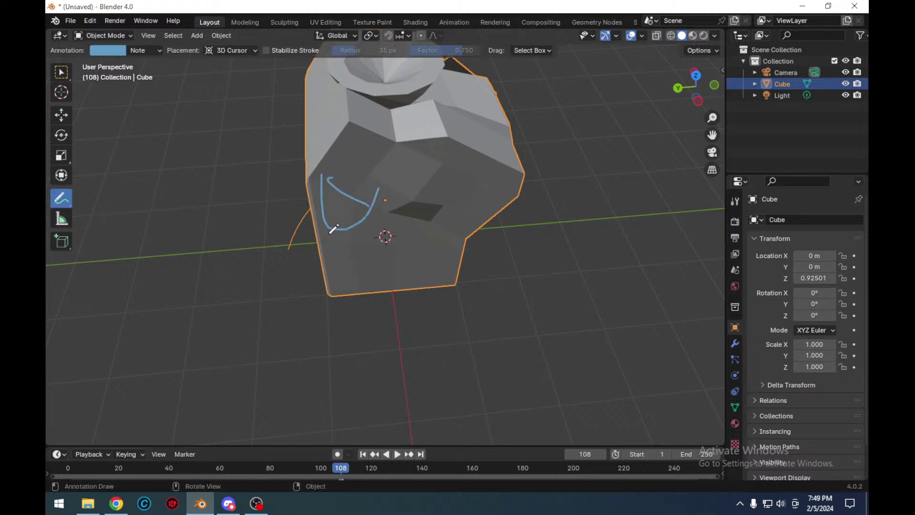
{"action": "left_click_drag", "start_coordinate": [343, 164], "coordinate": [380, 199]}
{"action": "left_click_drag", "start_coordinate": [408, 156], "coordinate": [390, 223]}
{"action": "left_click_drag", "start_coordinate": [439, 200], "coordinate": [422, 243]}
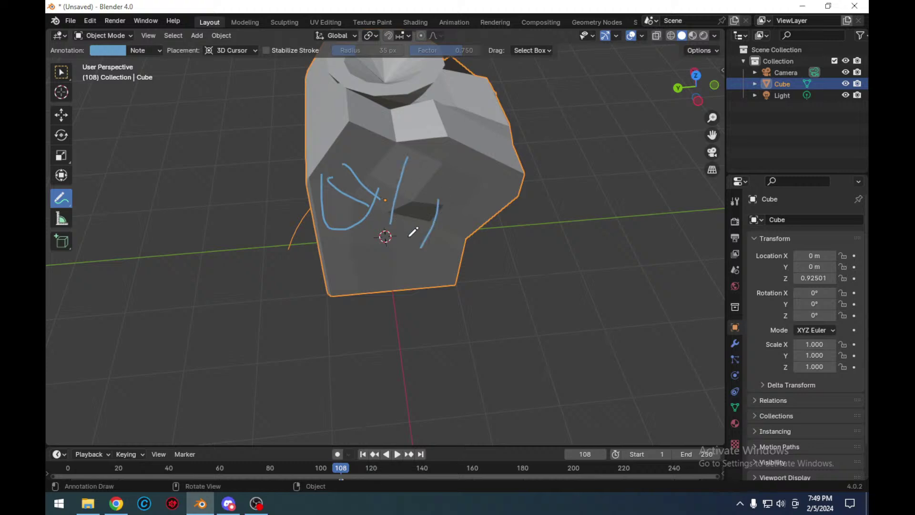
{"action": "scroll", "coordinate": [359, 249], "scroll_direction": "up", "scroll_amount": 3}
{"action": "scroll", "coordinate": [362, 239], "scroll_direction": "down", "scroll_amount": 2}
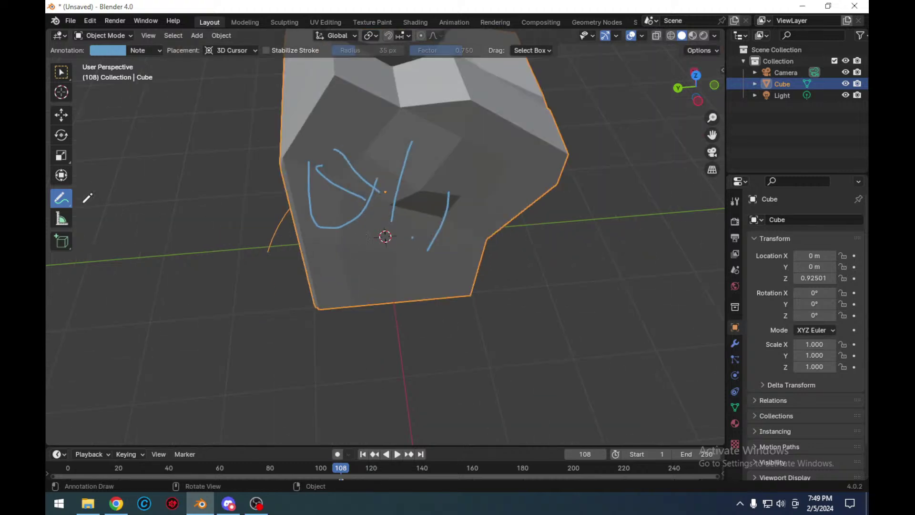
{"action": "left_click", "coordinate": [60, 78]}
{"action": "middle_click_drag", "start_coordinate": [364, 231], "coordinate": [130, 210]}
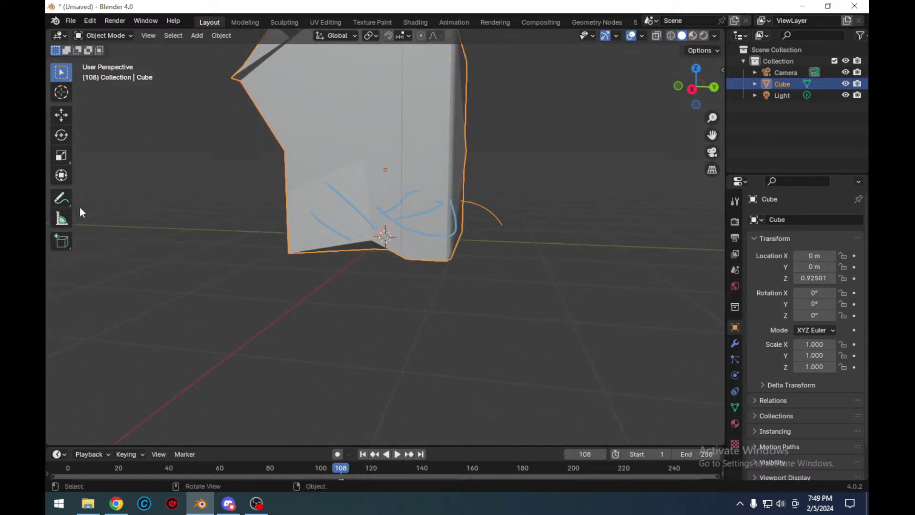
- Try the Add Cube tool by drawing a long thin box in front of the cube, and delete it
{"action": "left_click", "coordinate": [61, 241]}
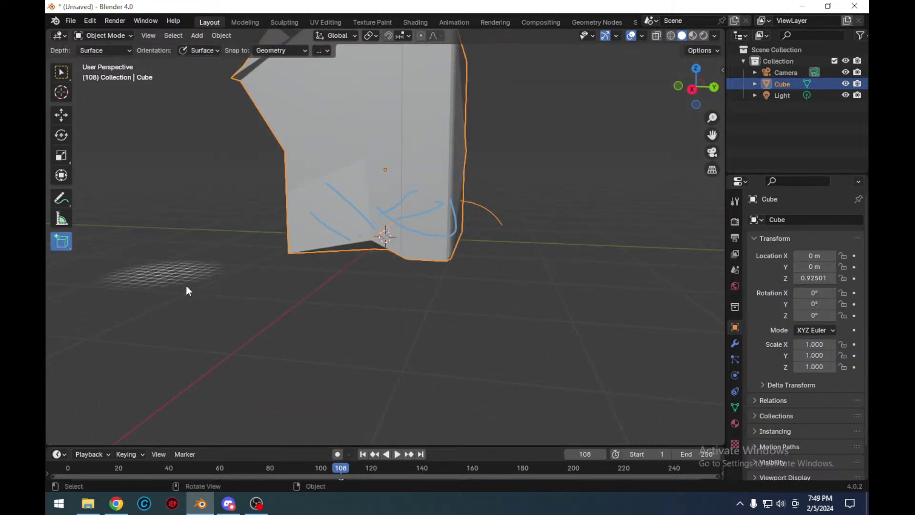
{"action": "left_click_drag", "start_coordinate": [237, 313], "coordinate": [266, 325]}
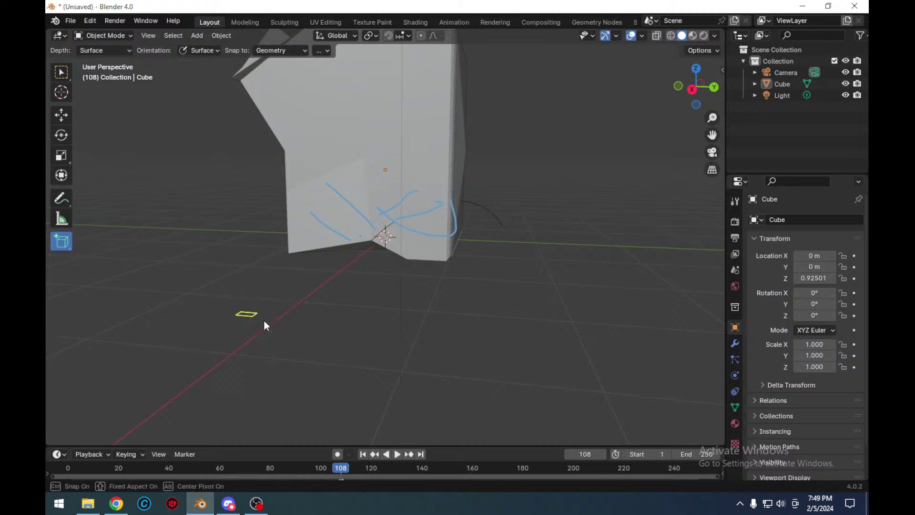
{"action": "left_click", "coordinate": [347, 361]}
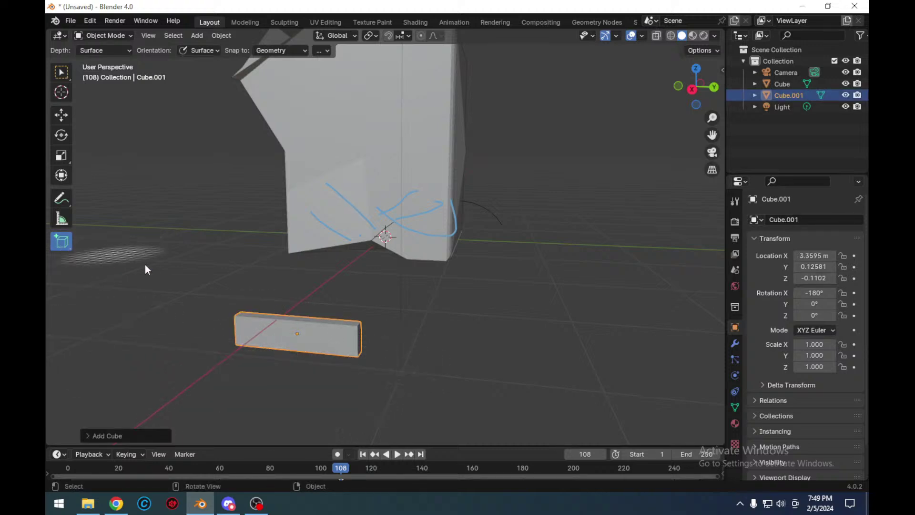
{"action": "key", "text": "Delete"}
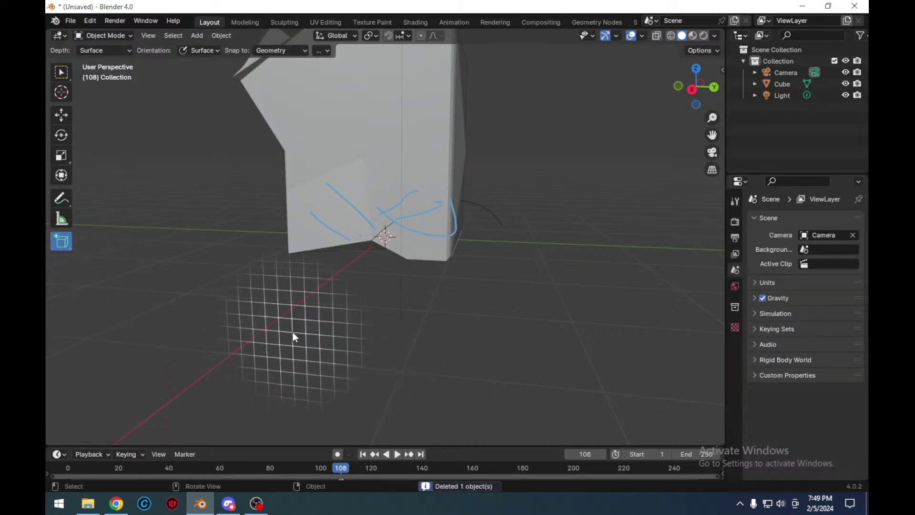
{"action": "left_click", "coordinate": [61, 72]}
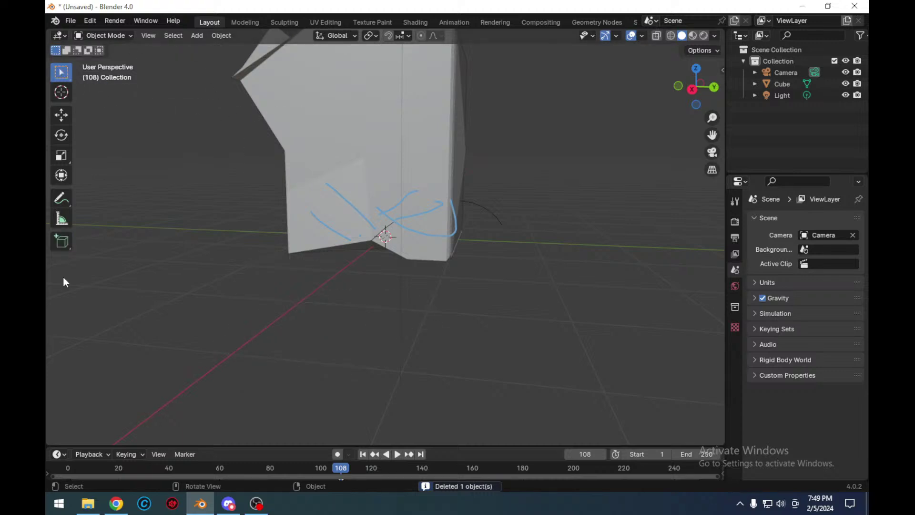
- Draw a second, deeper box beside the cube with the Add Cube tool, and delete it
{"action": "left_click", "coordinate": [61, 241]}
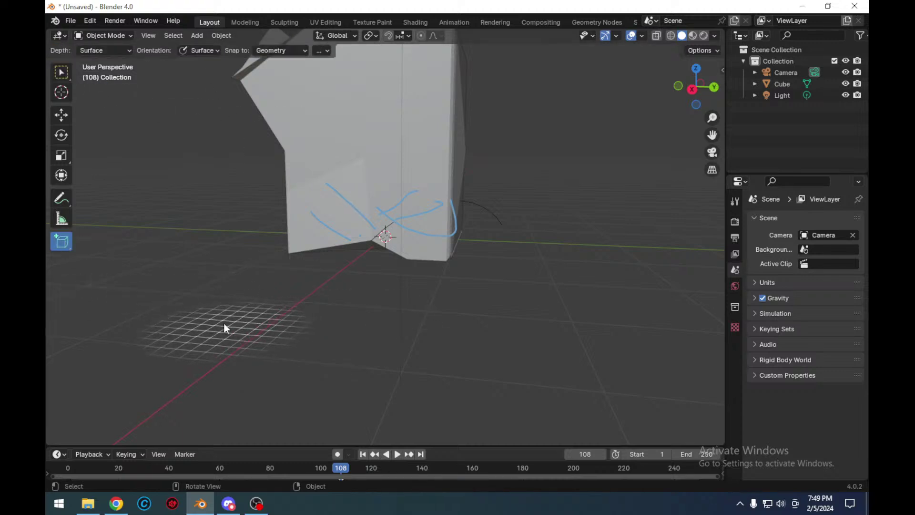
{"action": "left_click_drag", "start_coordinate": [523, 236], "coordinate": [555, 200]}
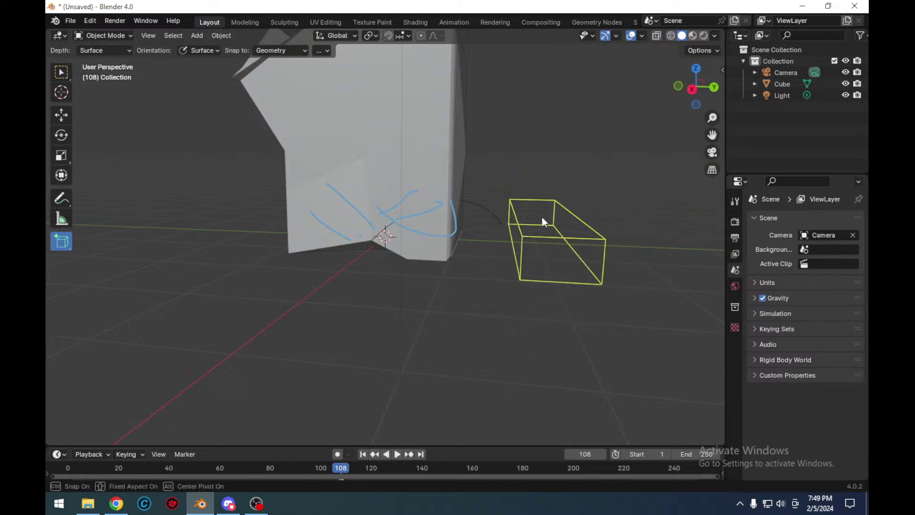
{"action": "left_click", "coordinate": [527, 252]}
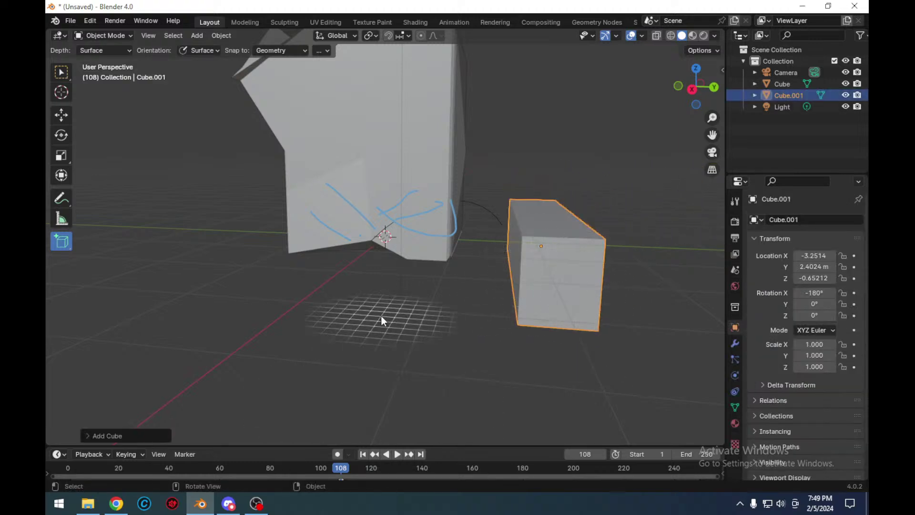
{"action": "key", "text": "Delete"}
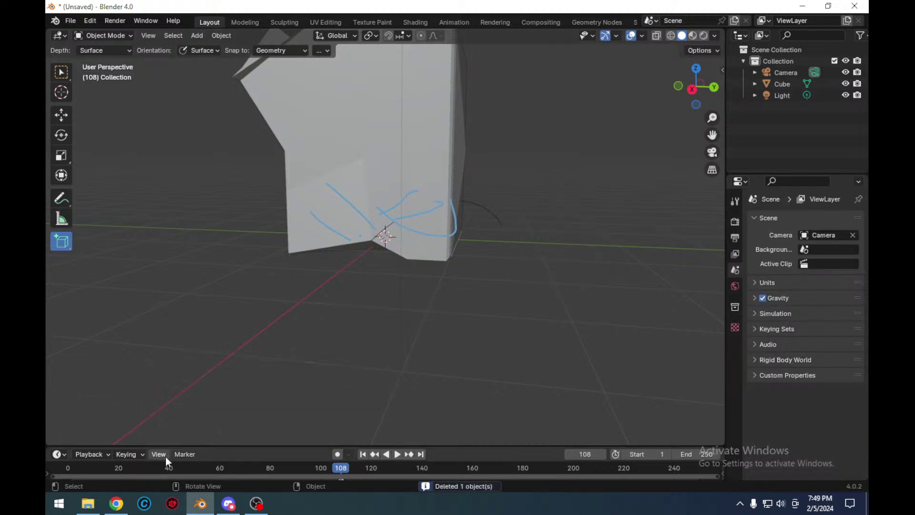
- Switch to the browser, play the Blender beginner tutorial from its Inset chapter at 5:18, and pause it at 5:23
{"action": "left_click", "coordinate": [116, 503]}
{"action": "left_click", "coordinate": [375, 348]}
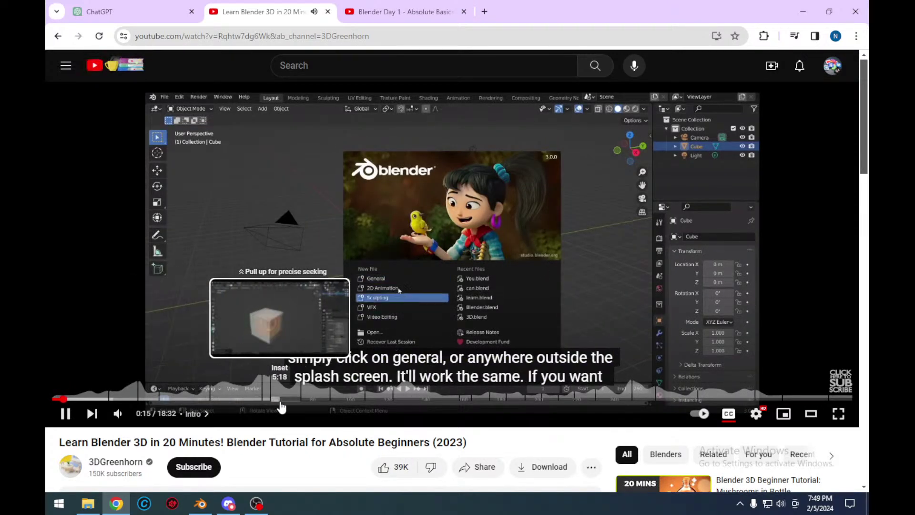
{"action": "left_click", "coordinate": [281, 406]}
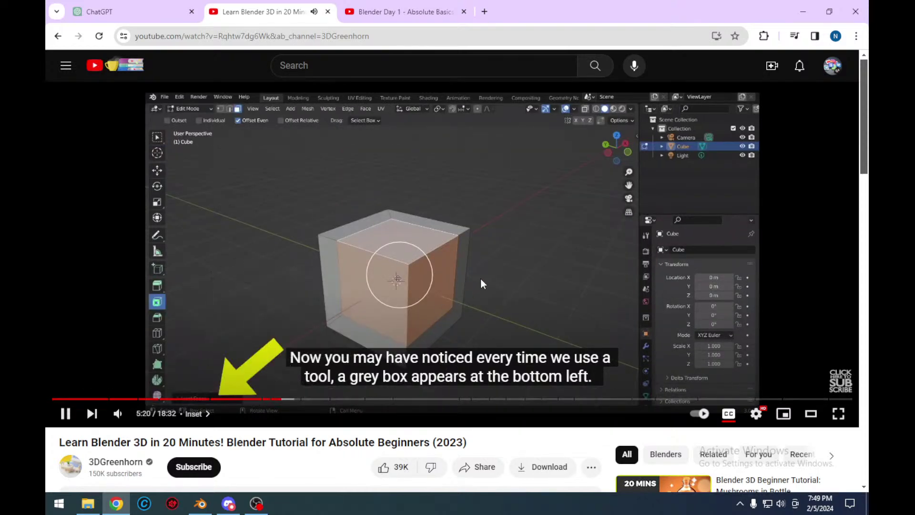
{"action": "left_click", "coordinate": [434, 253]}
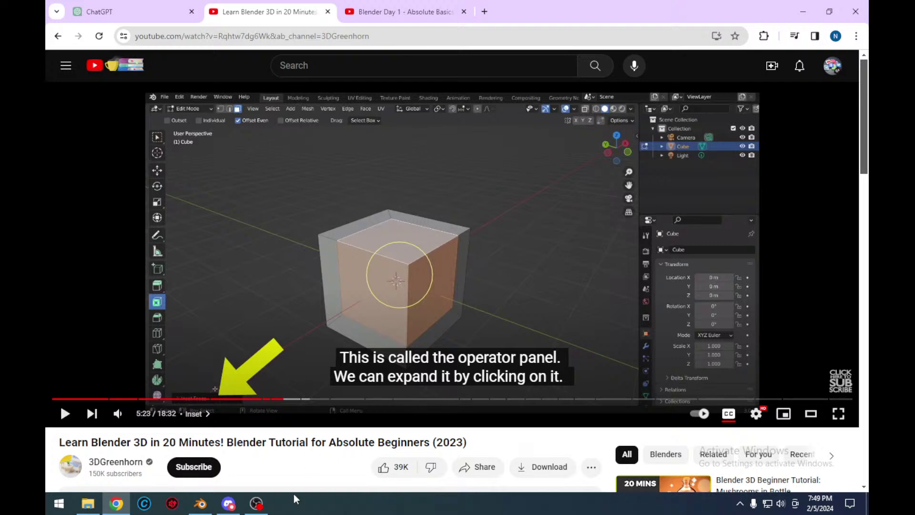
{"action": "mouse_move", "coordinate": [228, 503]}
{"action": "left_click", "coordinate": [200, 504]}
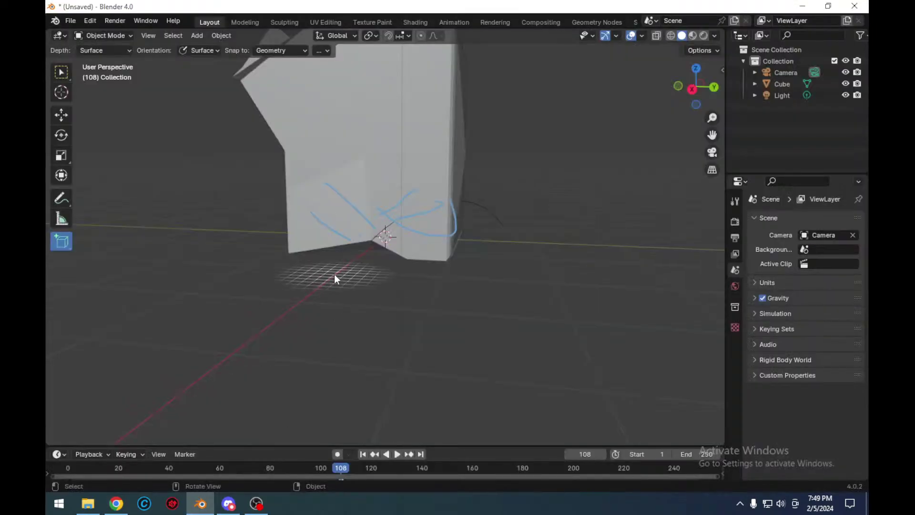
{"action": "left_click", "coordinate": [257, 504]}
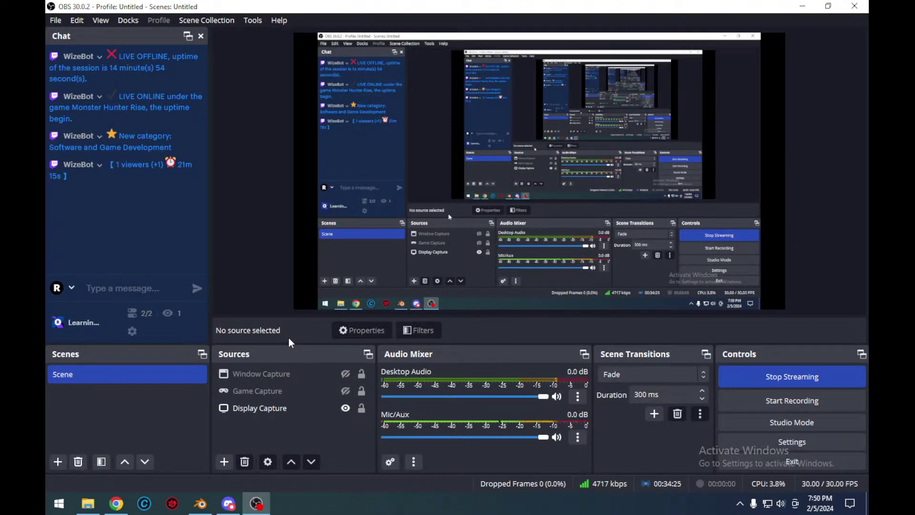
{"action": "left_click", "coordinate": [117, 503]}
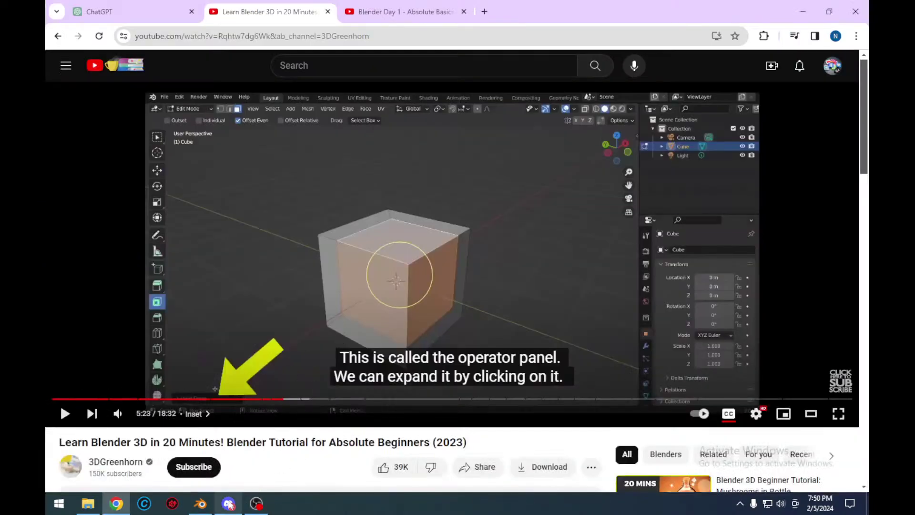
- Switch to Blender, select the cube with the Select Box tool, enter Edit Mode, and open the list of interaction modes
{"action": "left_click", "coordinate": [200, 503]}
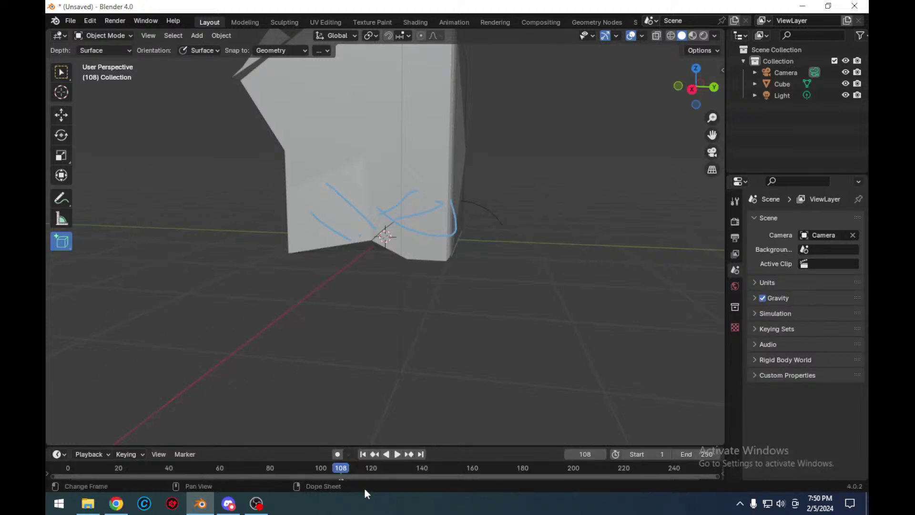
{"action": "left_click", "coordinate": [105, 50]}
{"action": "left_click", "coordinate": [356, 182]}
{"action": "left_click", "coordinate": [57, 75]}
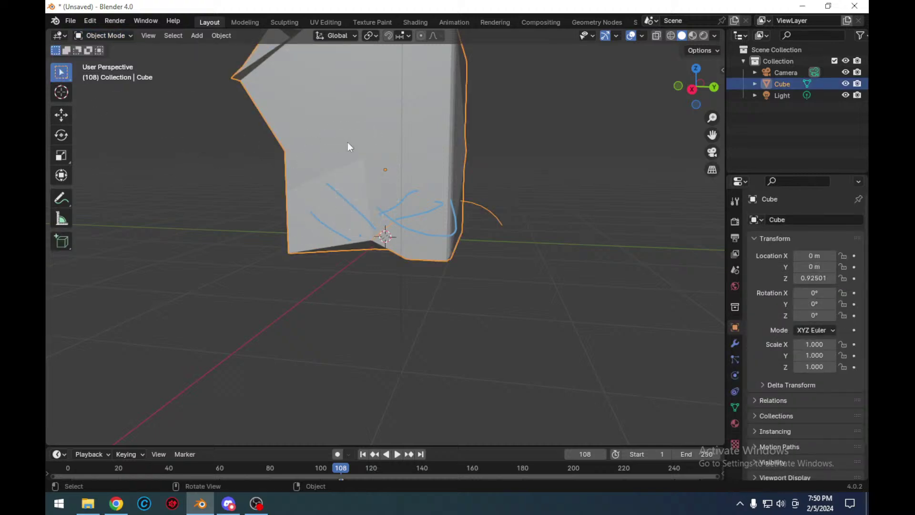
{"action": "left_click", "coordinate": [102, 34]}
{"action": "left_click", "coordinate": [114, 62]}
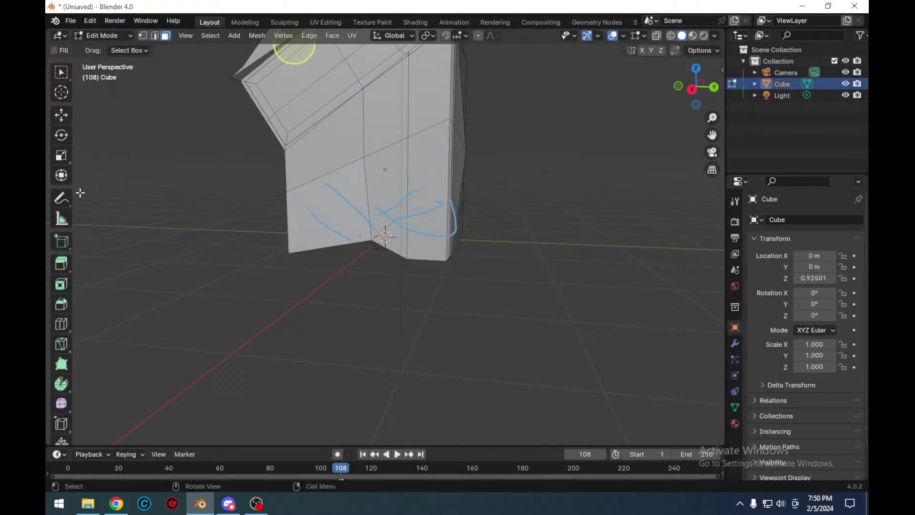
{"action": "left_click", "coordinate": [111, 34]}
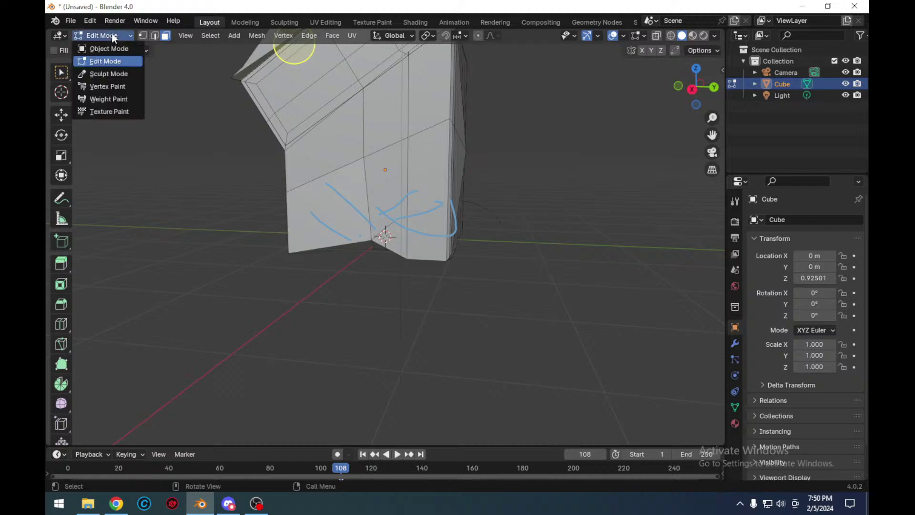
- Switch to the browser and resume the beginner tutorial video from 5:23
{"action": "left_click", "coordinate": [247, 505]}
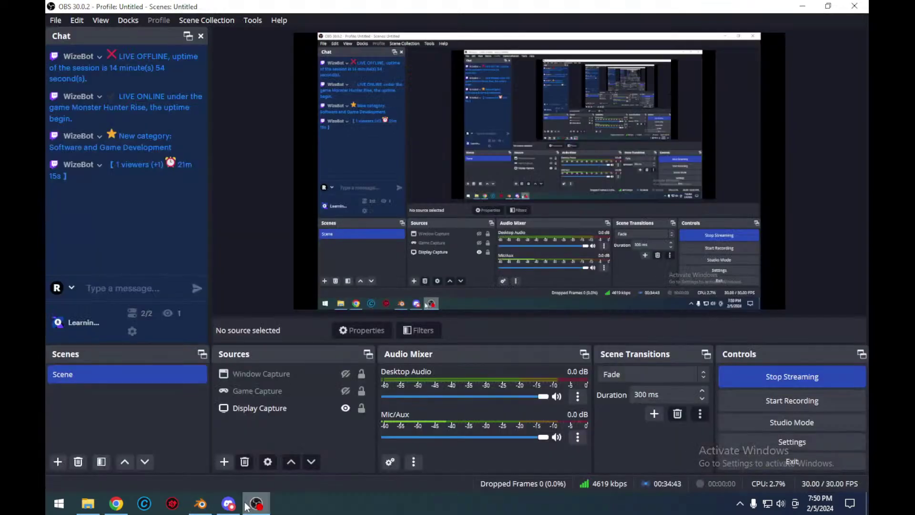
{"action": "left_click", "coordinate": [116, 503]}
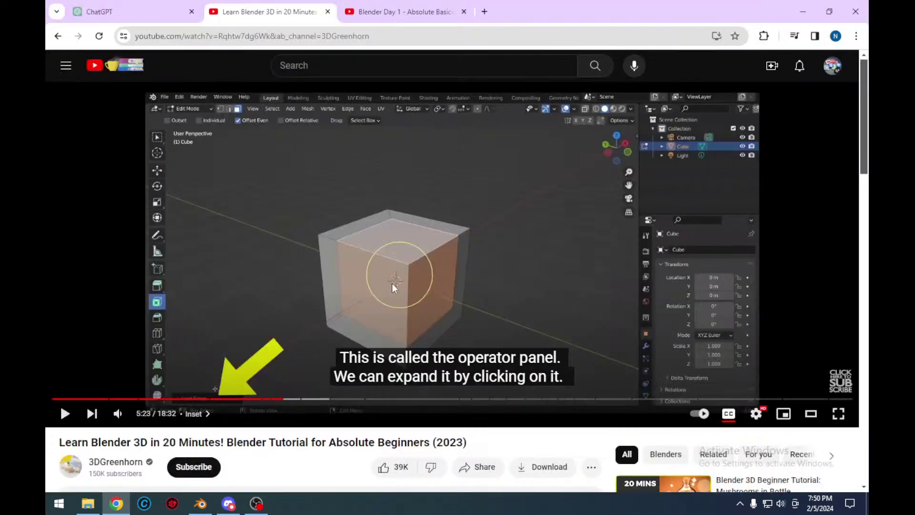
{"action": "left_click", "coordinate": [392, 283]}
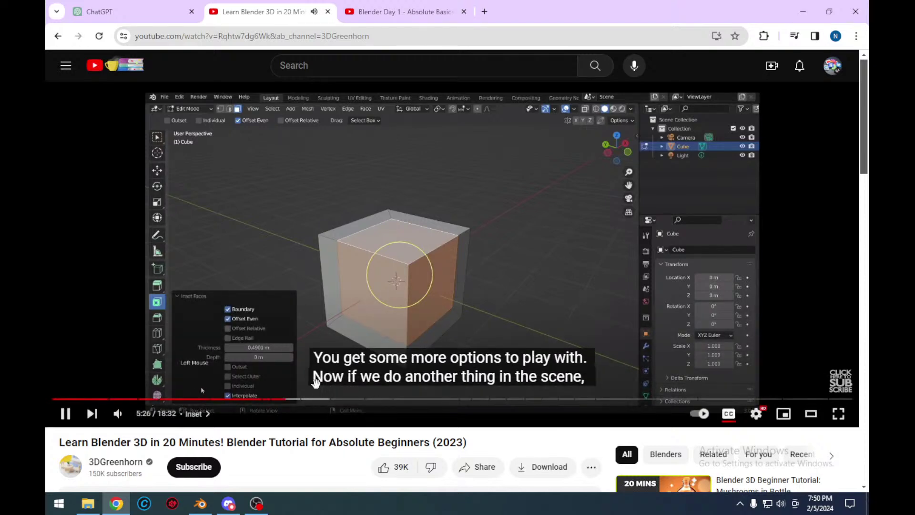
- Skip the tutorial ahead from the Inset chapter, and pause it in the Knife Tool chapter at 7:47
{"action": "left_click", "coordinate": [299, 399]}
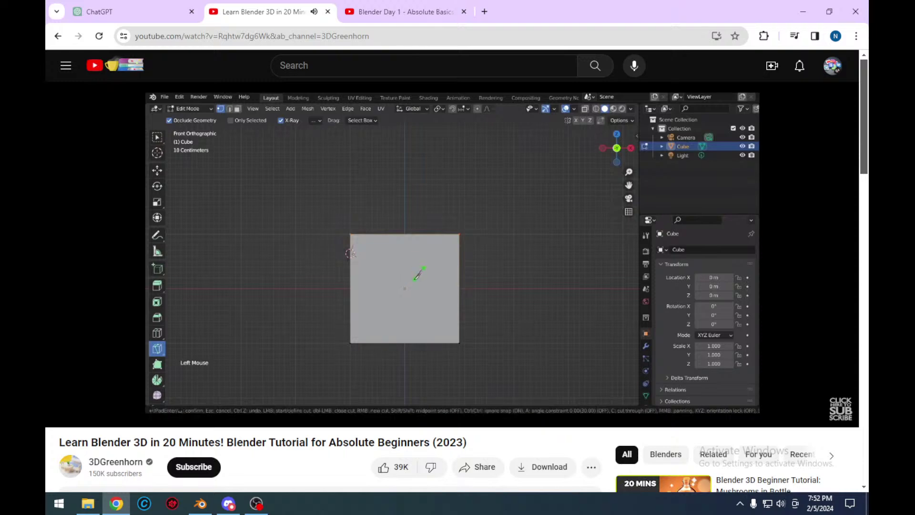
{"action": "left_click", "coordinate": [479, 179]}
- Switch to Blender and cut a closed triangular outline into the selected face of the cube mesh with the Knife tool
{"action": "left_click", "coordinate": [200, 504]}
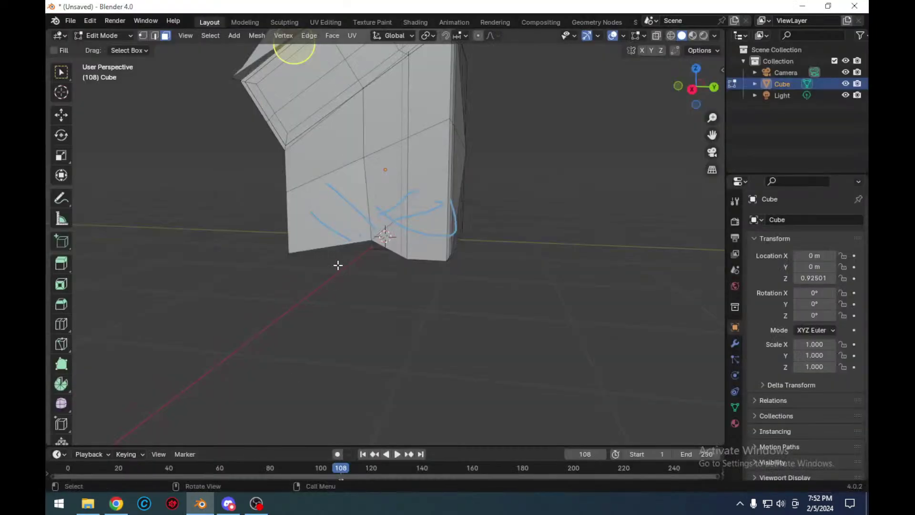
{"action": "middle_click_drag", "start_coordinate": [476, 118], "coordinate": [657, 224]}
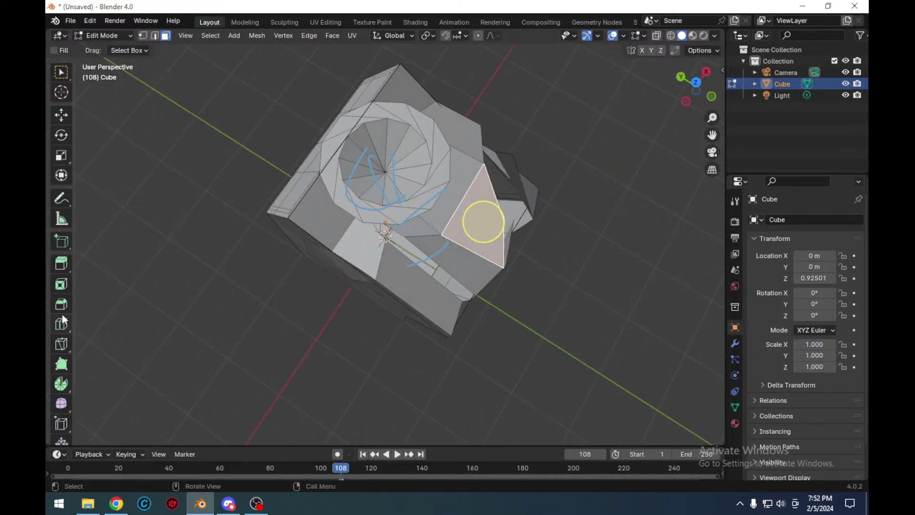
{"action": "scroll", "coordinate": [61, 264], "scroll_direction": "down", "scroll_amount": 1}
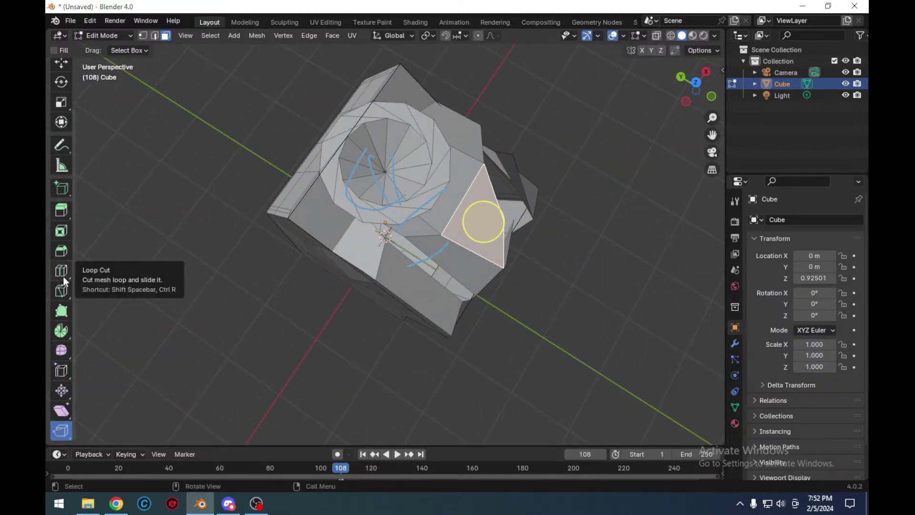
{"action": "left_click", "coordinate": [61, 289]}
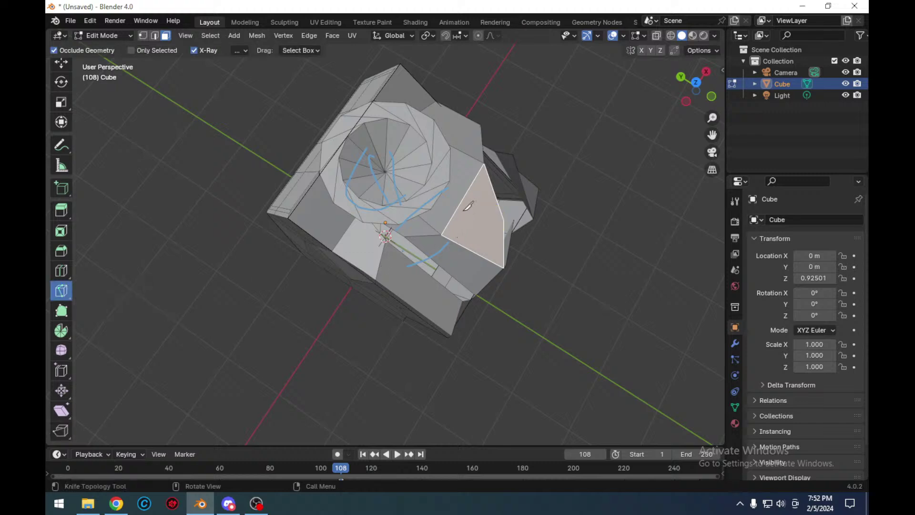
{"action": "left_click", "coordinate": [460, 204]}
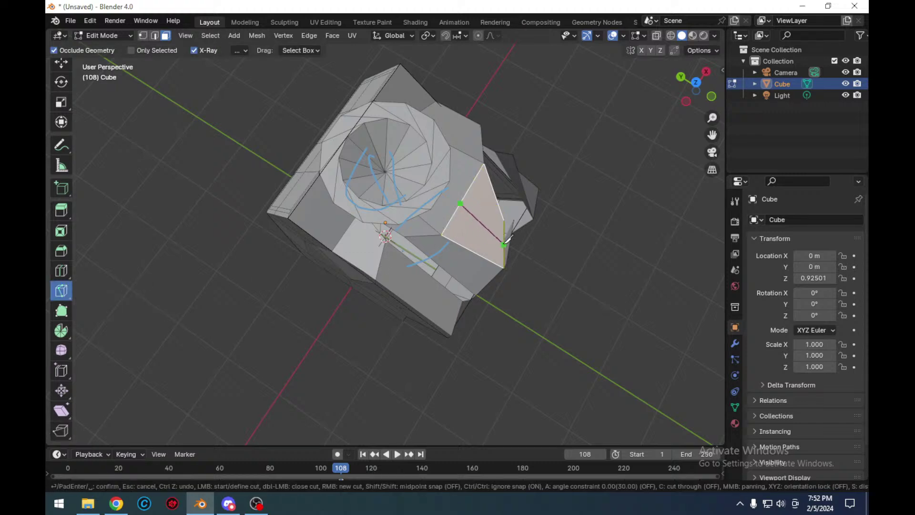
{"action": "left_click", "coordinate": [503, 241]}
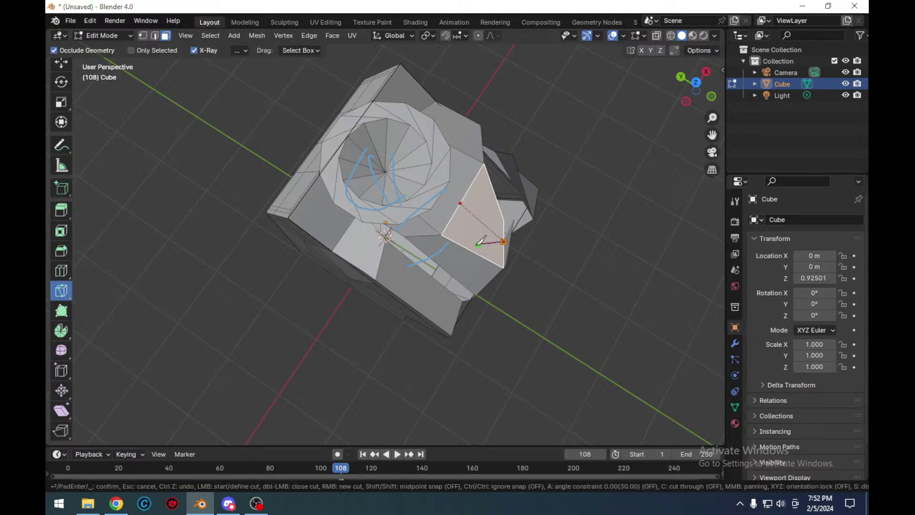
{"action": "left_click", "coordinate": [465, 248]}
{"action": "left_click", "coordinate": [461, 203]}
{"action": "key", "text": "Return"}
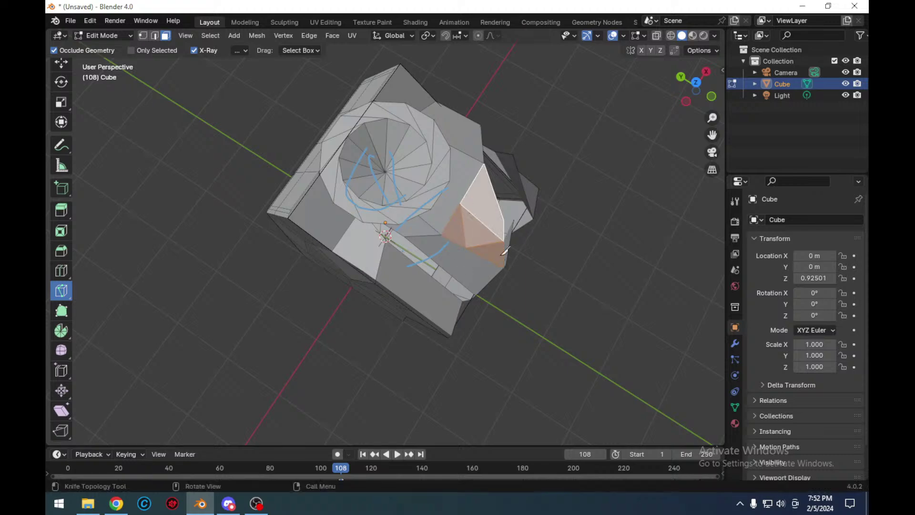
{"action": "mouse_move", "coordinate": [498, 208]}
{"action": "middle_mouse_down"}
{"action": "mouse_move", "coordinate": [509, 191]}
{"action": "mouse_move", "coordinate": [506, 212]}
{"action": "mouse_move", "coordinate": [515, 205]}
{"action": "middle_mouse_up"}
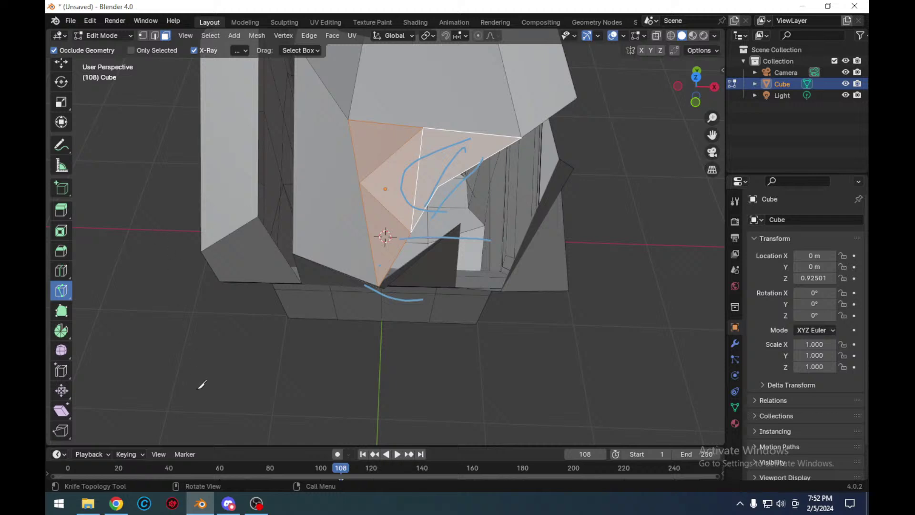
- Switch to the browser and resume the beginner tutorial in the Knife Tool chapter from 7:47
{"action": "left_click", "coordinate": [115, 503]}
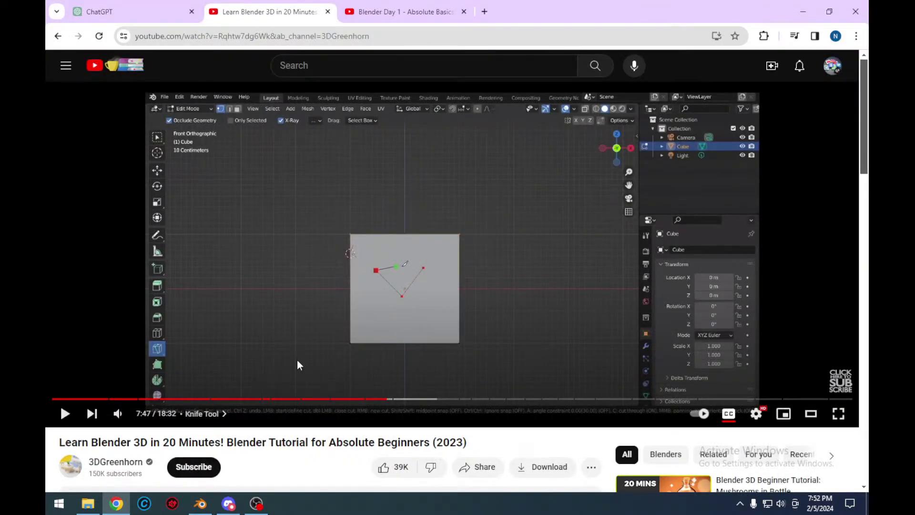
{"action": "left_click", "coordinate": [307, 287]}
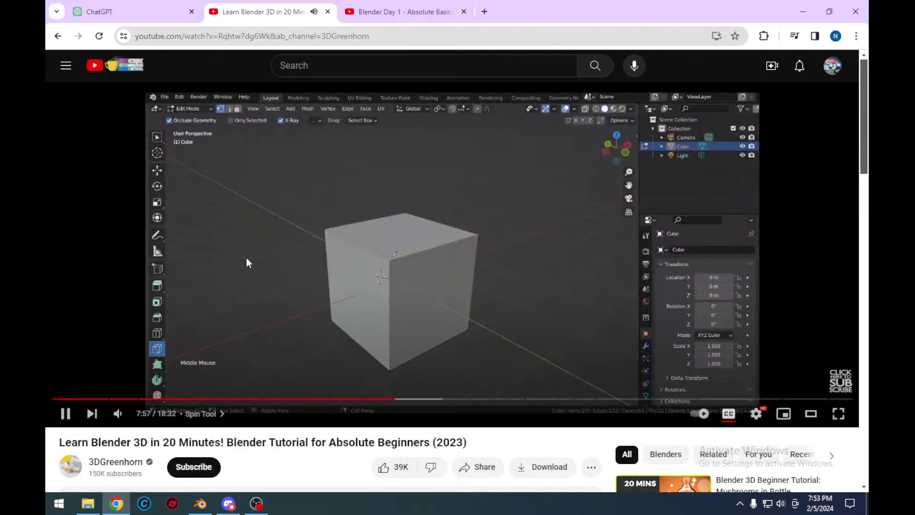
- Switch to Blender and knife an angled cut across the unselected face adjoining the selected triangular faces
{"action": "left_click", "coordinate": [201, 503]}
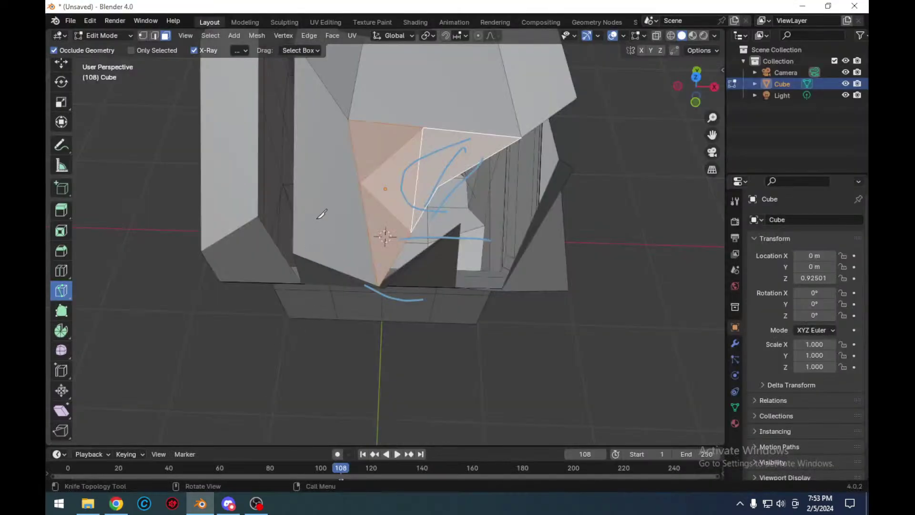
{"action": "left_click", "coordinate": [292, 196]}
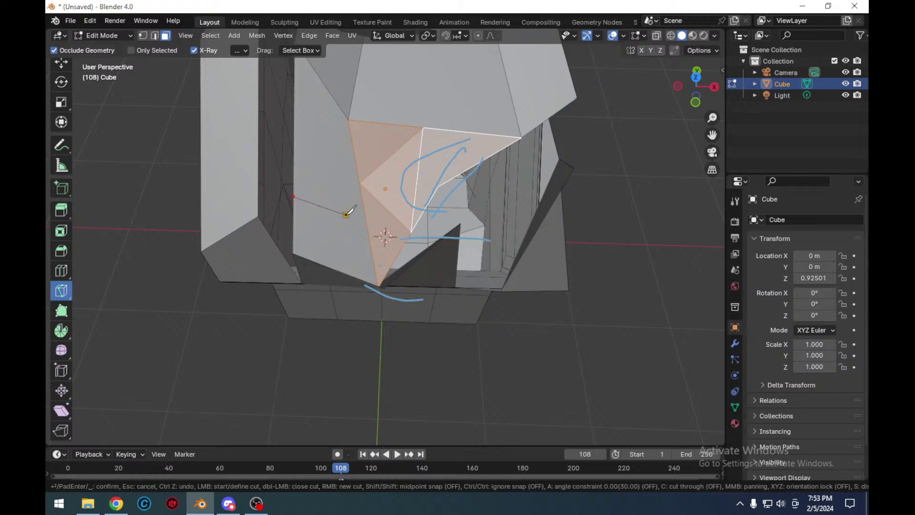
{"action": "key", "text": "Escape"}
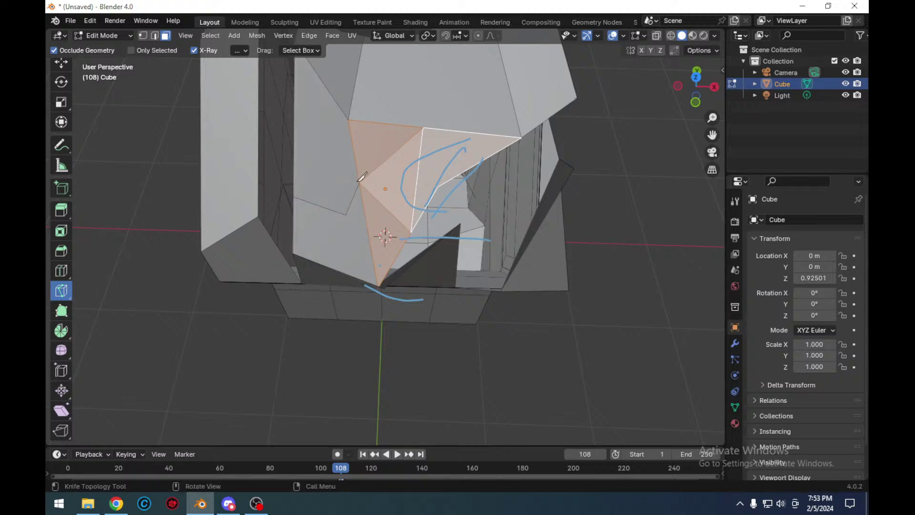
- Switch to the browser and play the beginner tutorial onward from the Spin Tool chapter
{"action": "left_click", "coordinate": [125, 505]}
{"action": "left_click", "coordinate": [267, 322]}
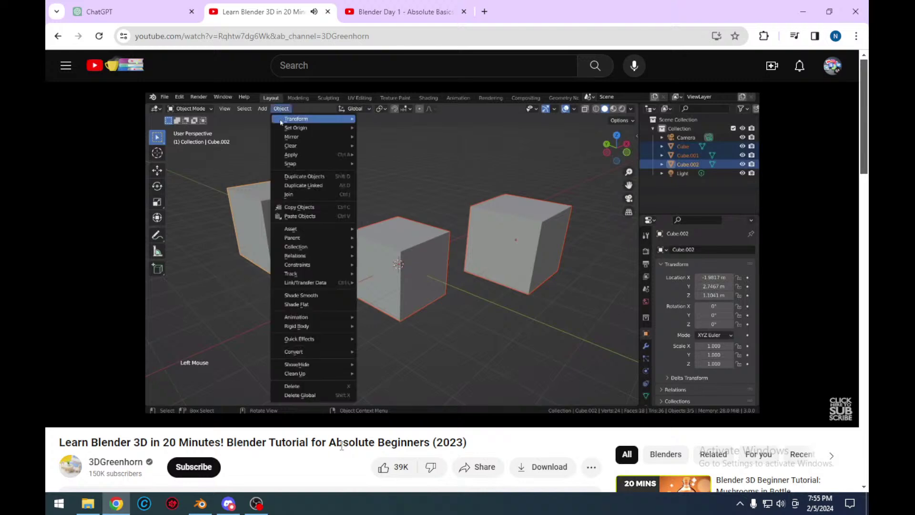
- Reload the tutorial page, skip to the Join Objects chapter at 9:35, and resume playback
{"action": "key", "text": "F5"}
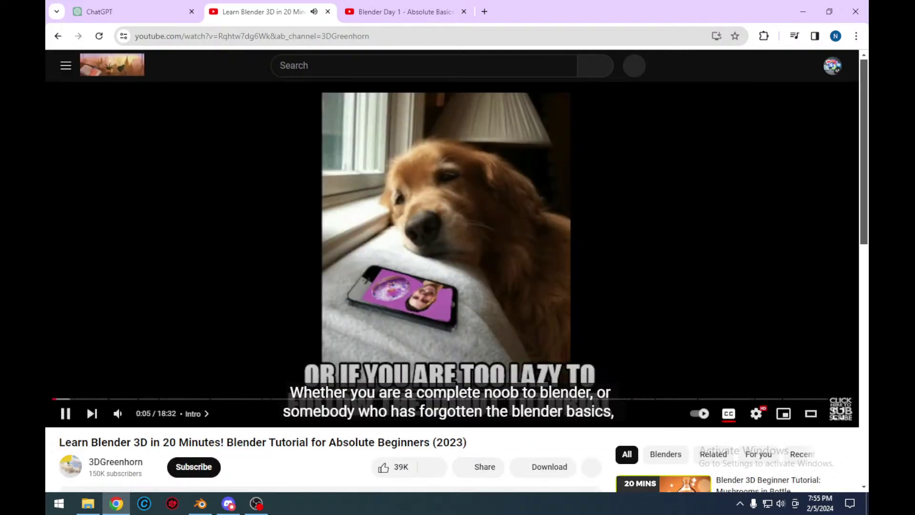
{"action": "left_click", "coordinate": [375, 400]}
{"action": "left_click_drag", "start_coordinate": [375, 399], "coordinate": [379, 399]}
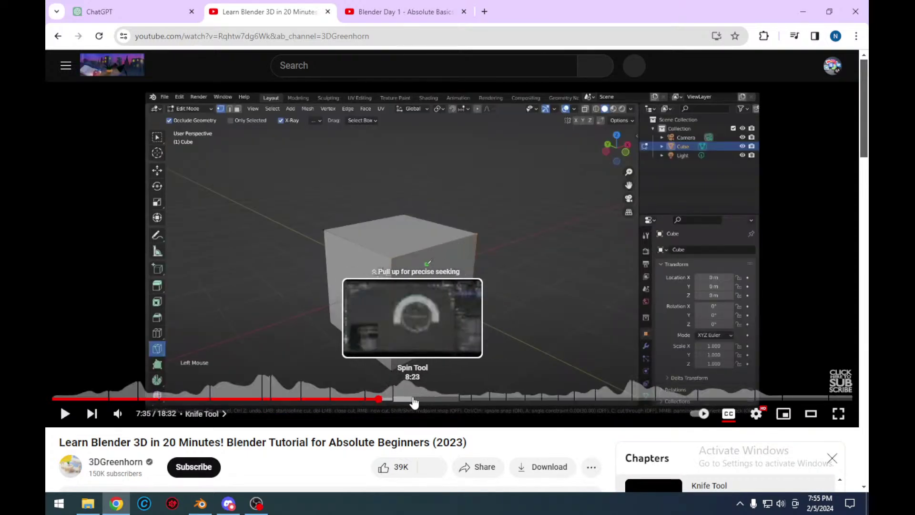
{"action": "left_click", "coordinate": [466, 399]}
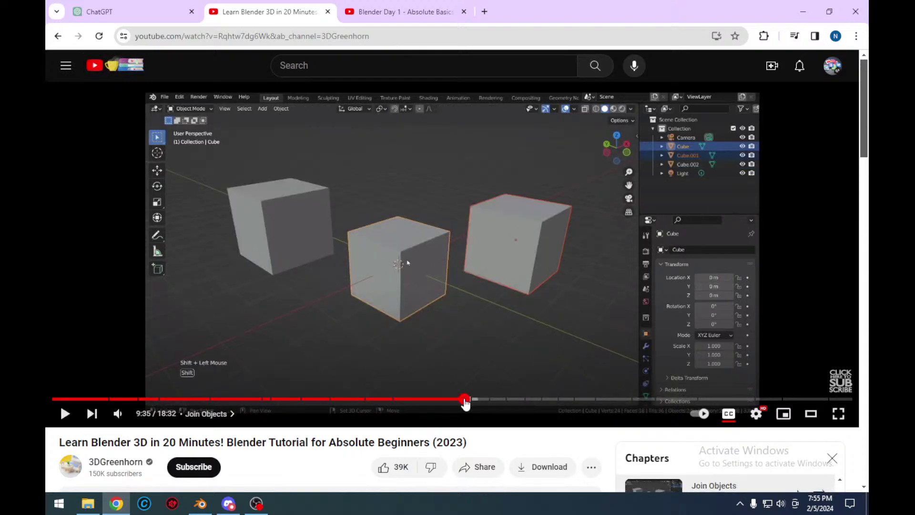
{"action": "left_click", "coordinate": [422, 285]}
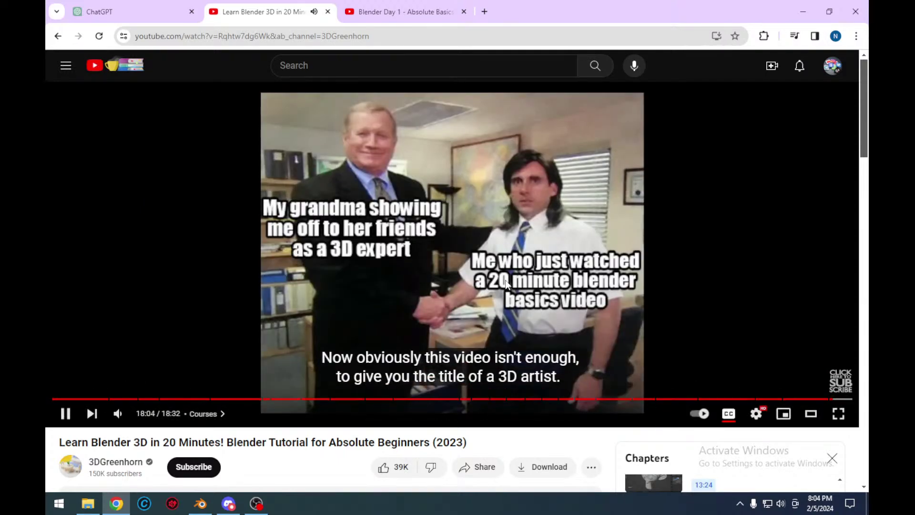
- Finish watching the tutorial's Courses chapter, glance at the video description, and close the video's tab
{"action": "left_click", "coordinate": [456, 271]}
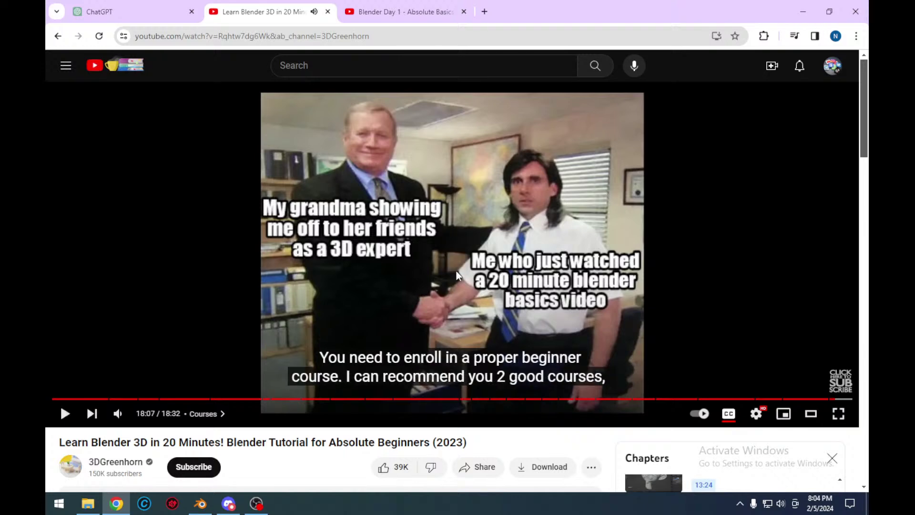
{"action": "left_click", "coordinate": [456, 270]}
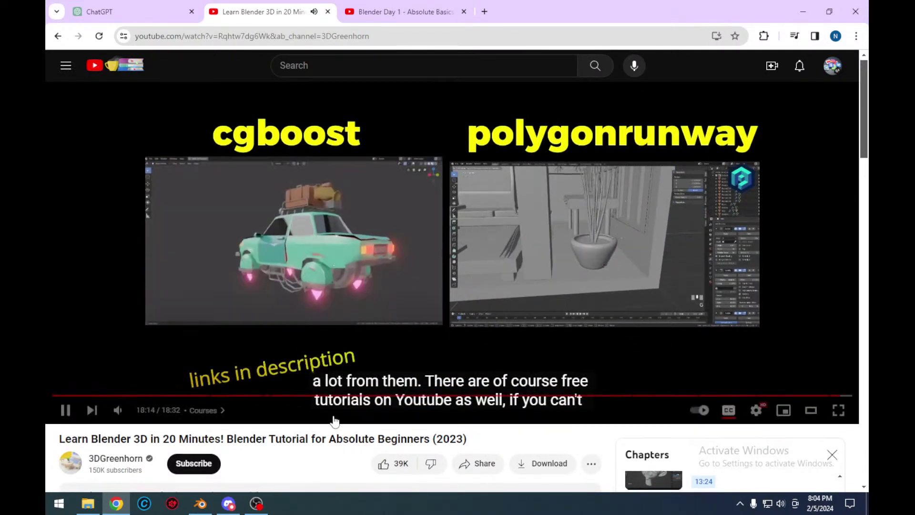
{"action": "scroll", "coordinate": [334, 419], "scroll_direction": "down", "scroll_amount": 5}
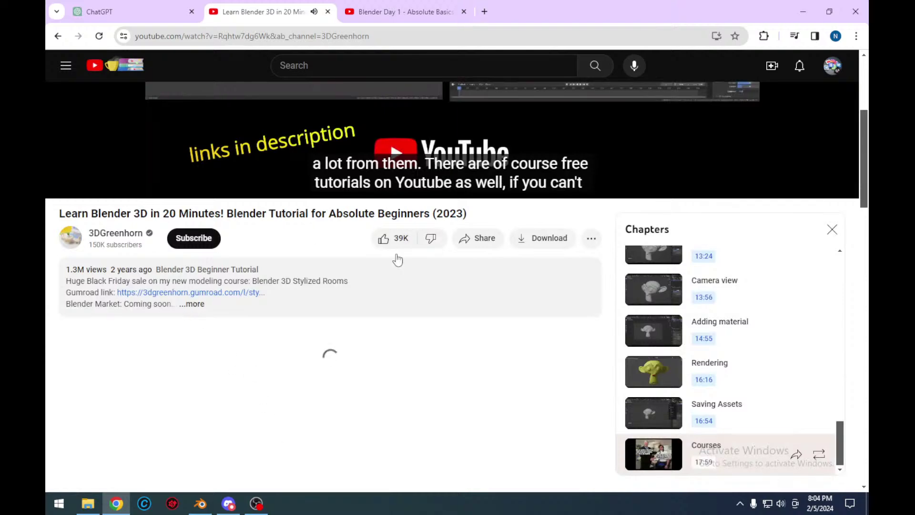
{"action": "scroll", "coordinate": [398, 261], "scroll_direction": "up", "scroll_amount": 5}
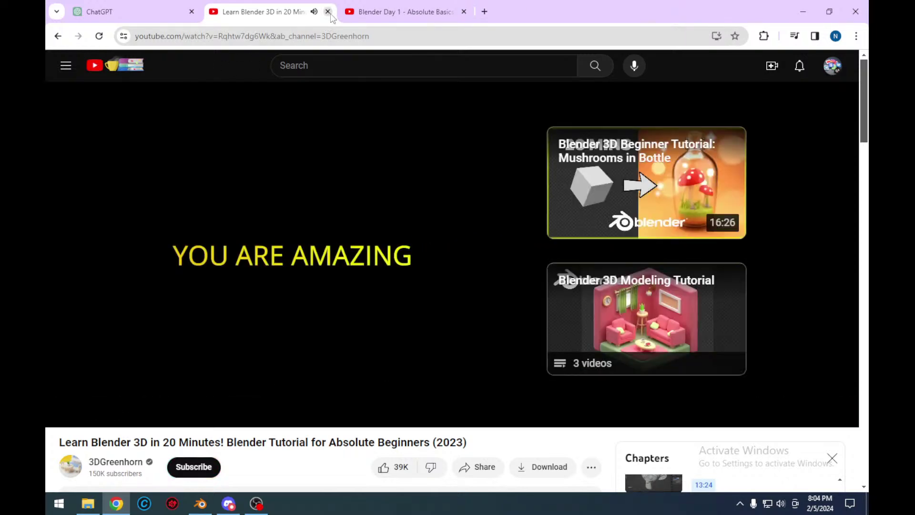
{"action": "key", "text": "ctrl+w"}
- Check the stream in OBS, and switch back to the browser to pause the Blender Day 1 video at 0:05
{"action": "left_click", "coordinate": [256, 504]}
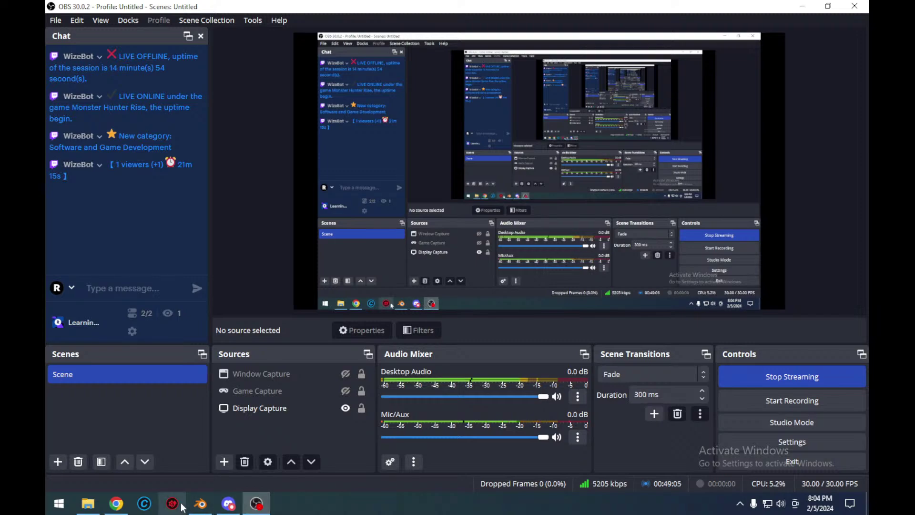
{"action": "left_click", "coordinate": [116, 504]}
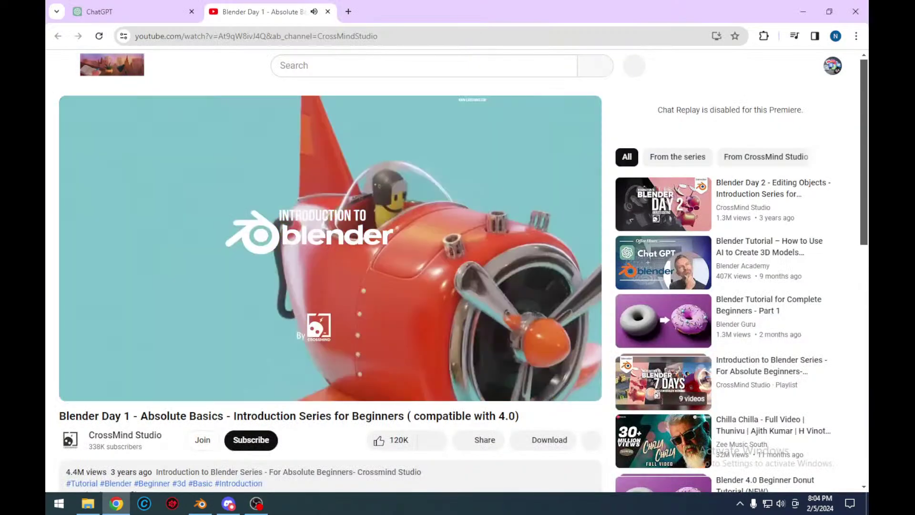
{"action": "left_click", "coordinate": [240, 243]}
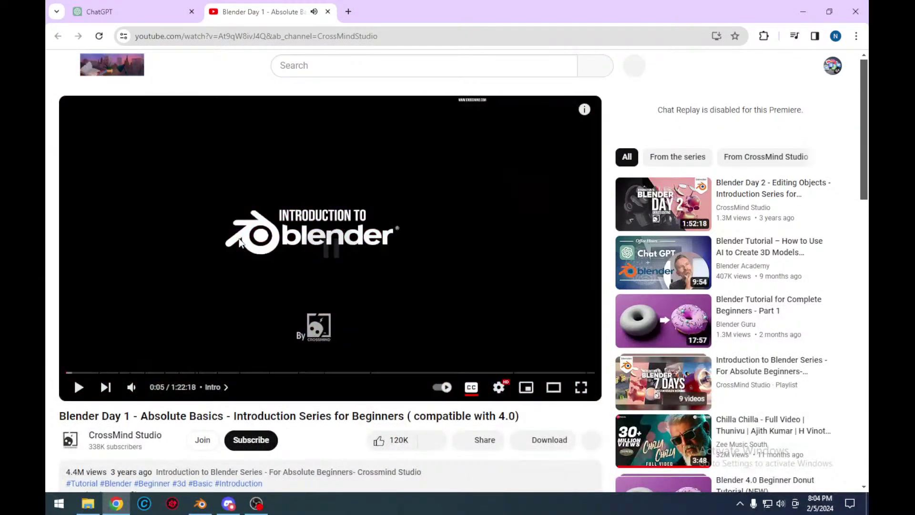